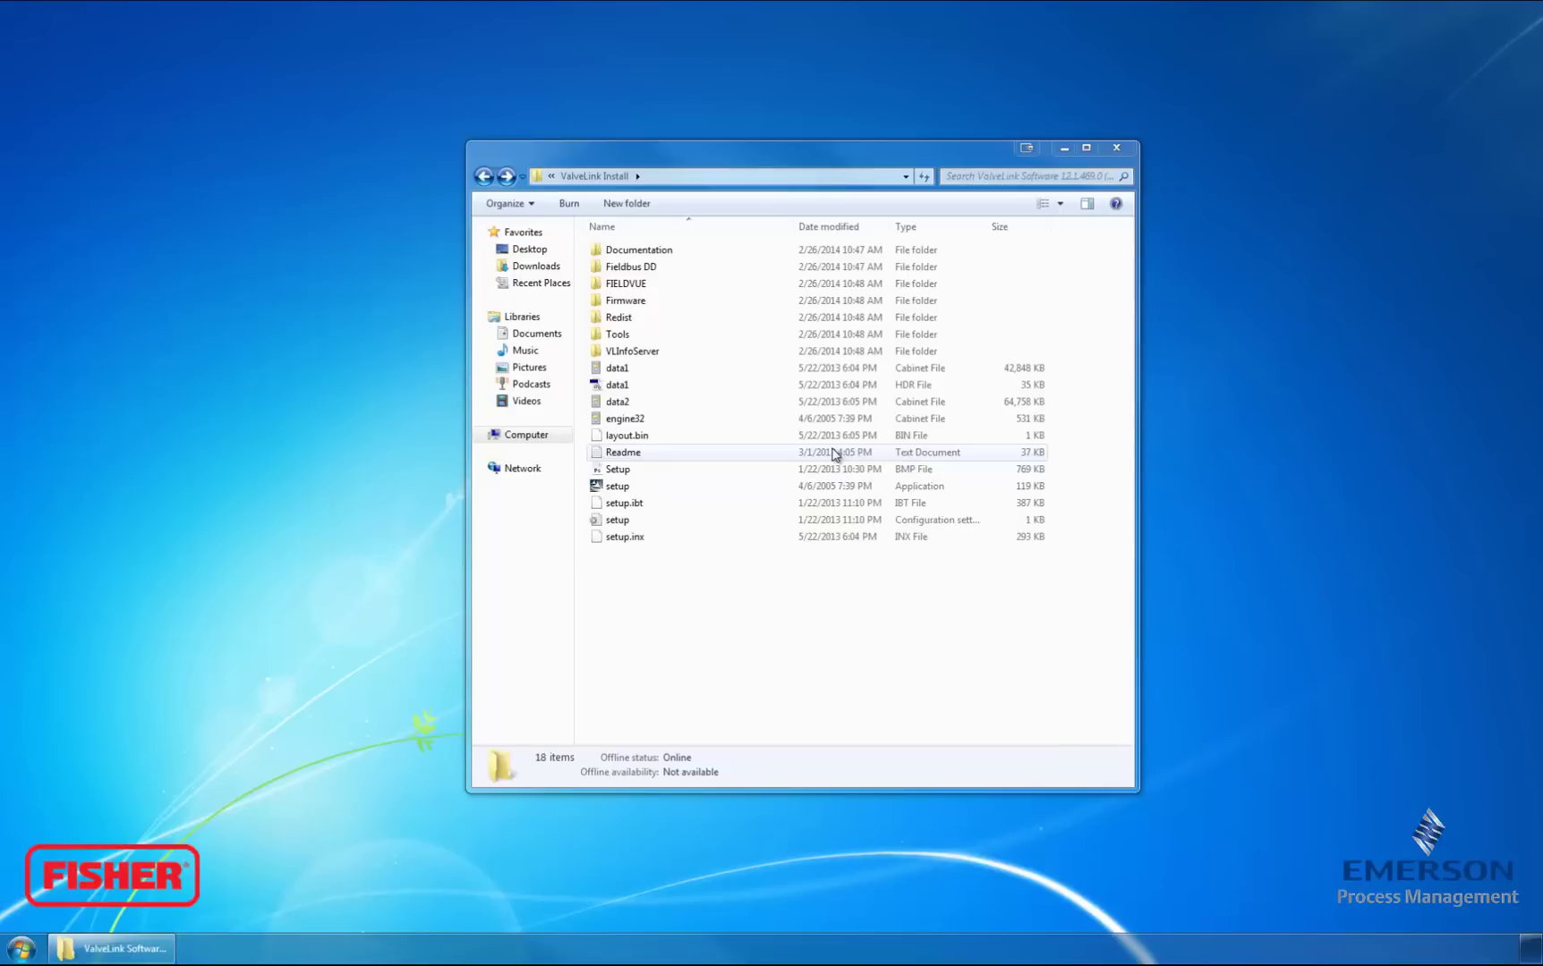
# - Launch the ValveLink setup, allow it to run, and select the ValveLink DTM option
pyautogui.doubleClick(724, 489)
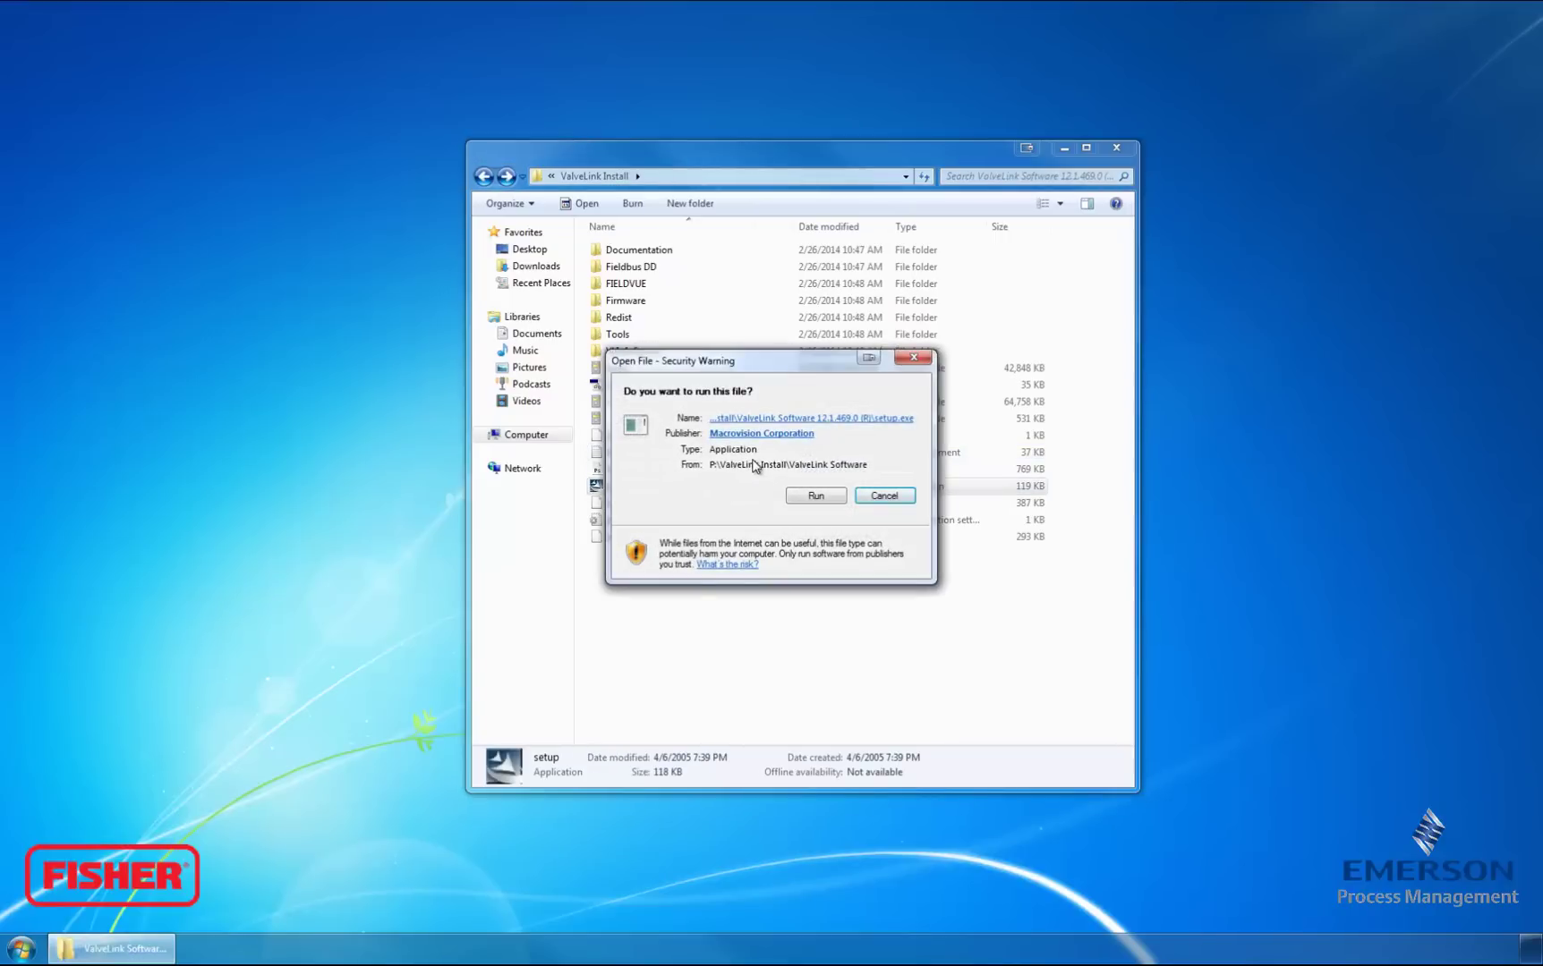
pyautogui.click(813, 495)
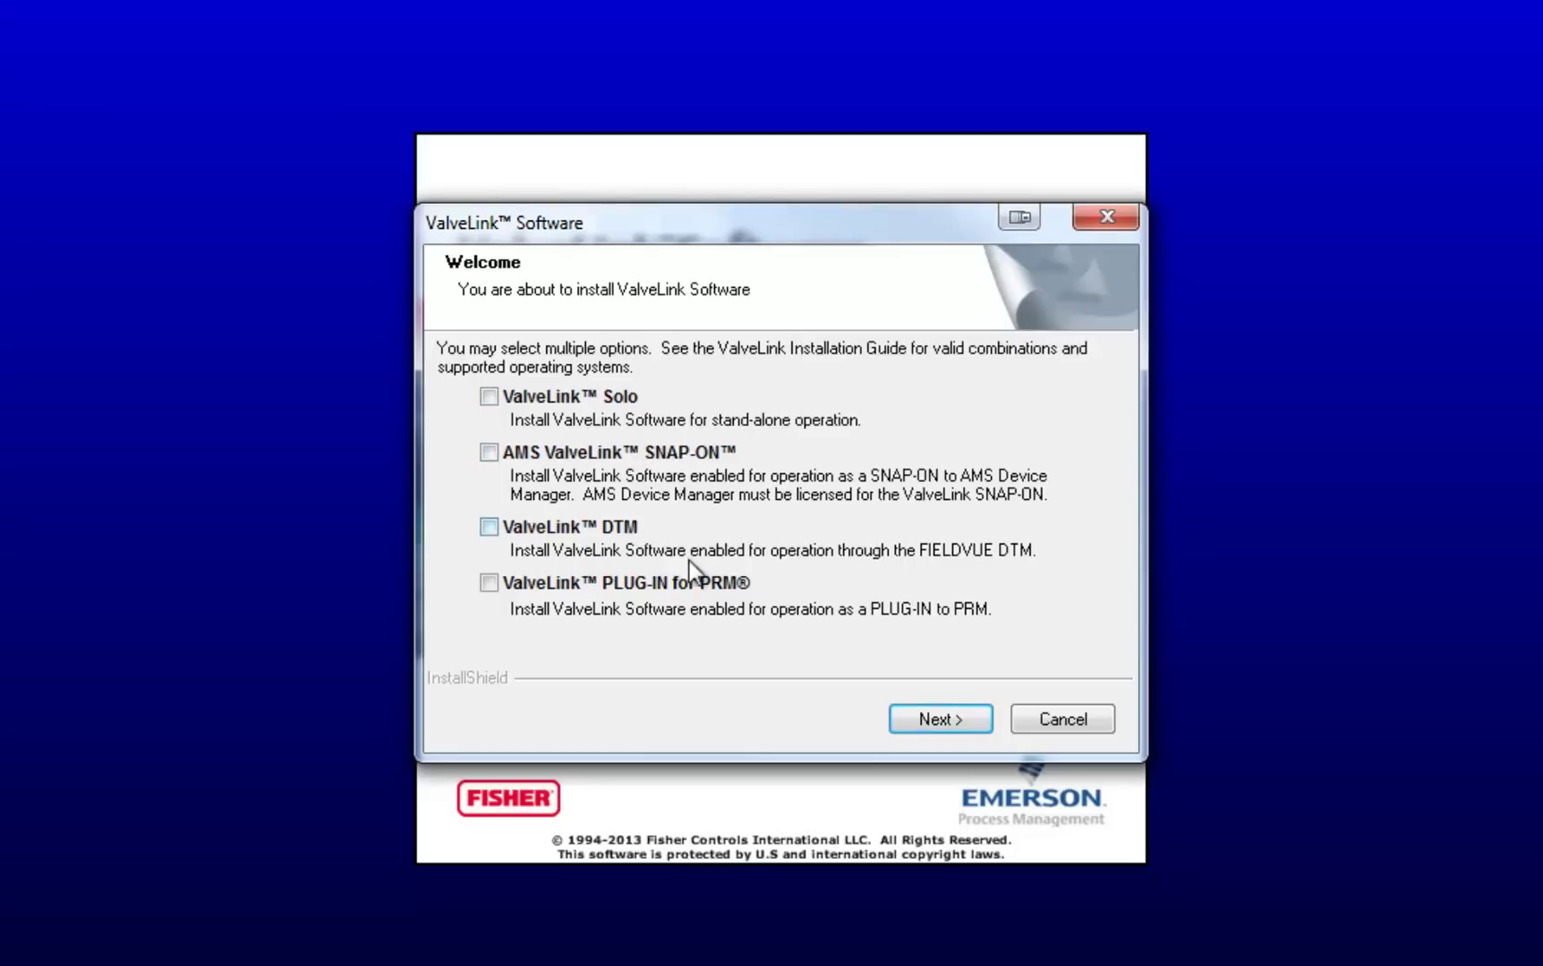
pyautogui.click(492, 528)
# - Accept the license and install into the default C:\Program Files (x86)\ValveLink folder
pyautogui.click(922, 712)
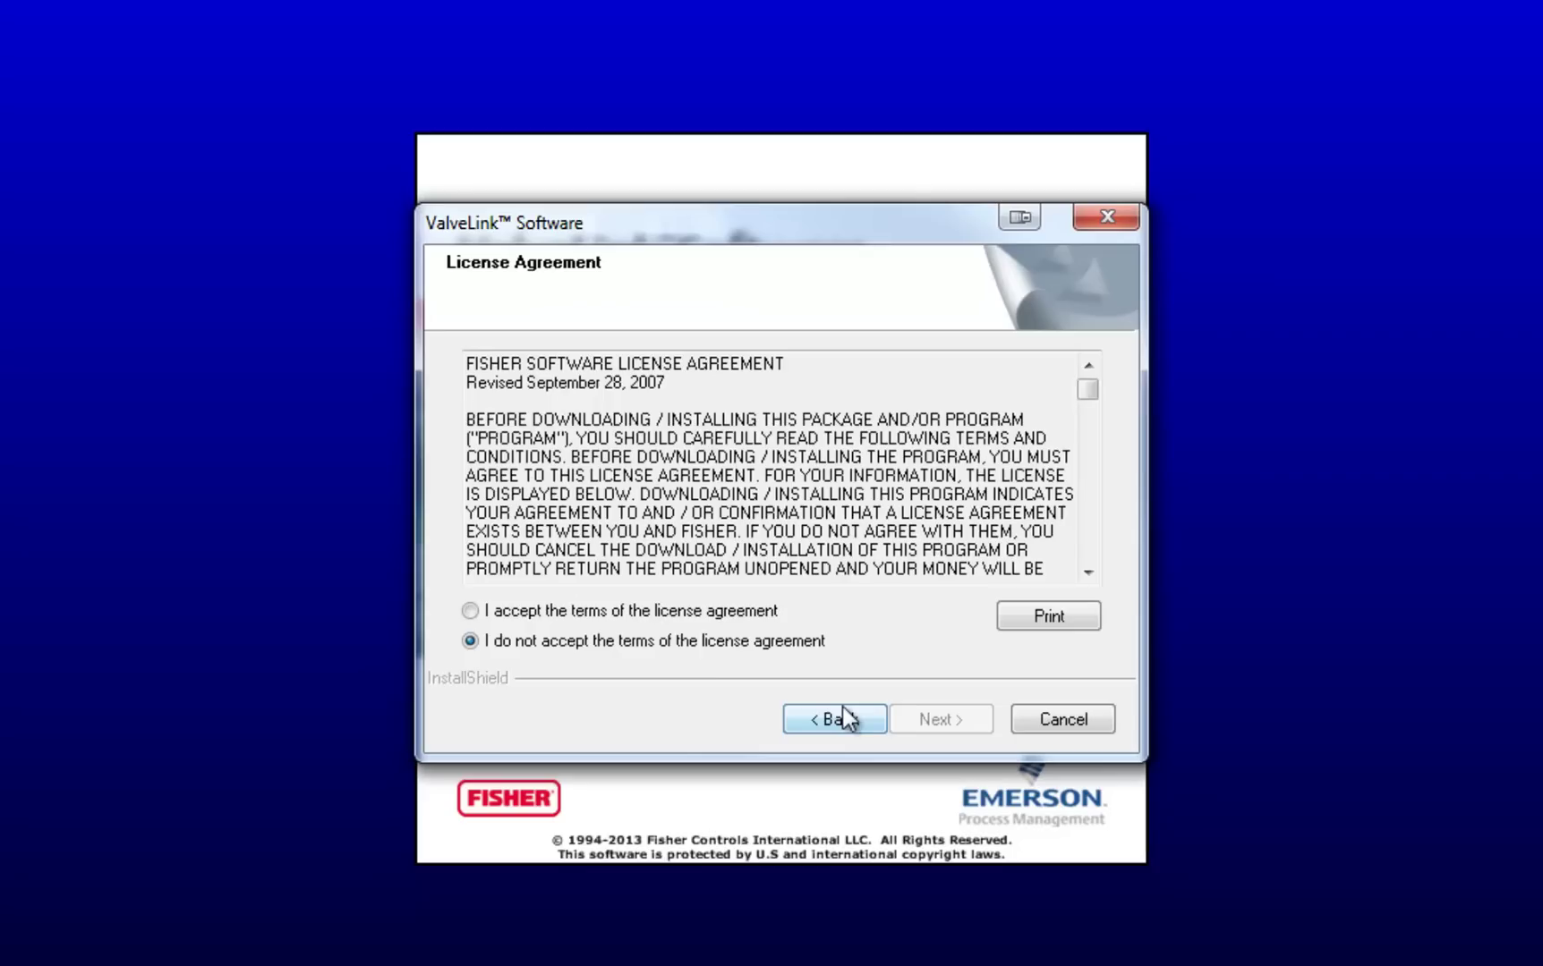
pyautogui.click(621, 611)
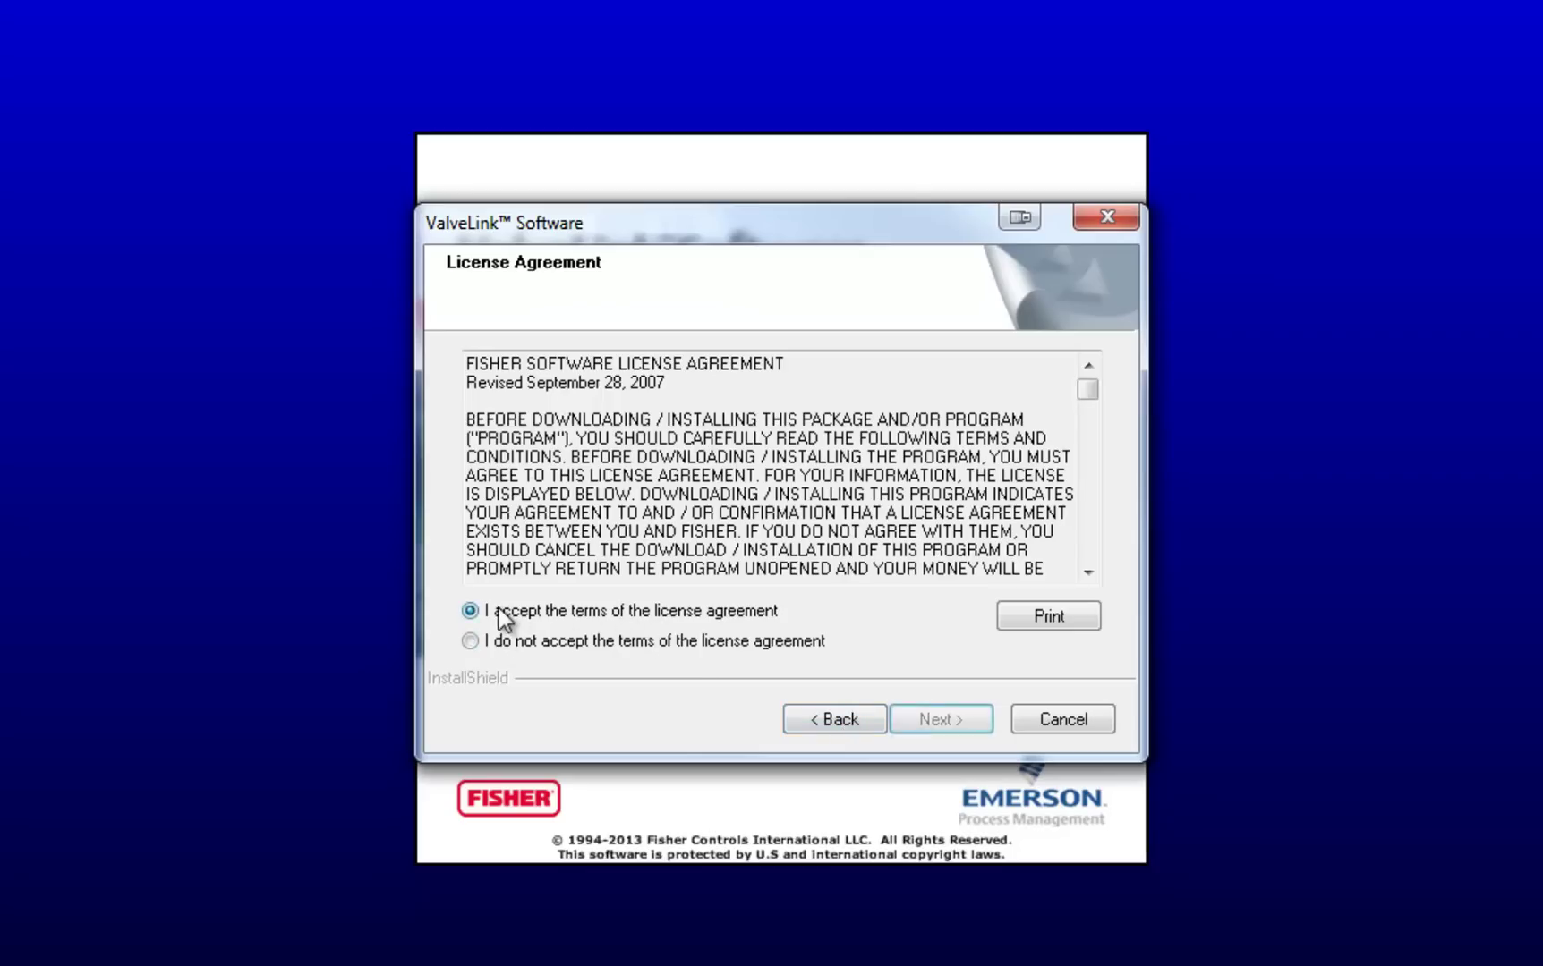
pyautogui.click(924, 728)
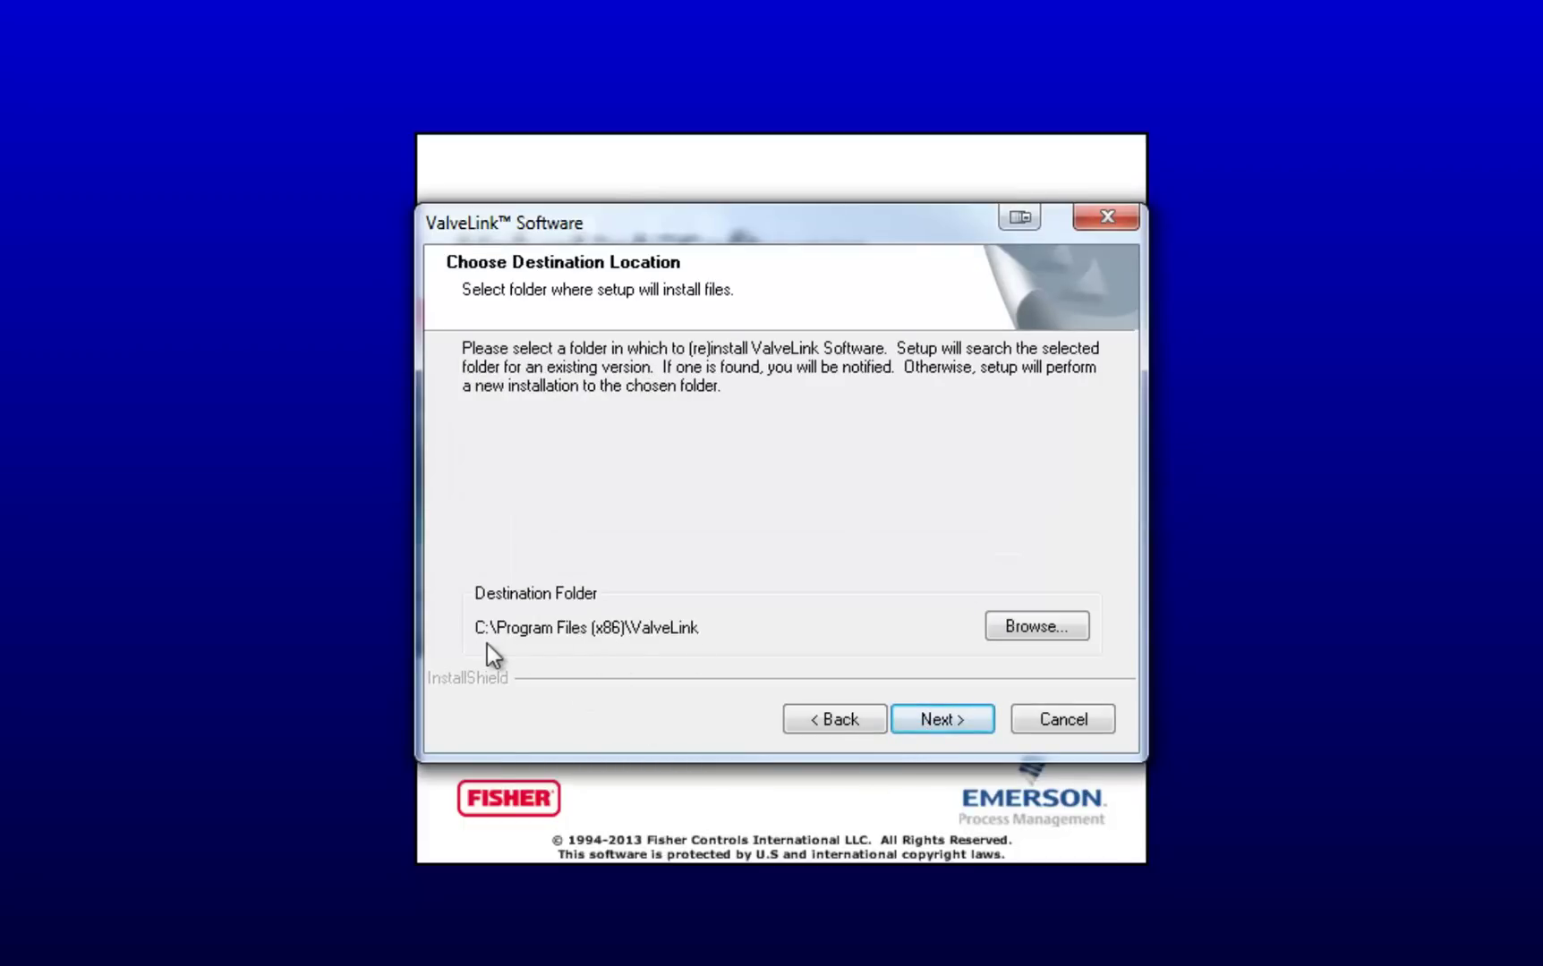
pyautogui.click(965, 719)
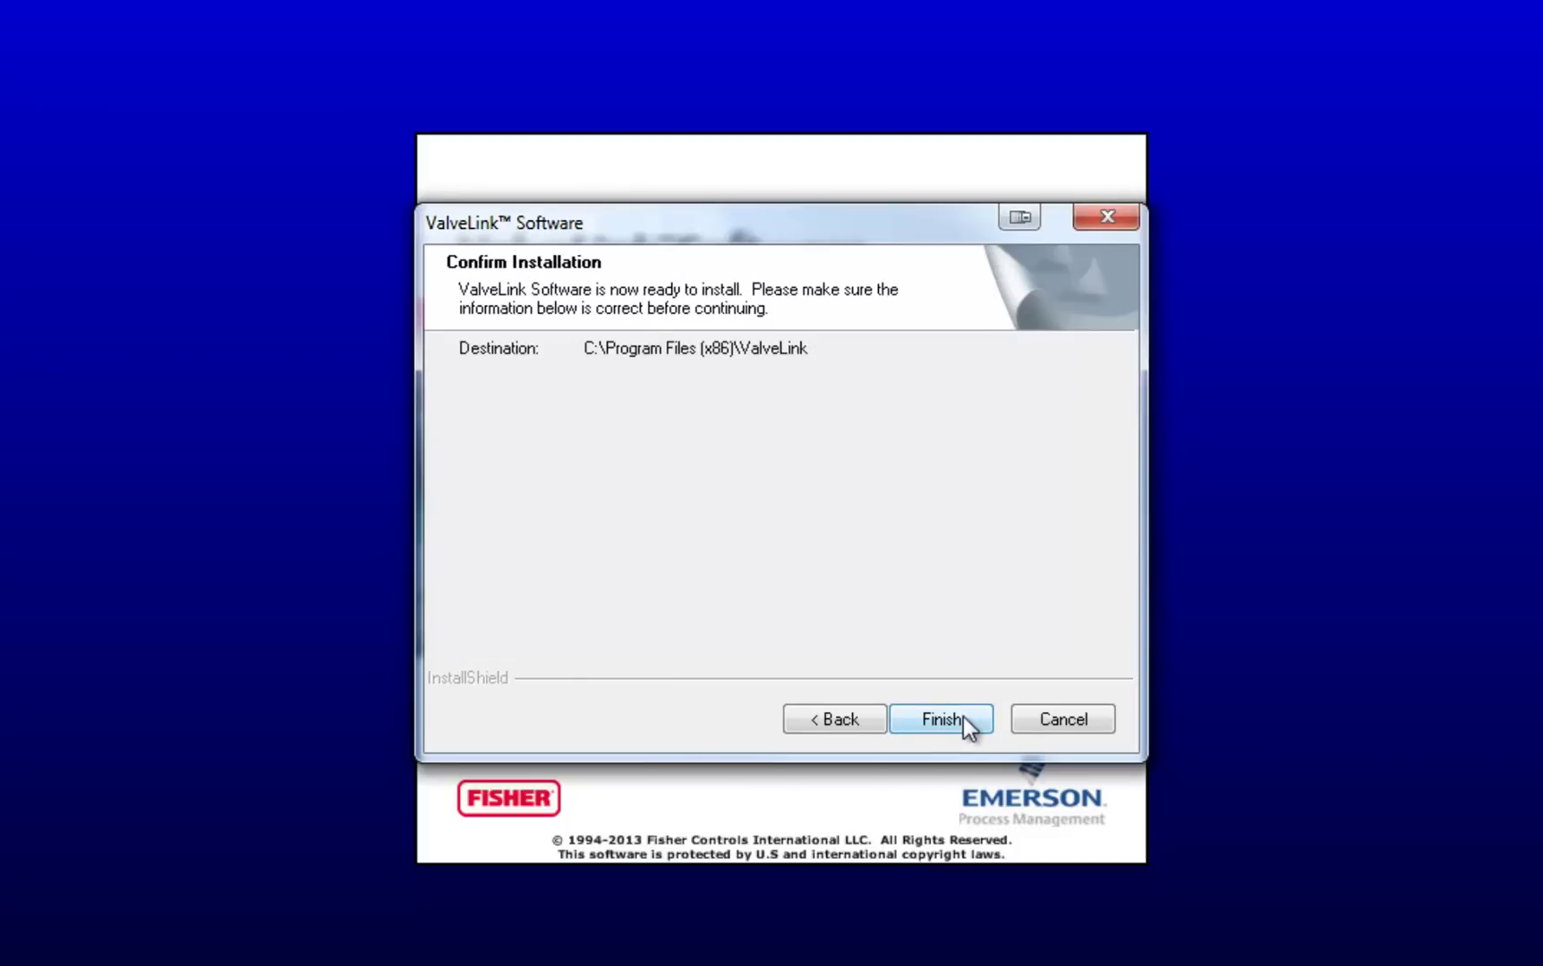
pyautogui.click(962, 717)
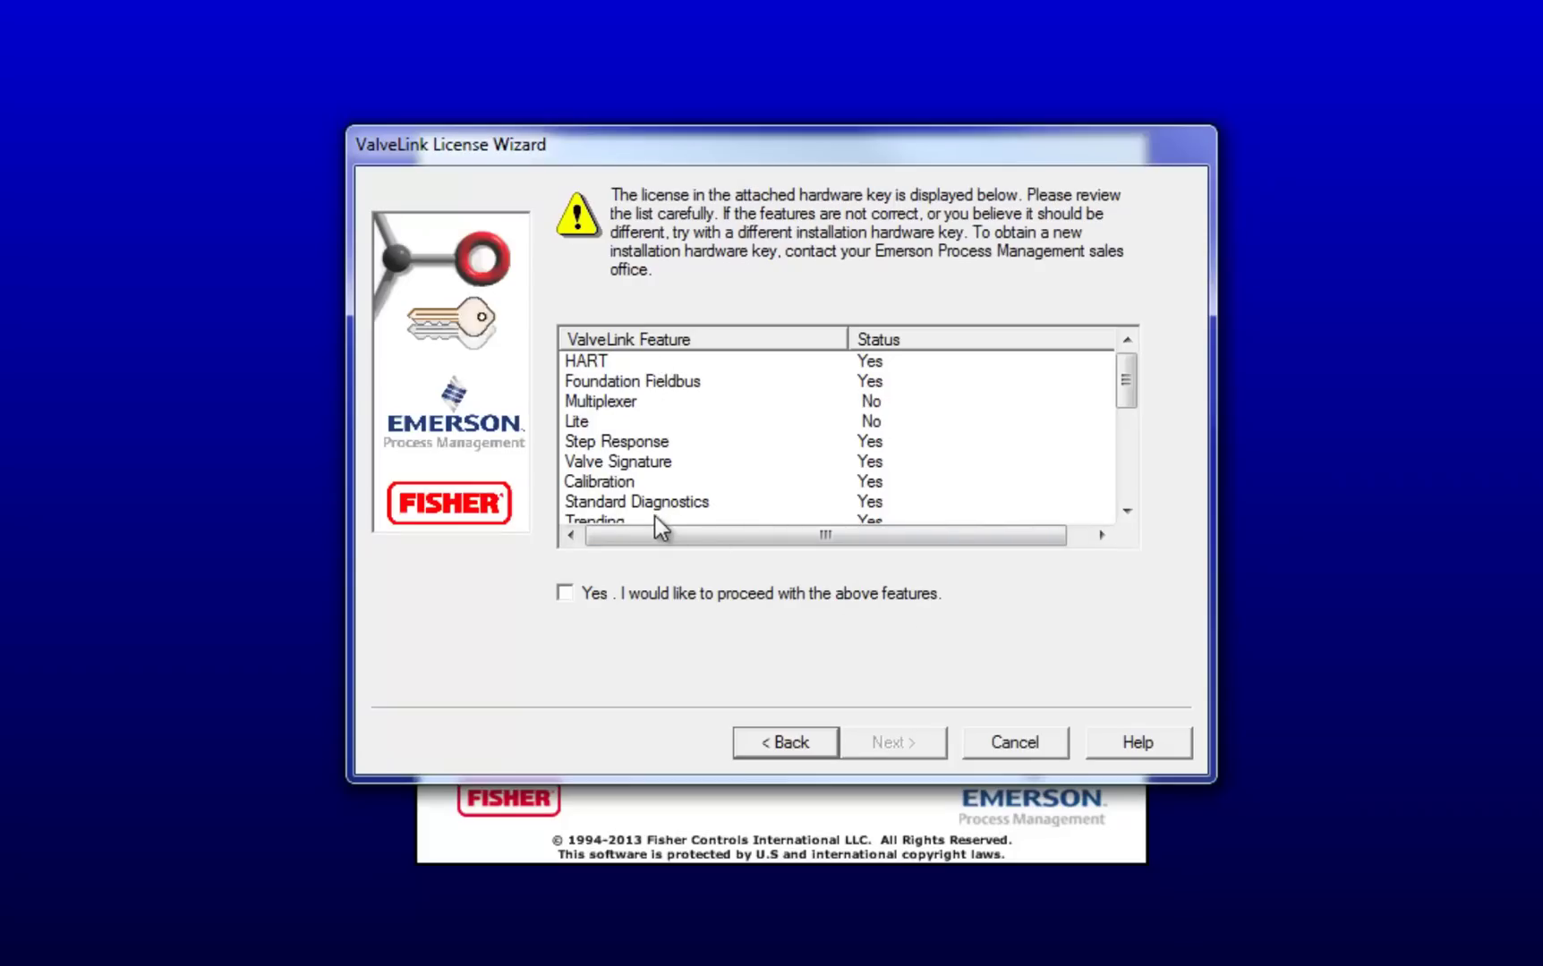
# - Confirm the hardware-key features, enter the registration user name, and generate the license
pyautogui.moveTo(1120, 371)
pyautogui.mouseDown()
pyautogui.moveTo(1129, 501)
pyautogui.moveTo(1122, 372)
pyautogui.mouseUp()
pyautogui.click(566, 595)
pyautogui.click(928, 740)
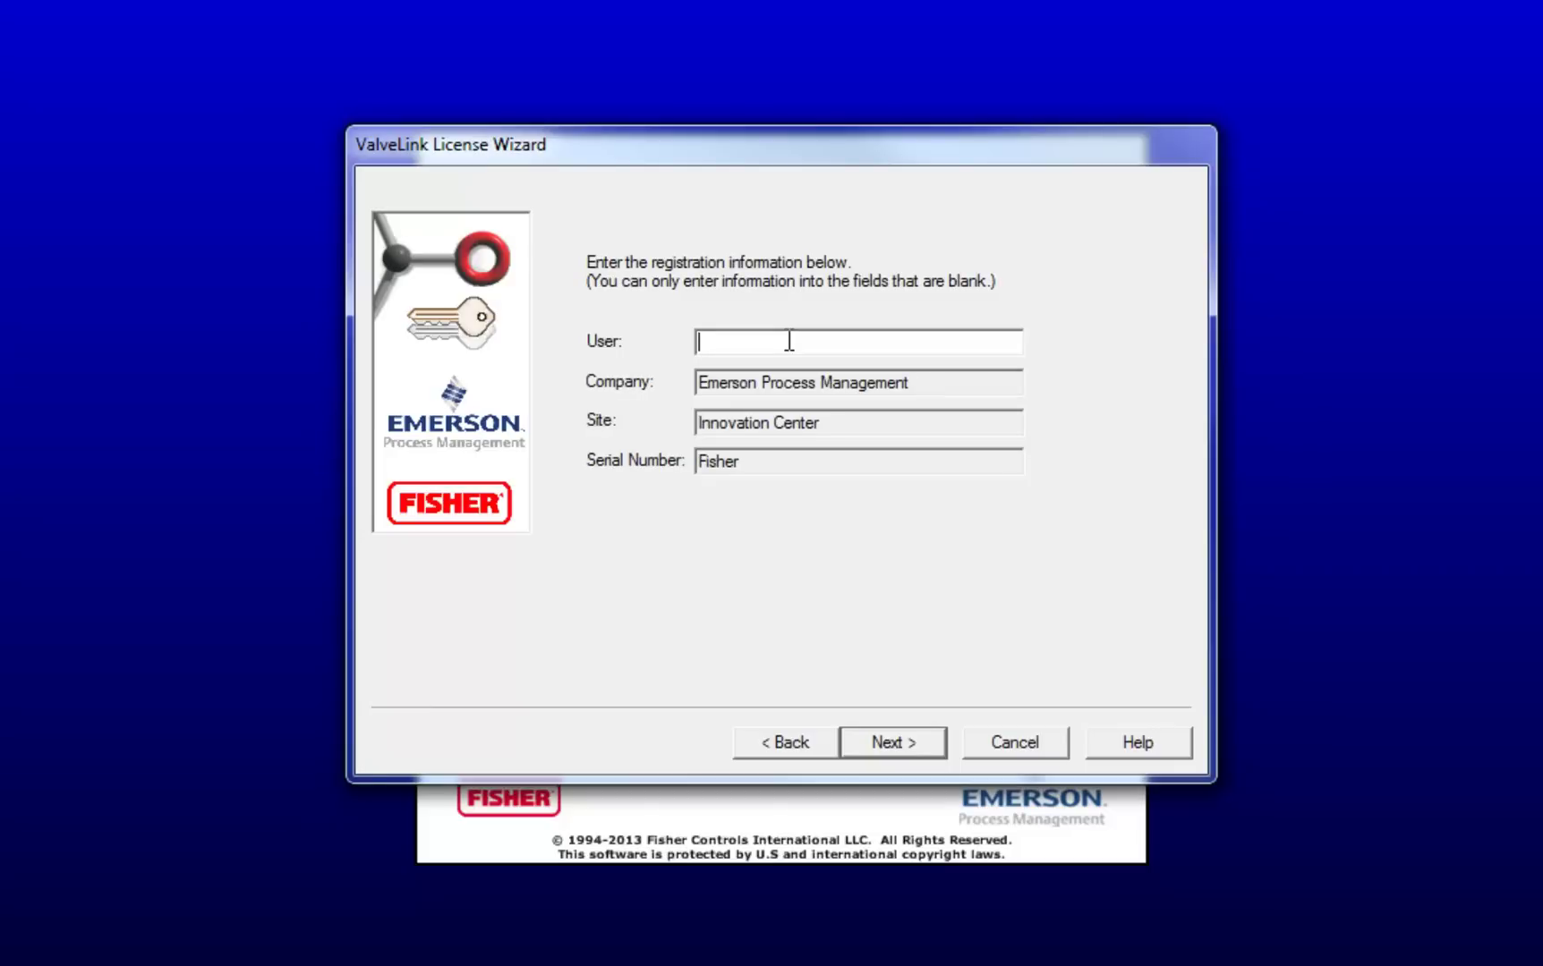
pyautogui.write('Emerson')
pyautogui.click(898, 745)
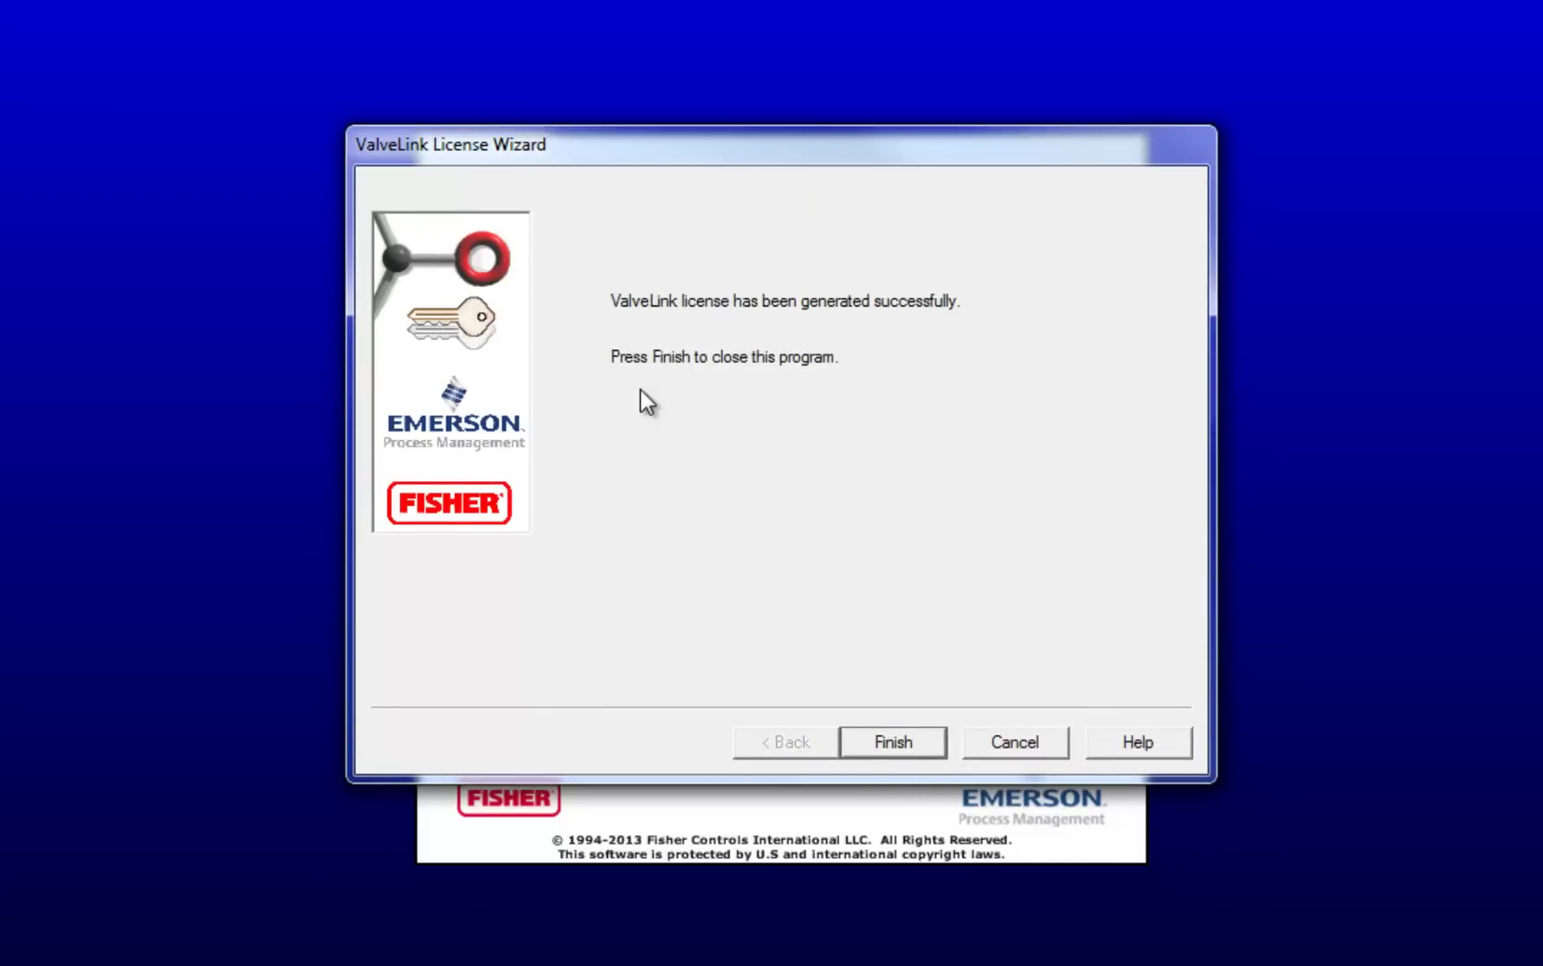
# - Close the License Wizard, skip the release information, and finish with 'Yes, restart now'
pyautogui.click(917, 748)
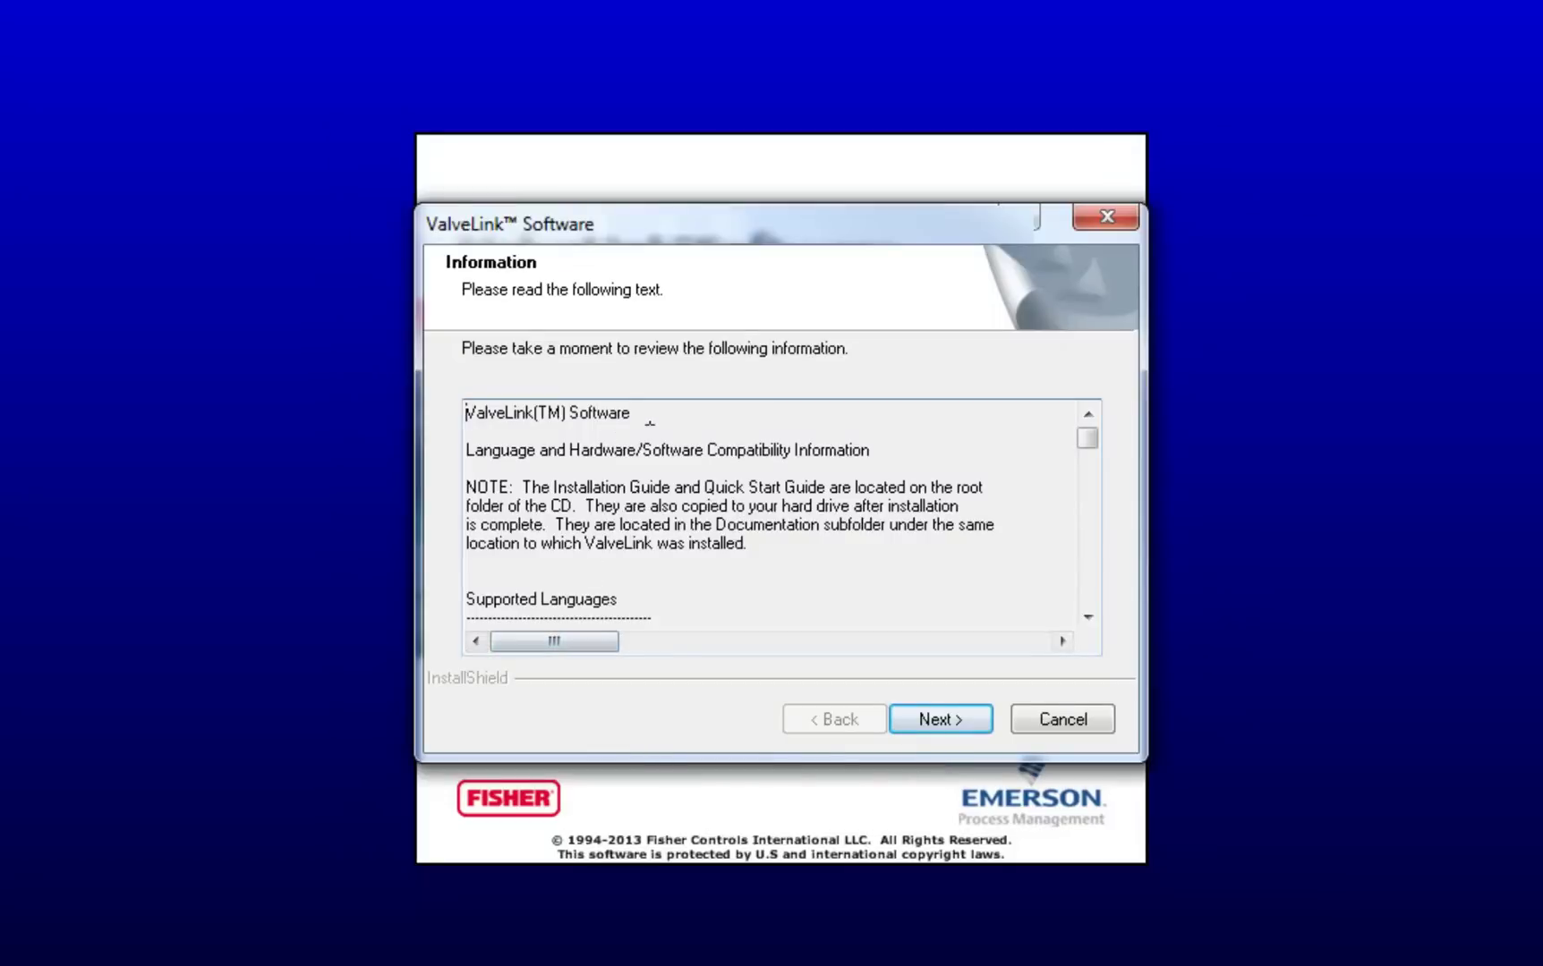
pyautogui.moveTo(1090, 439)
pyautogui.mouseDown()
pyautogui.moveTo(1092, 503)
pyautogui.moveTo(1113, 447)
pyautogui.mouseUp()
pyautogui.click(974, 728)
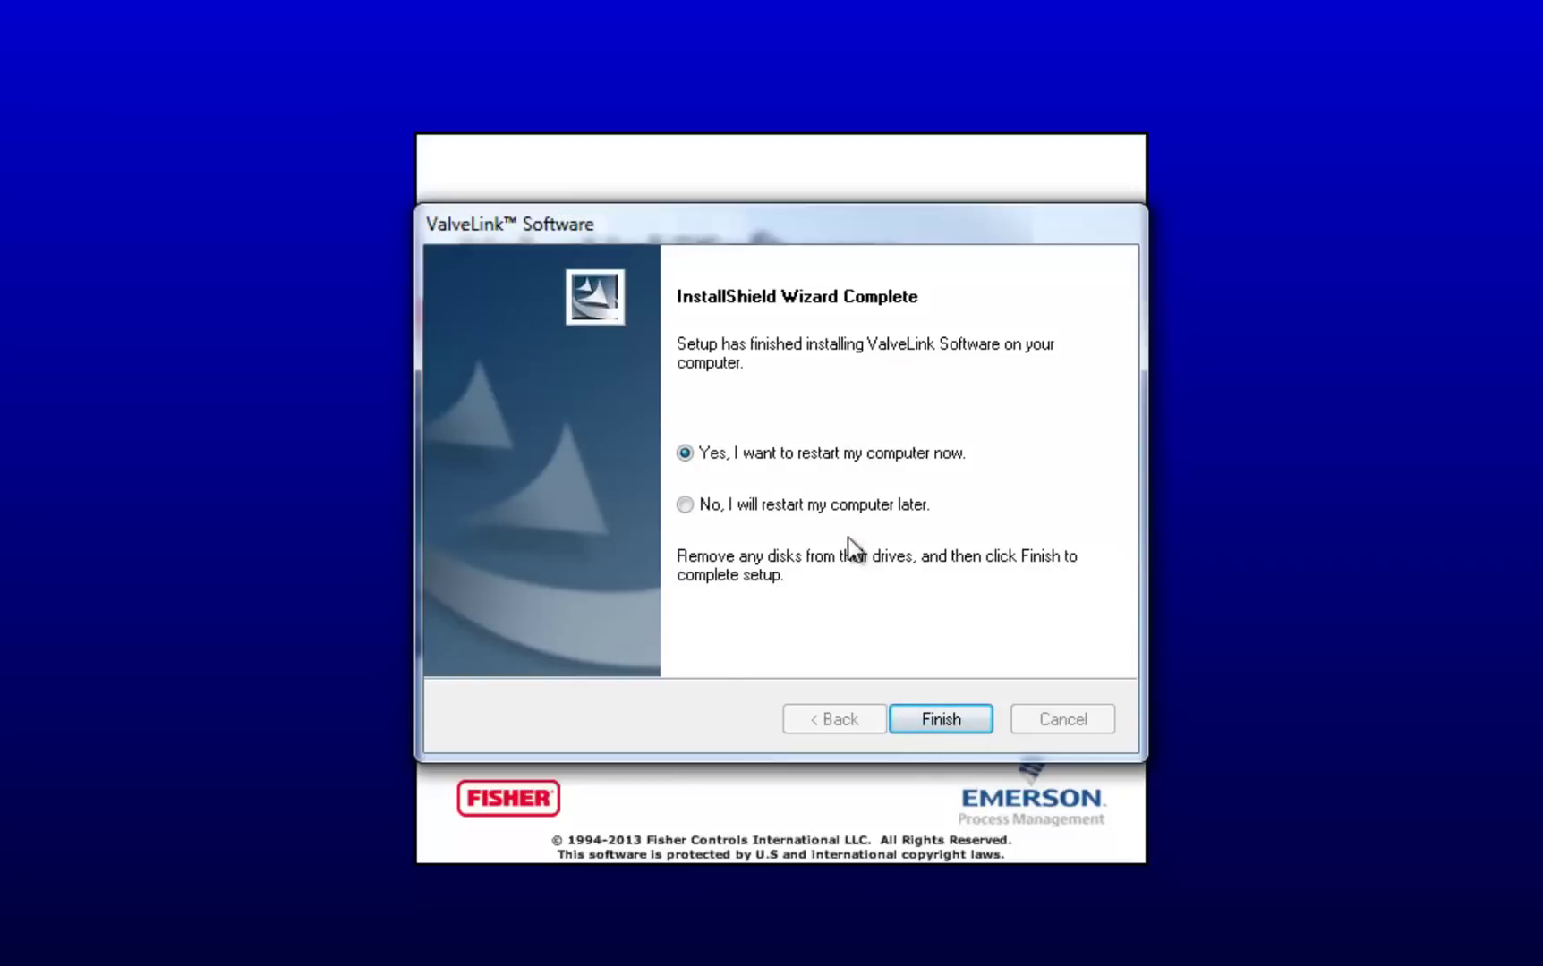
pyautogui.click(937, 726)
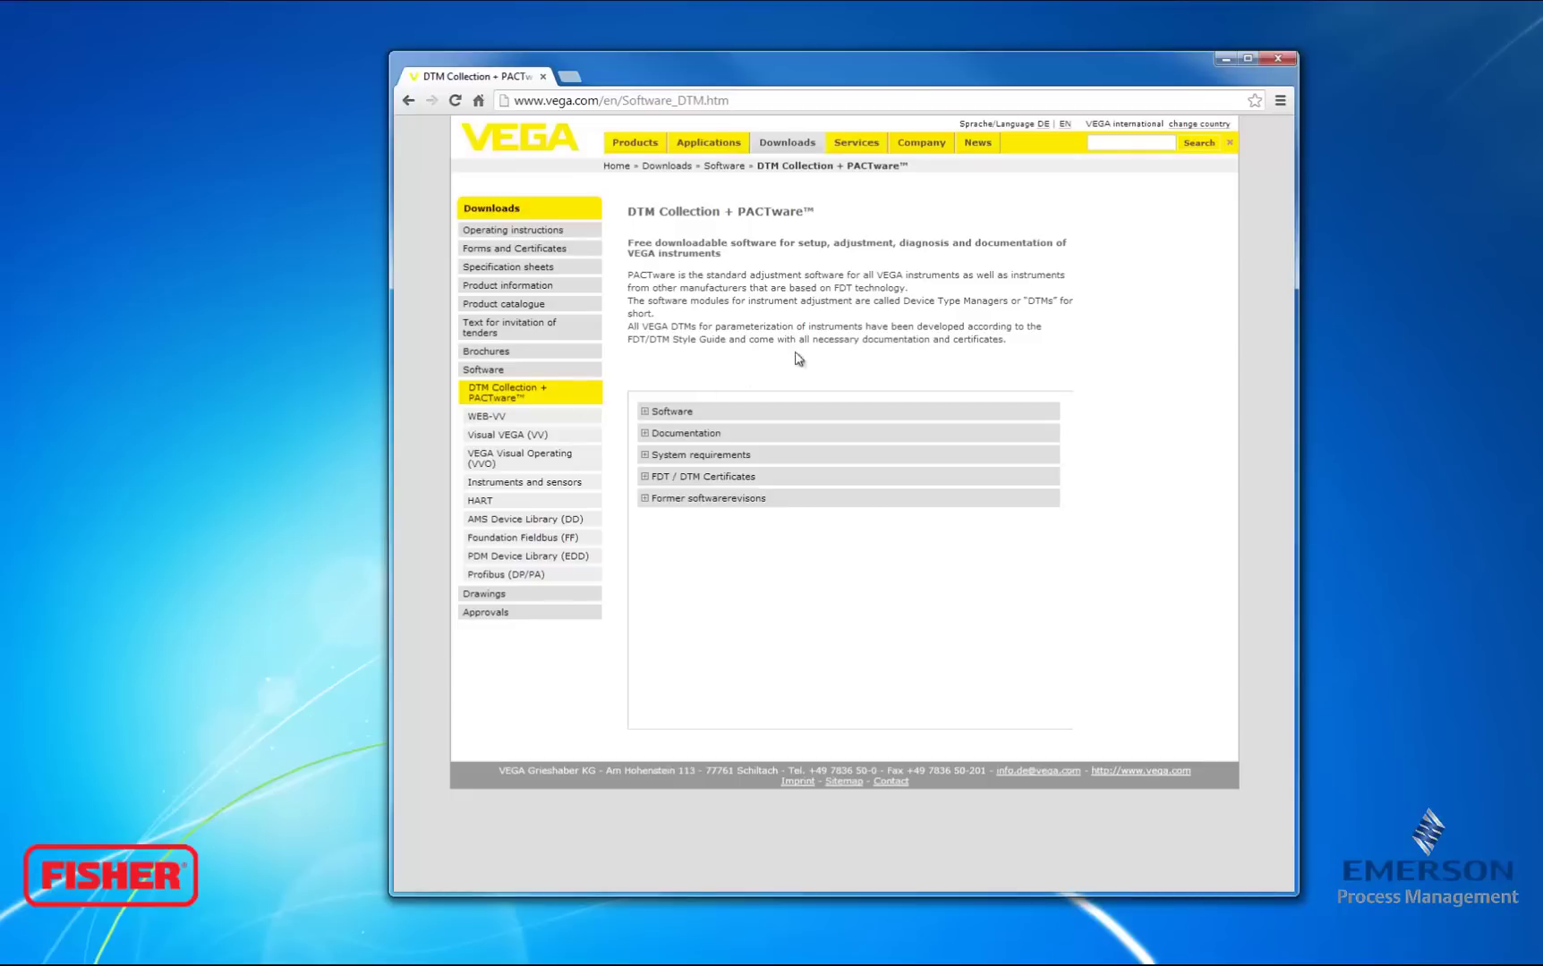
# - Expand the Software table on VEGA's page and download PACTware 4.1 SP3
pyautogui.click(646, 414)
pyautogui.scroll(-2, 716, 392)
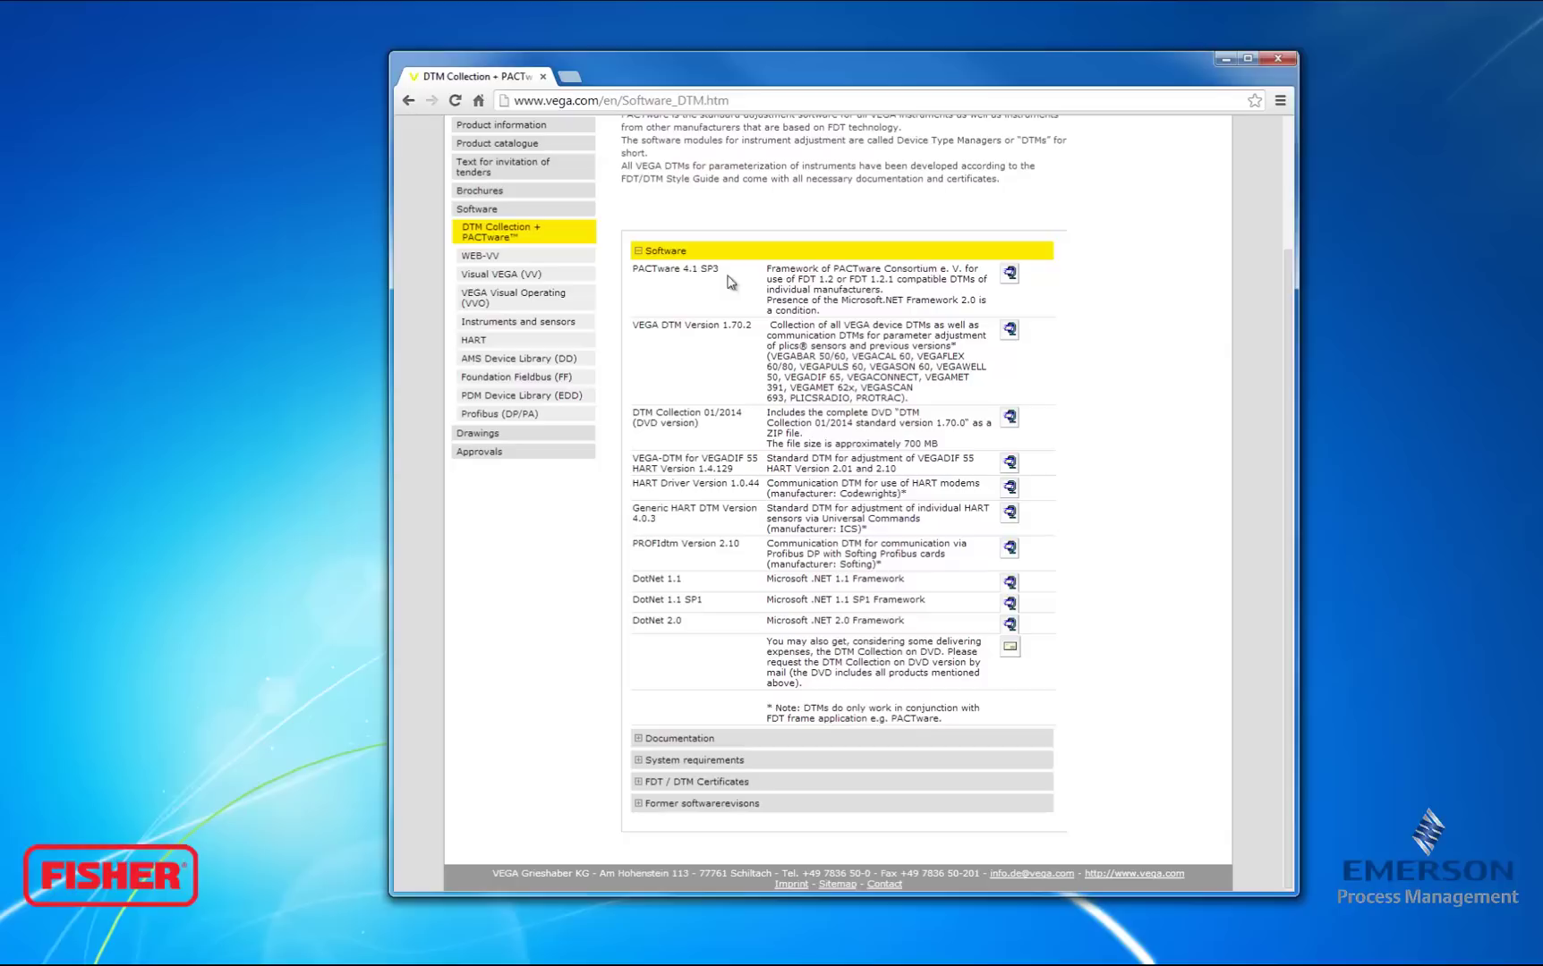
pyautogui.click(1009, 273)
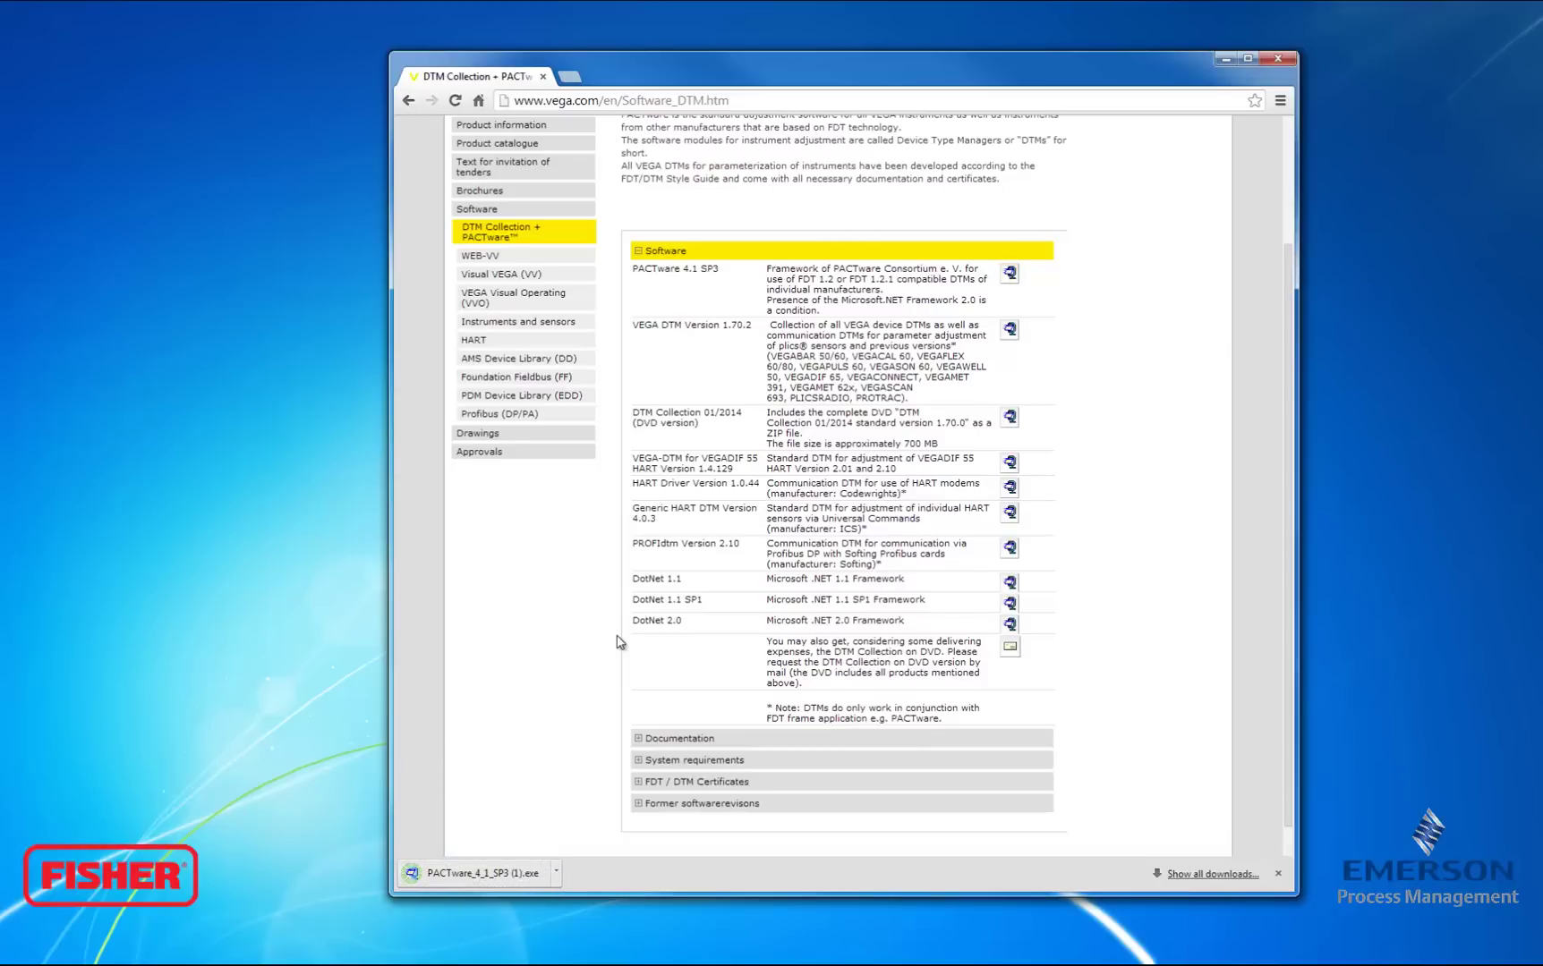
pyautogui.click(555, 874)
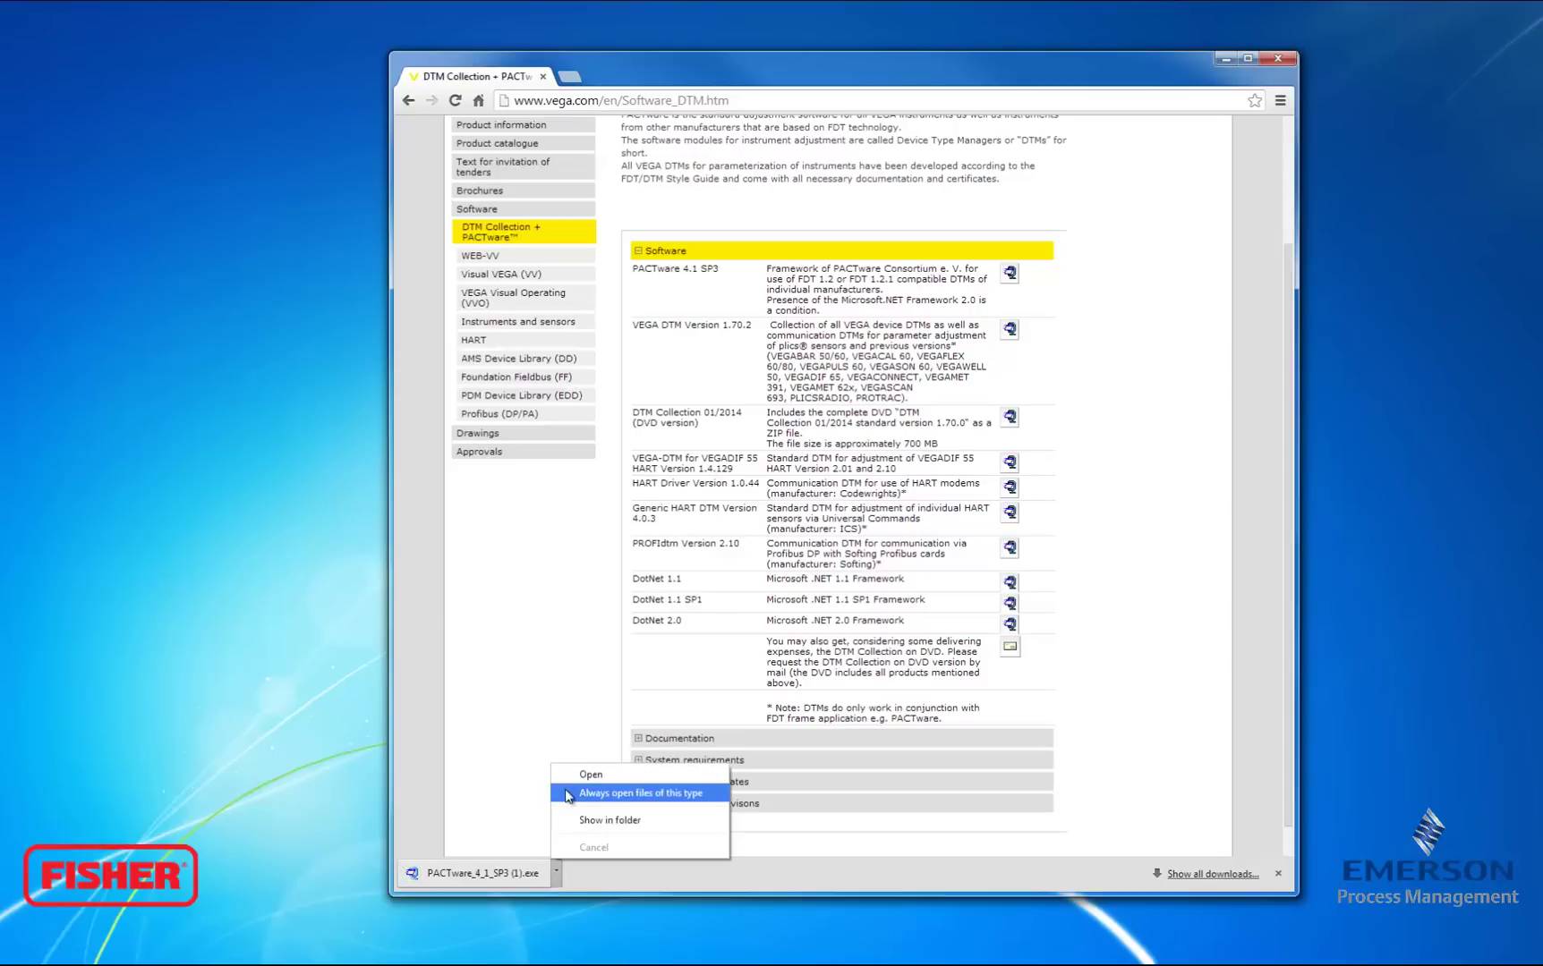
# - Unzip the downloaded PACTware self-extractor into a PACTware_4_1_SP3 folder in Downloads
pyautogui.click(573, 824)
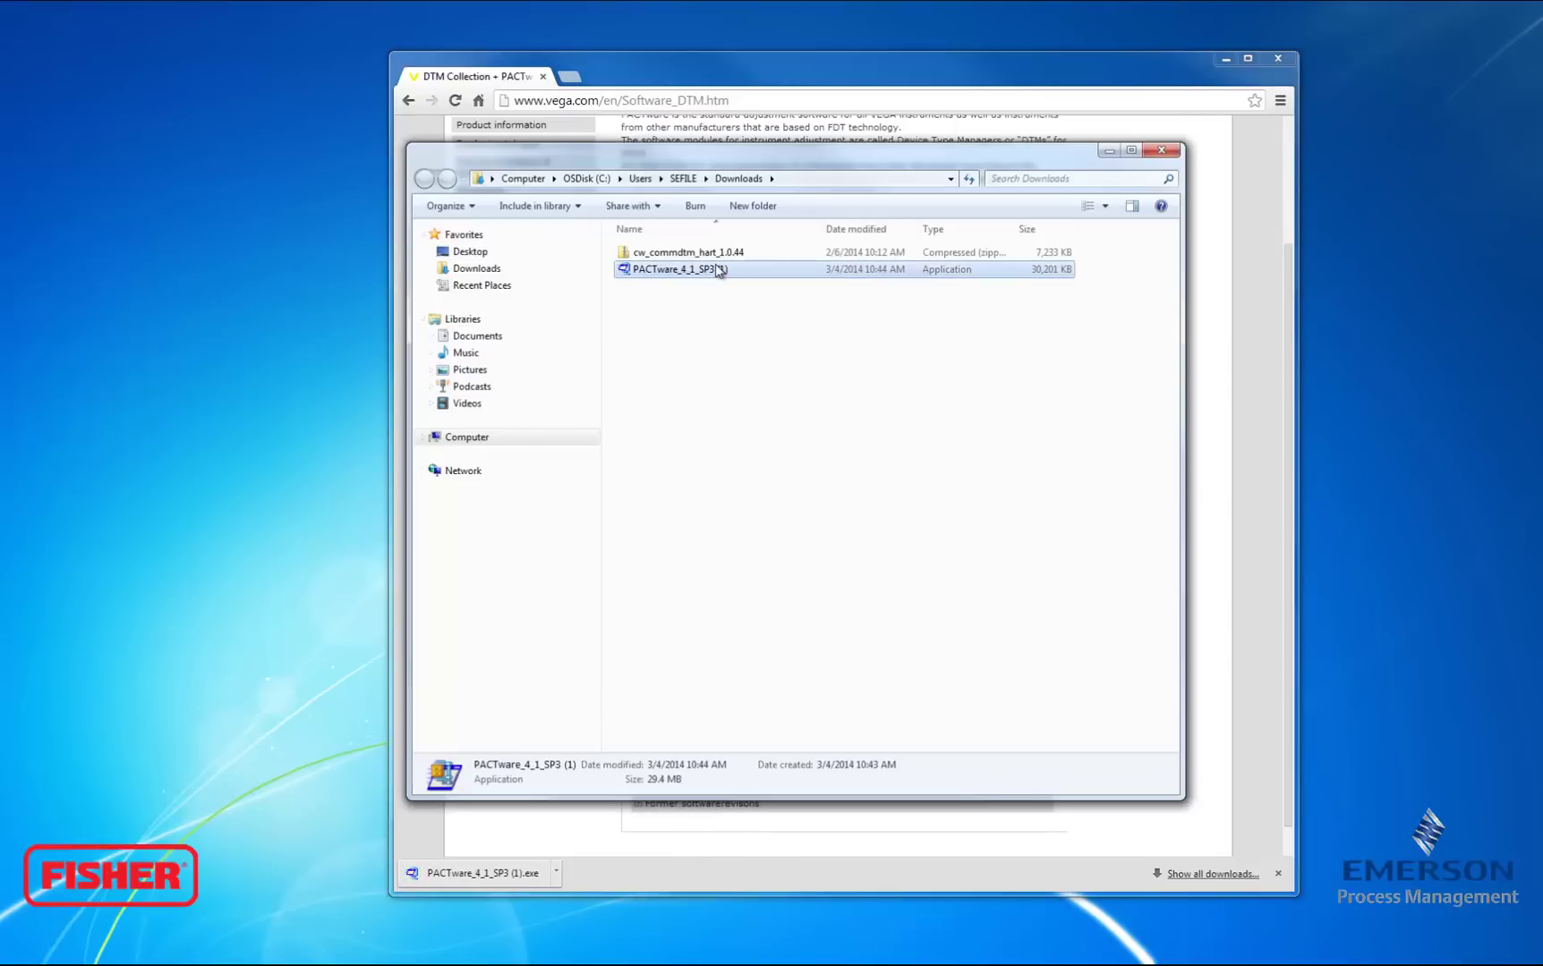
pyautogui.doubleClick(706, 272)
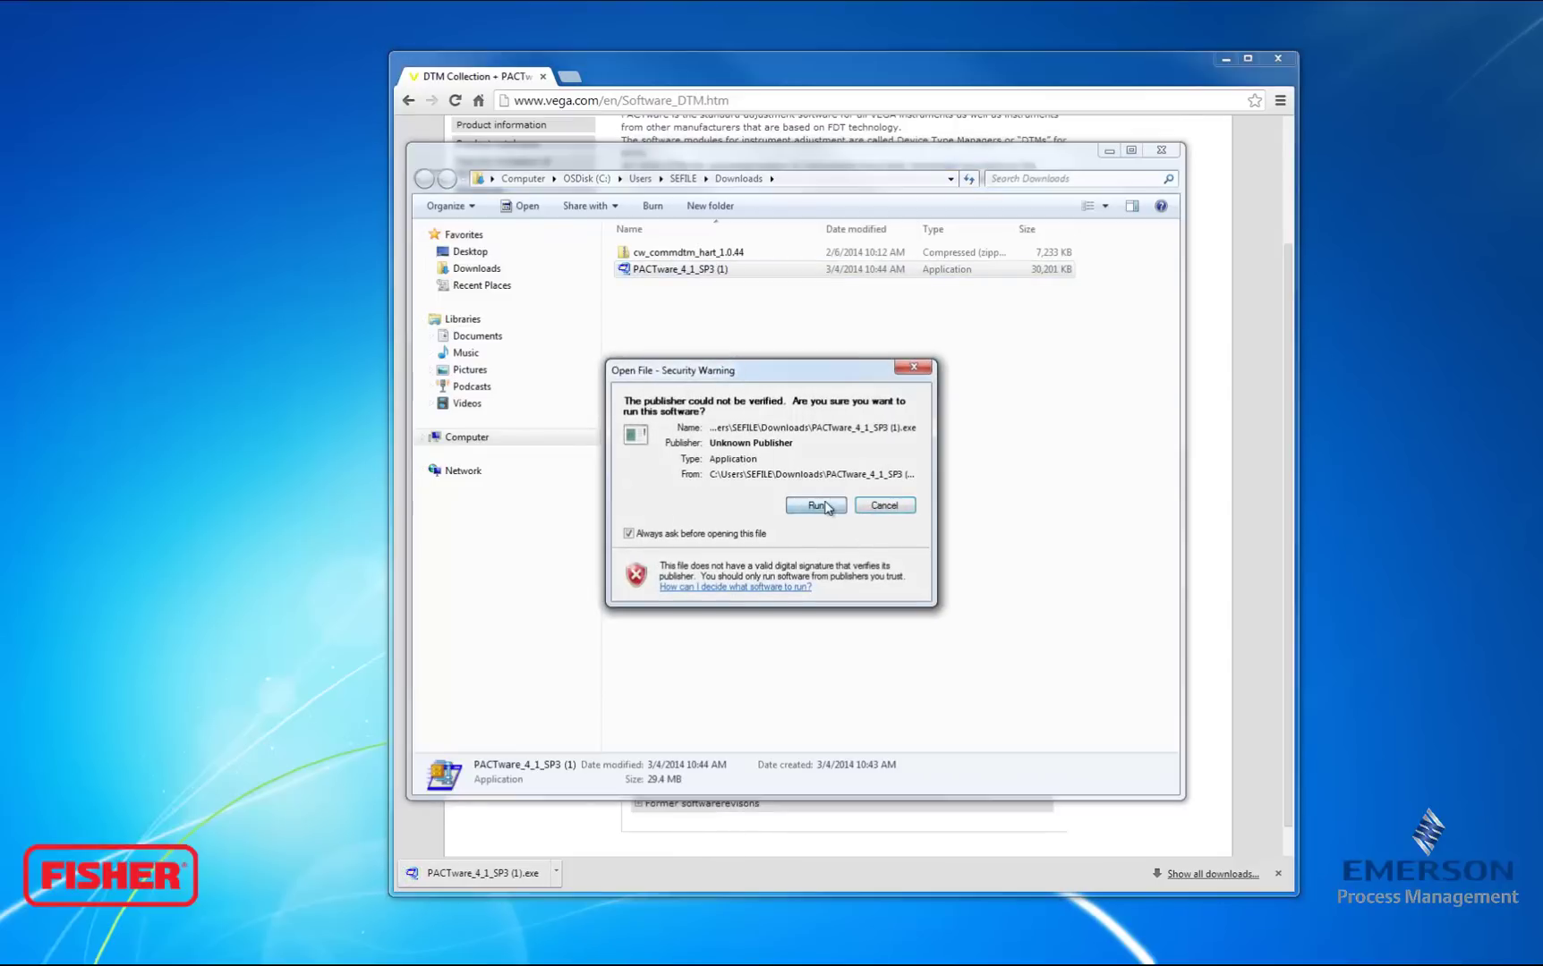
pyautogui.click(812, 501)
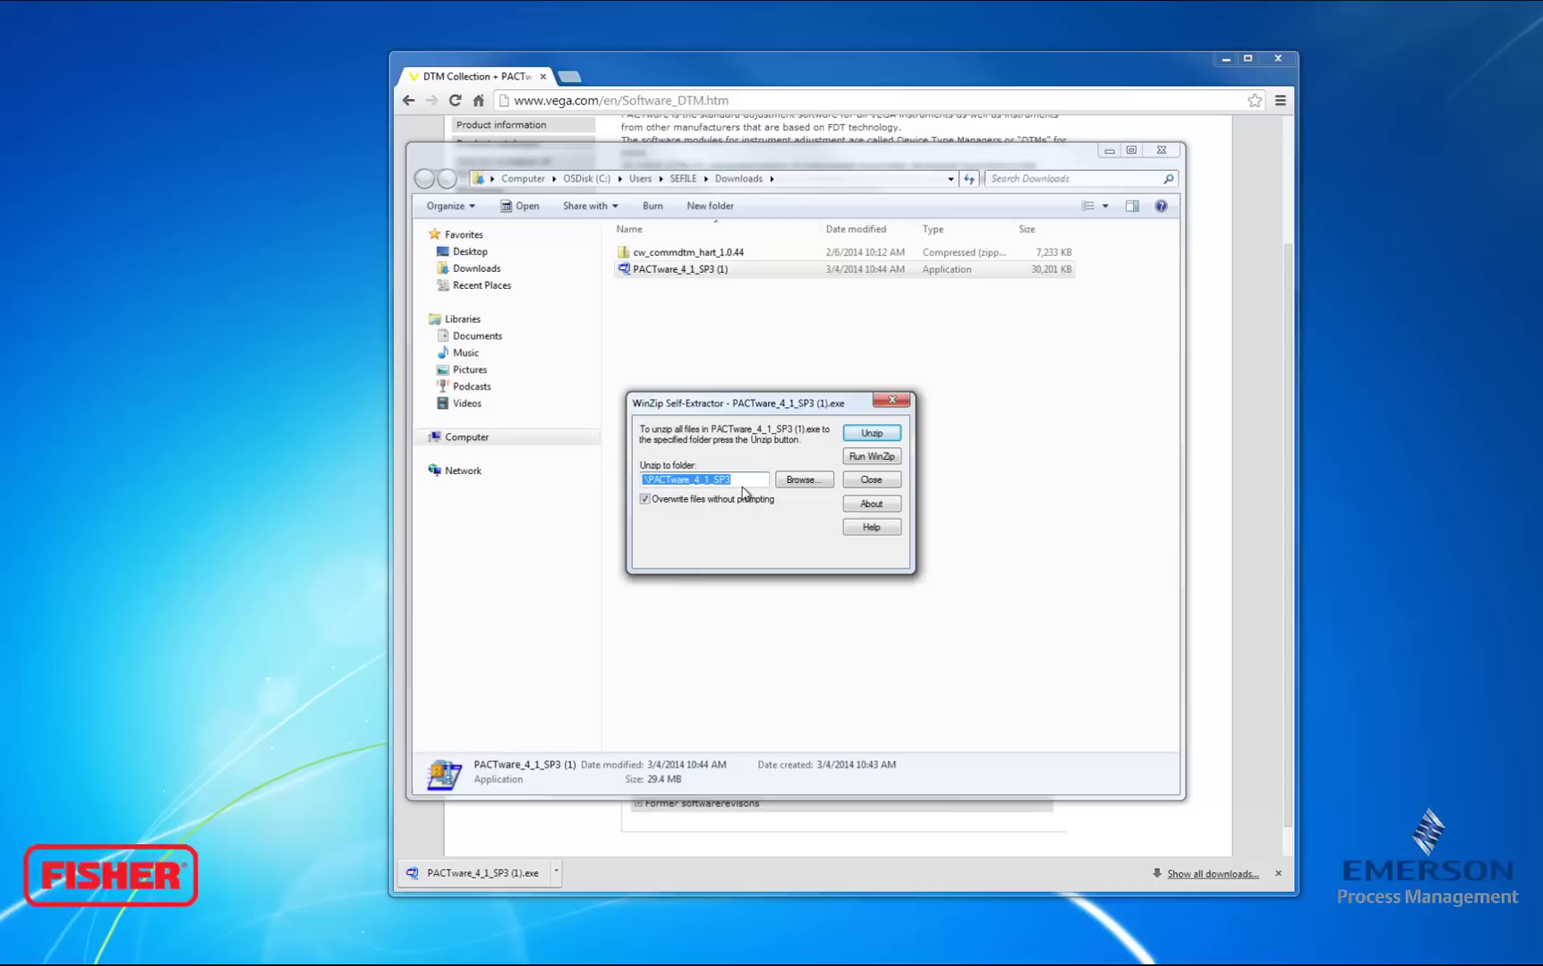
pyautogui.click(862, 436)
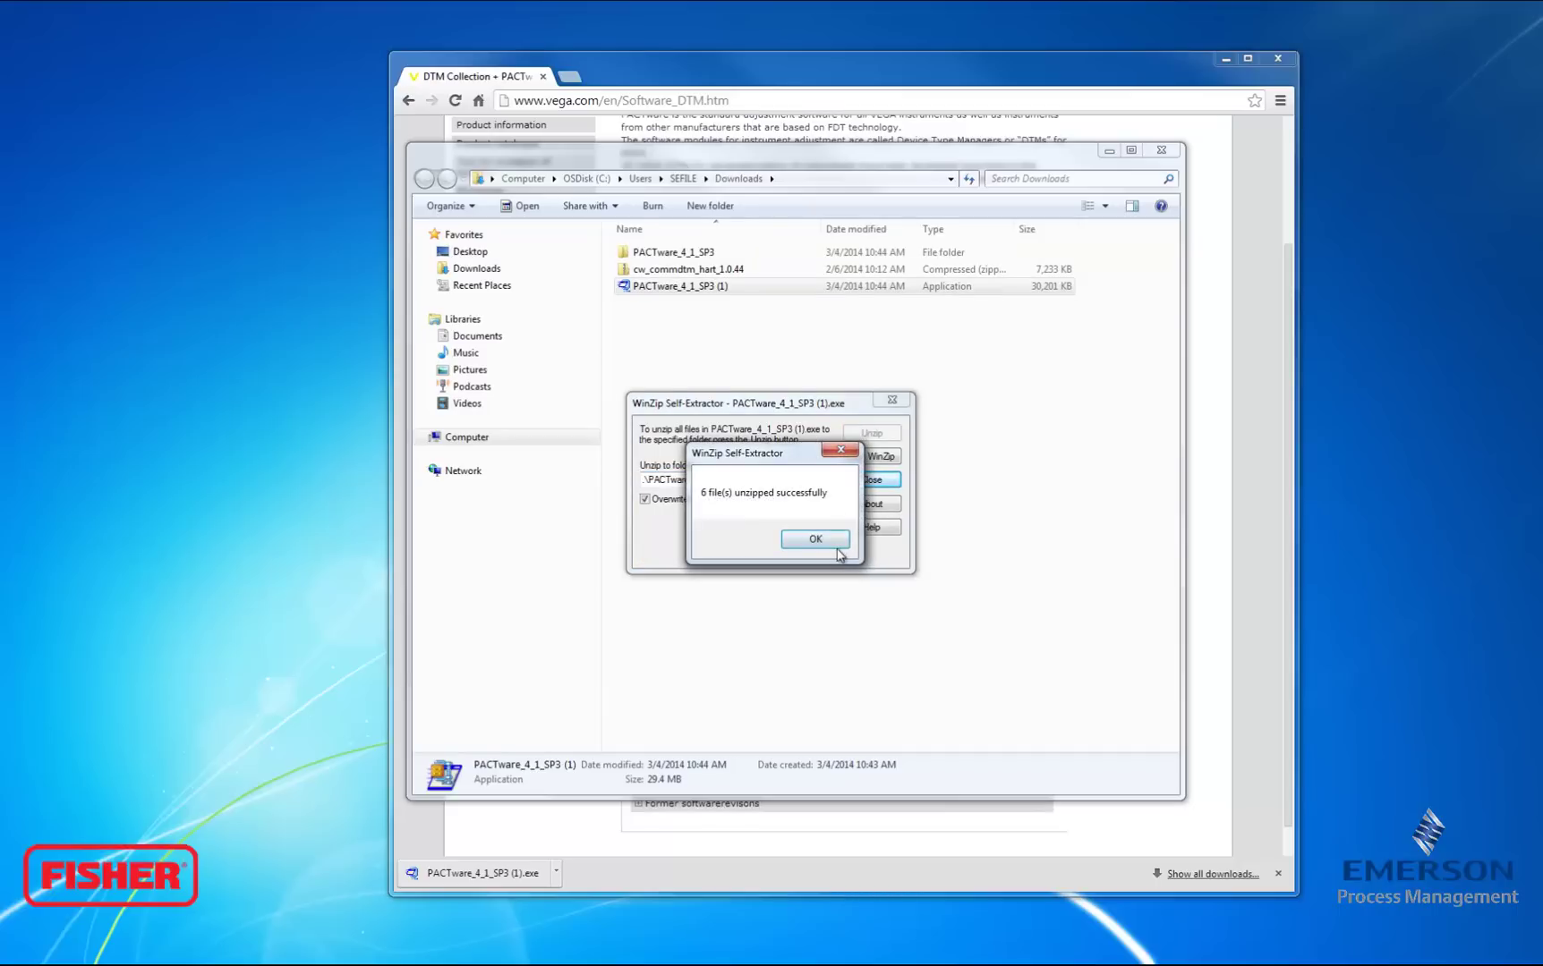
pyautogui.click(814, 540)
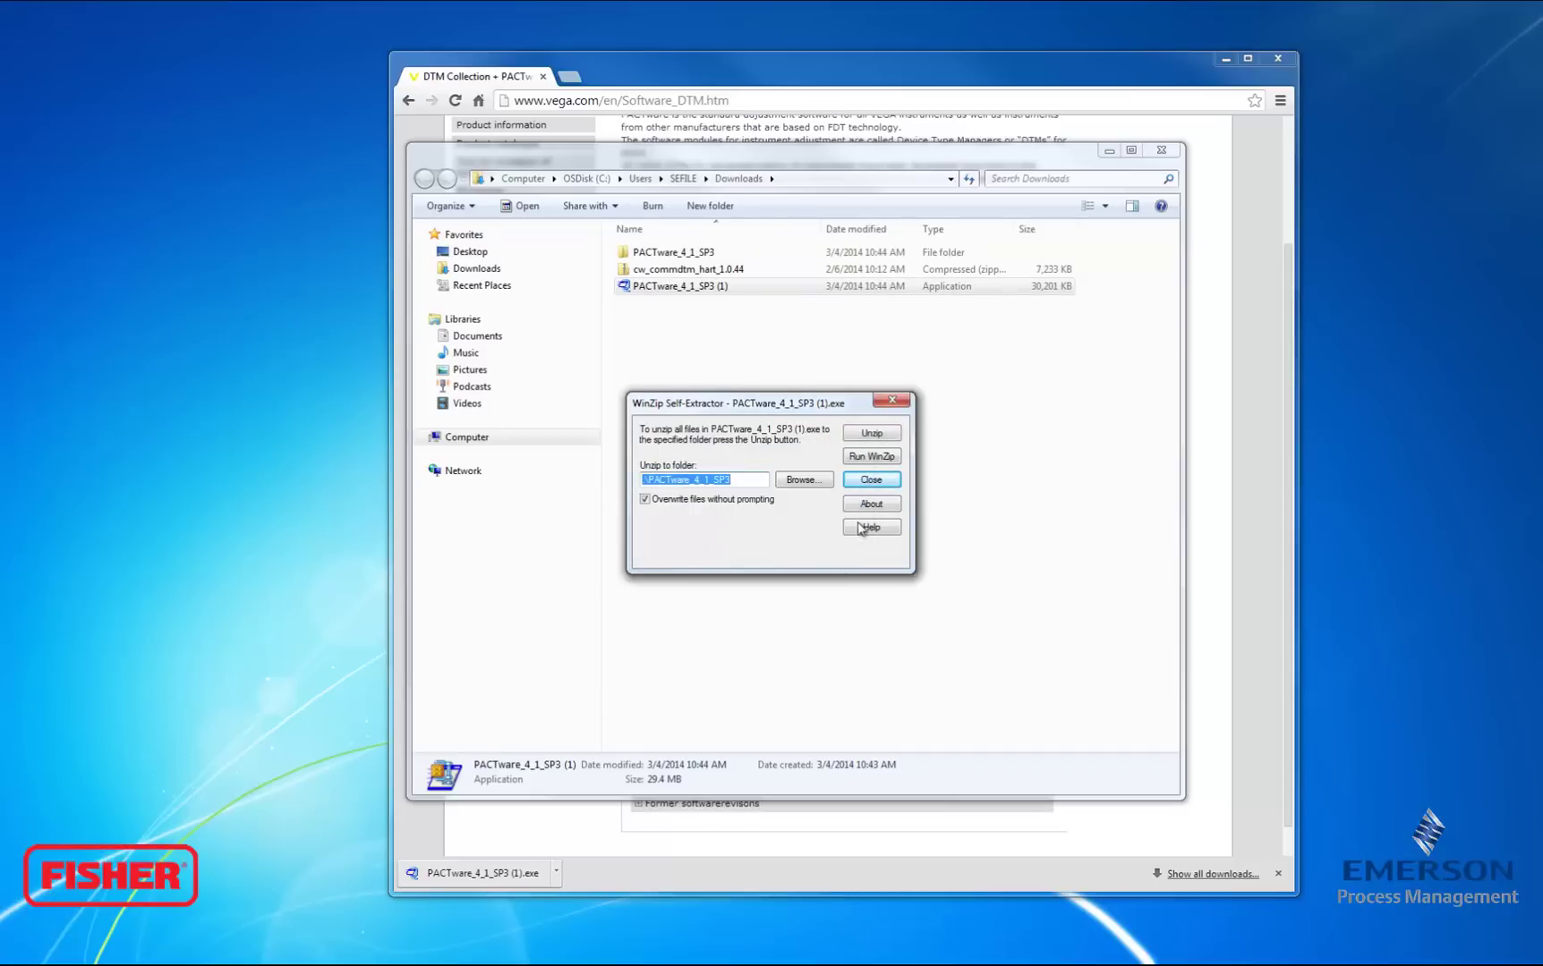
pyautogui.click(872, 481)
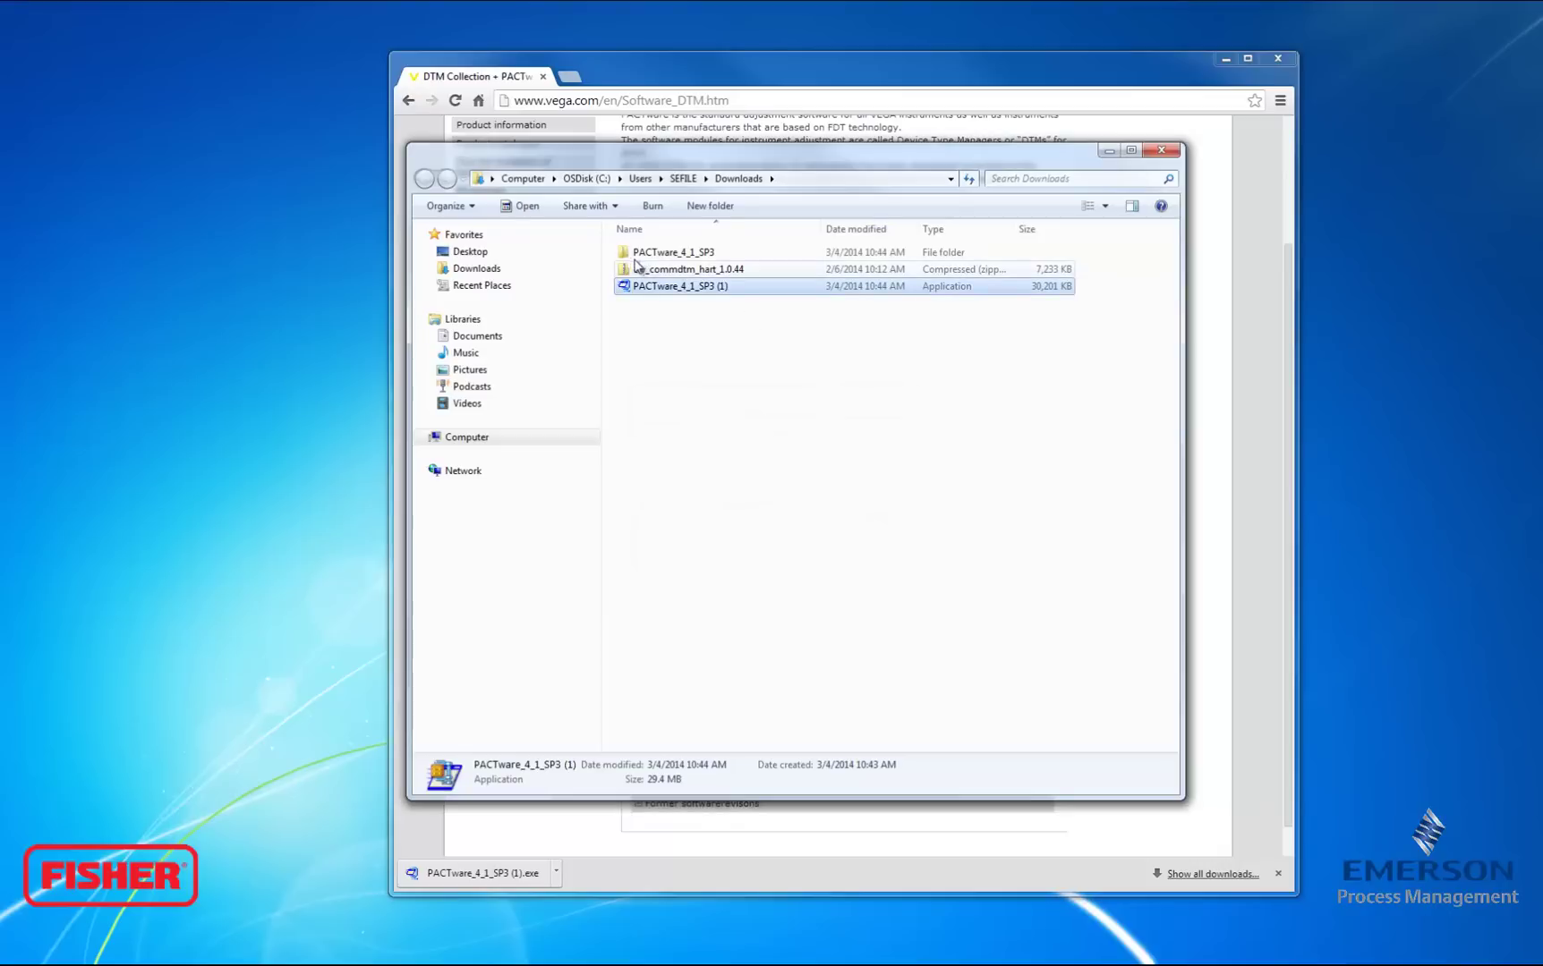
# - Run the PACTware_4_1_SP3 installer, accept the license, and install to the default folder
pyautogui.doubleClick(741, 255)
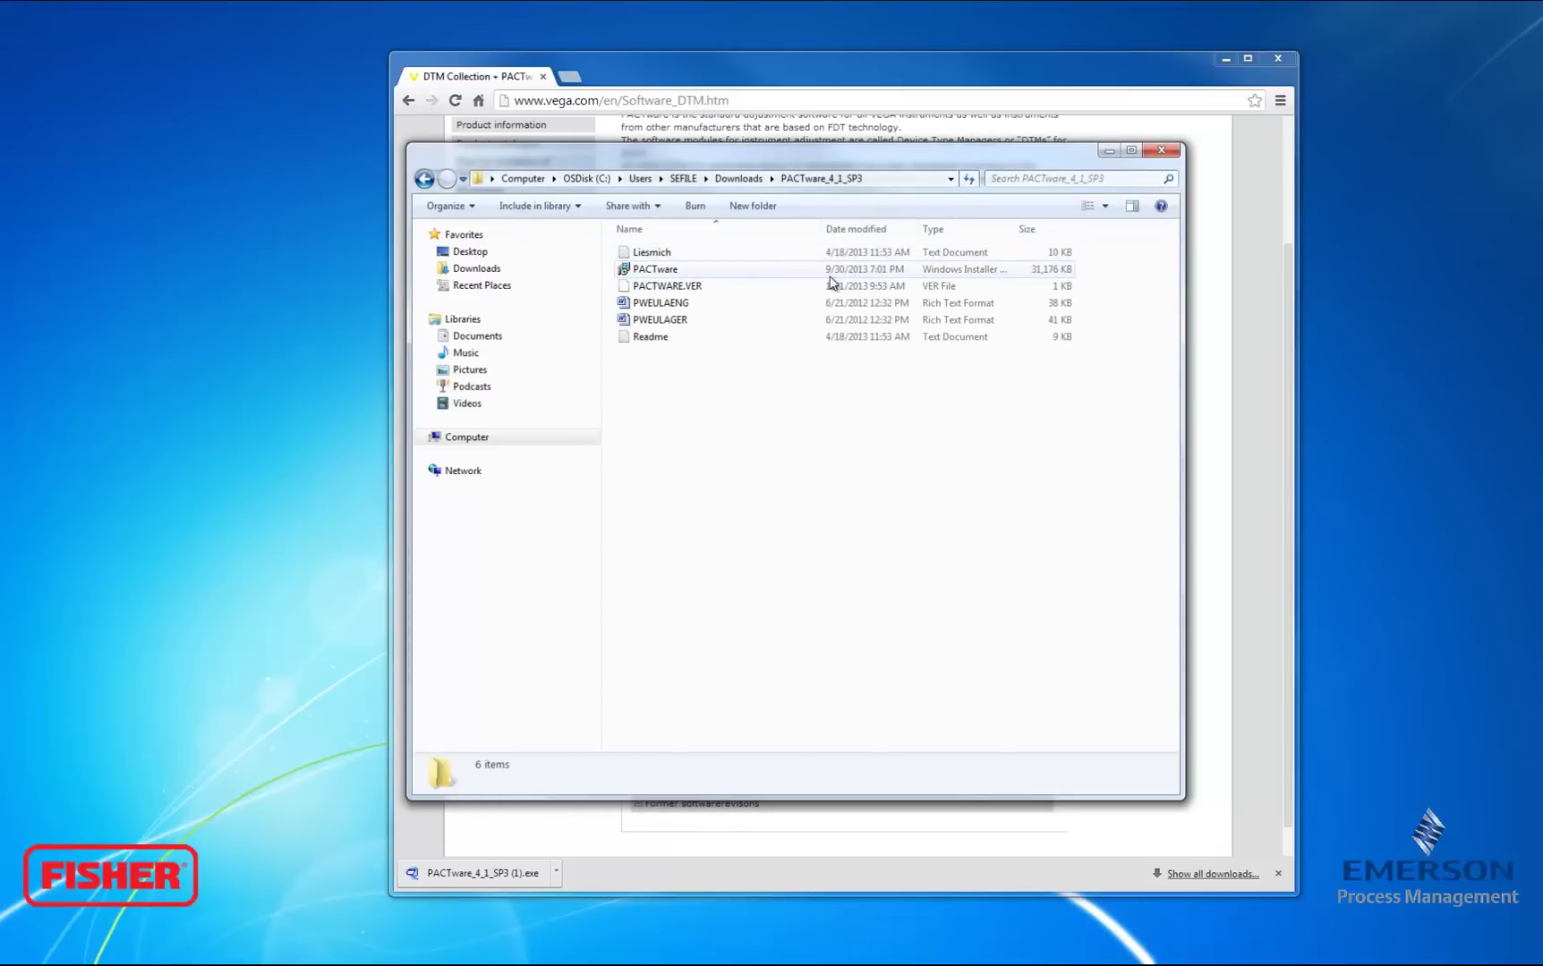
pyautogui.doubleClick(732, 279)
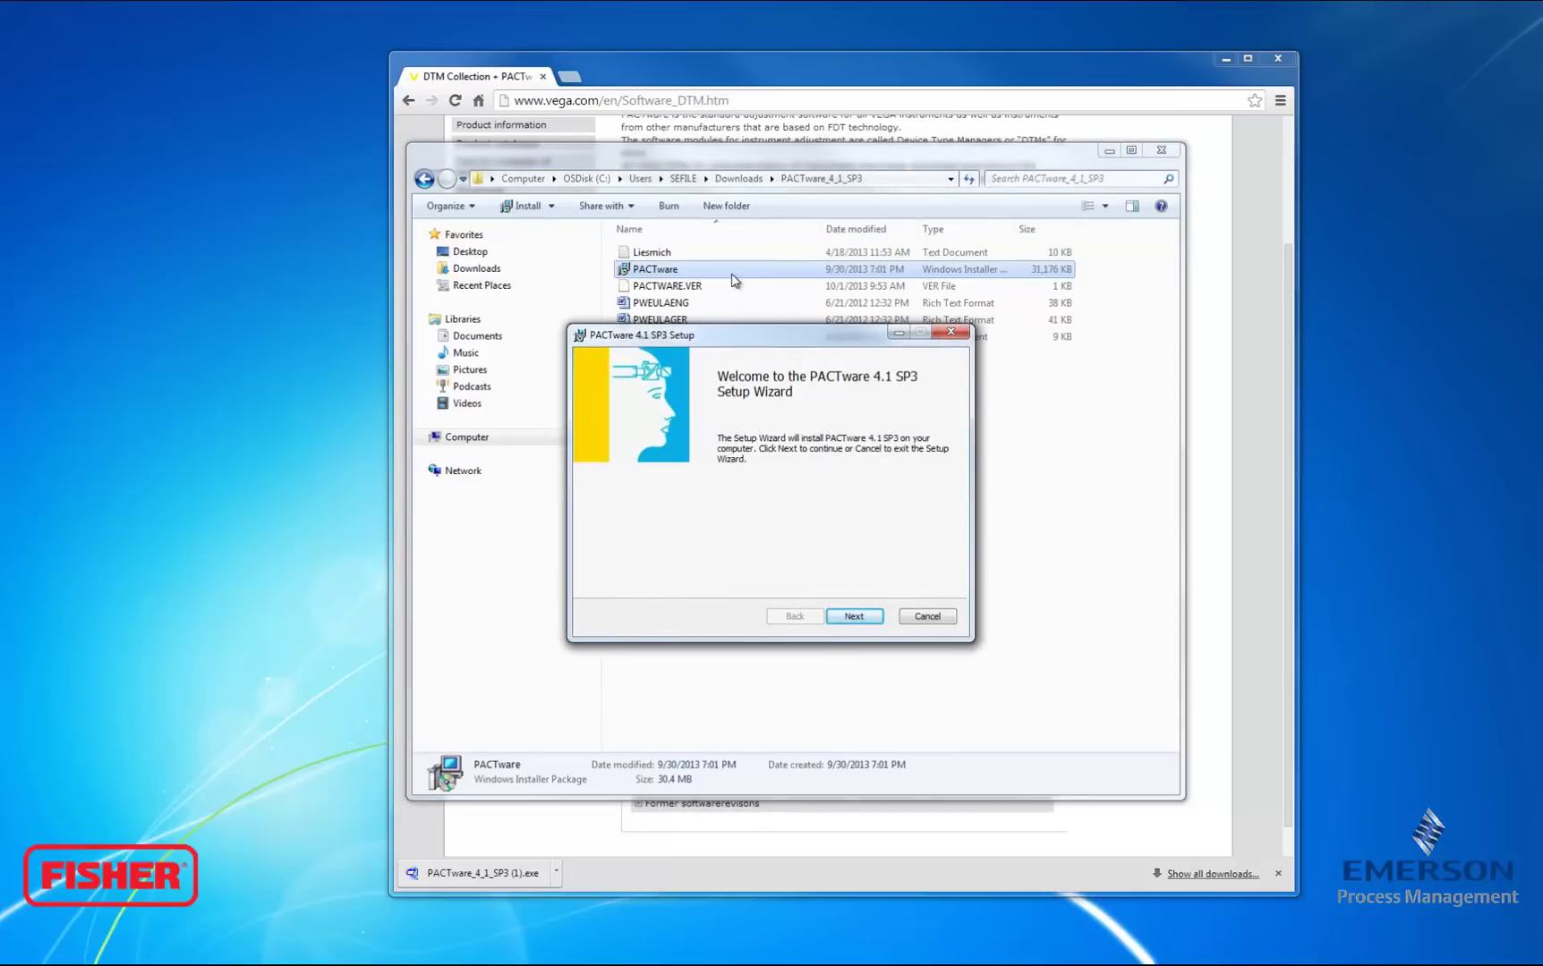
pyautogui.click(854, 617)
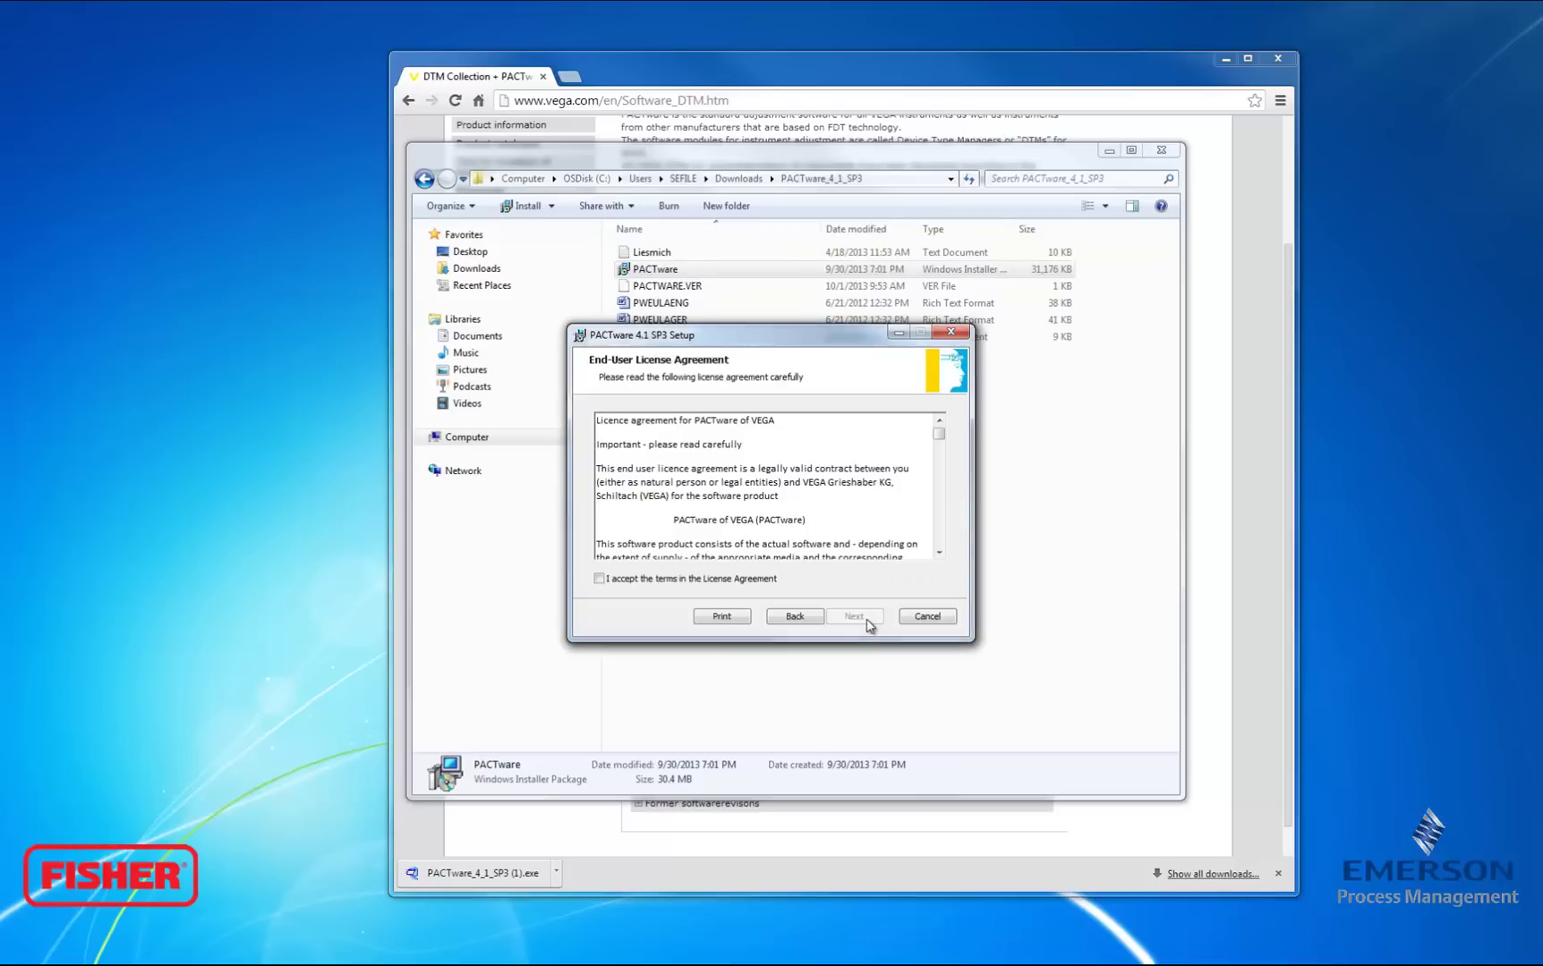
pyautogui.click(660, 582)
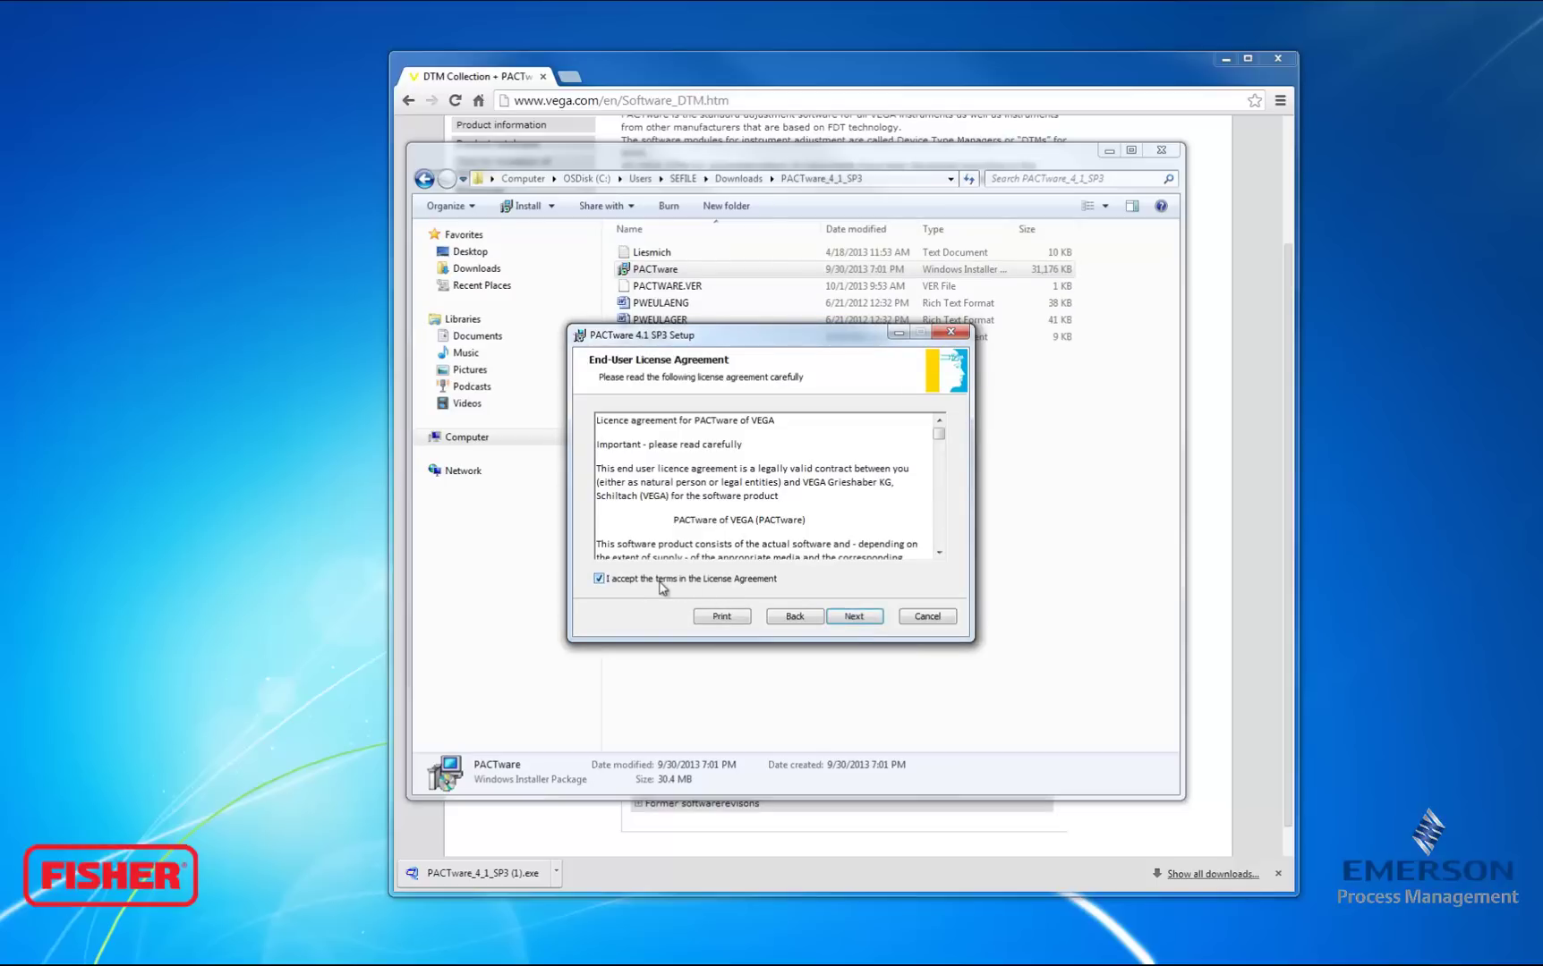
pyautogui.click(873, 624)
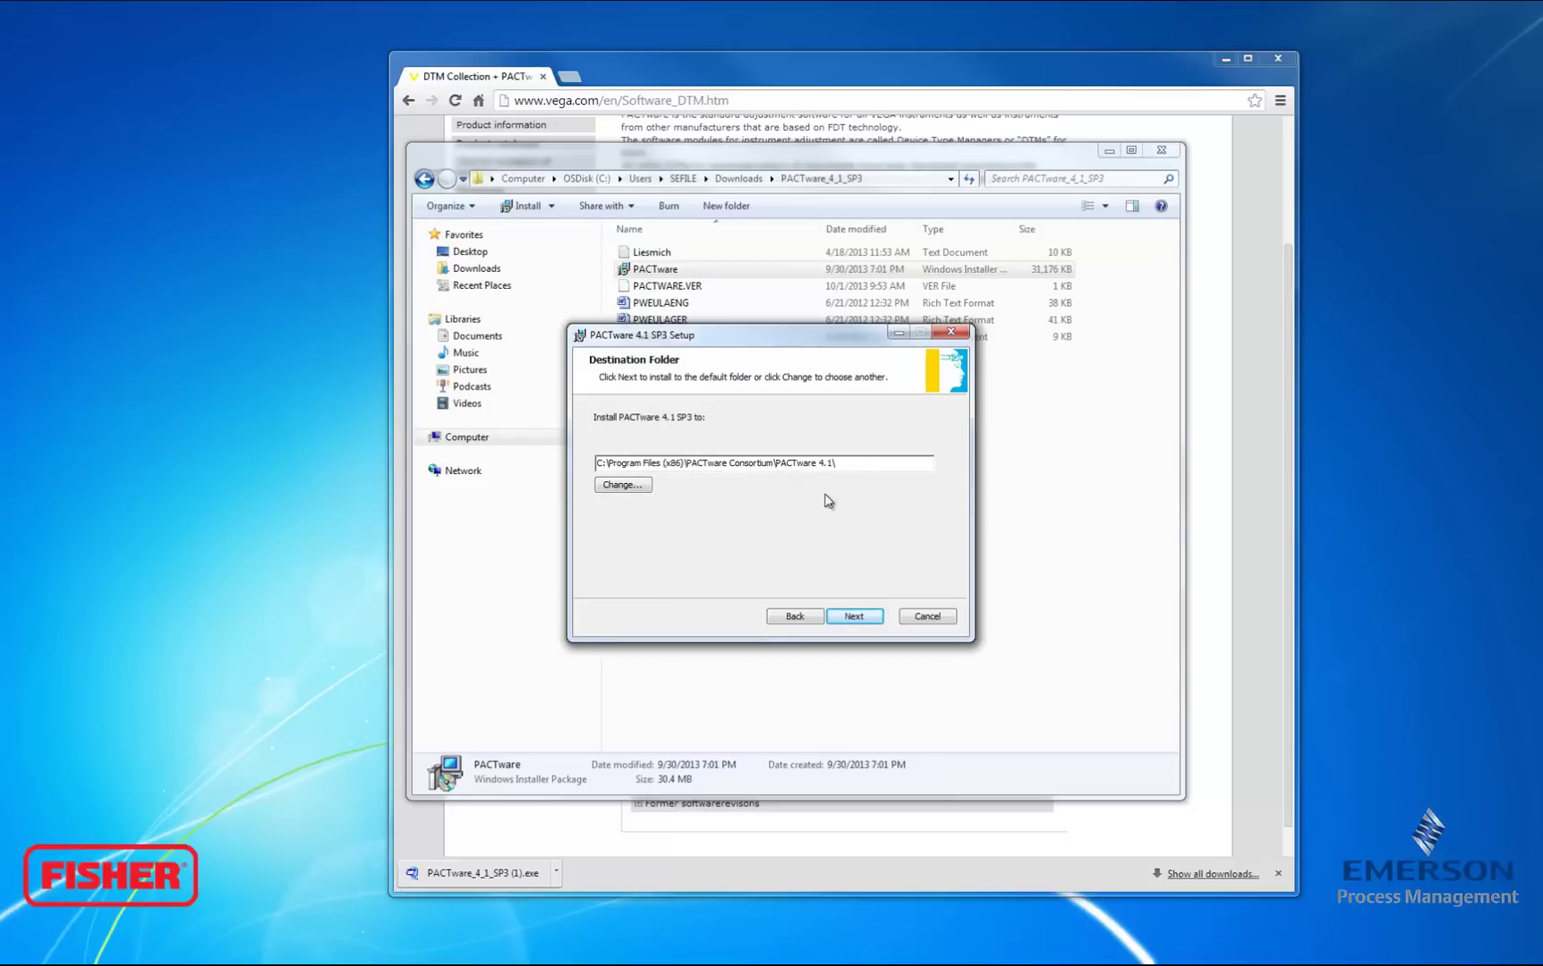
pyautogui.click(854, 617)
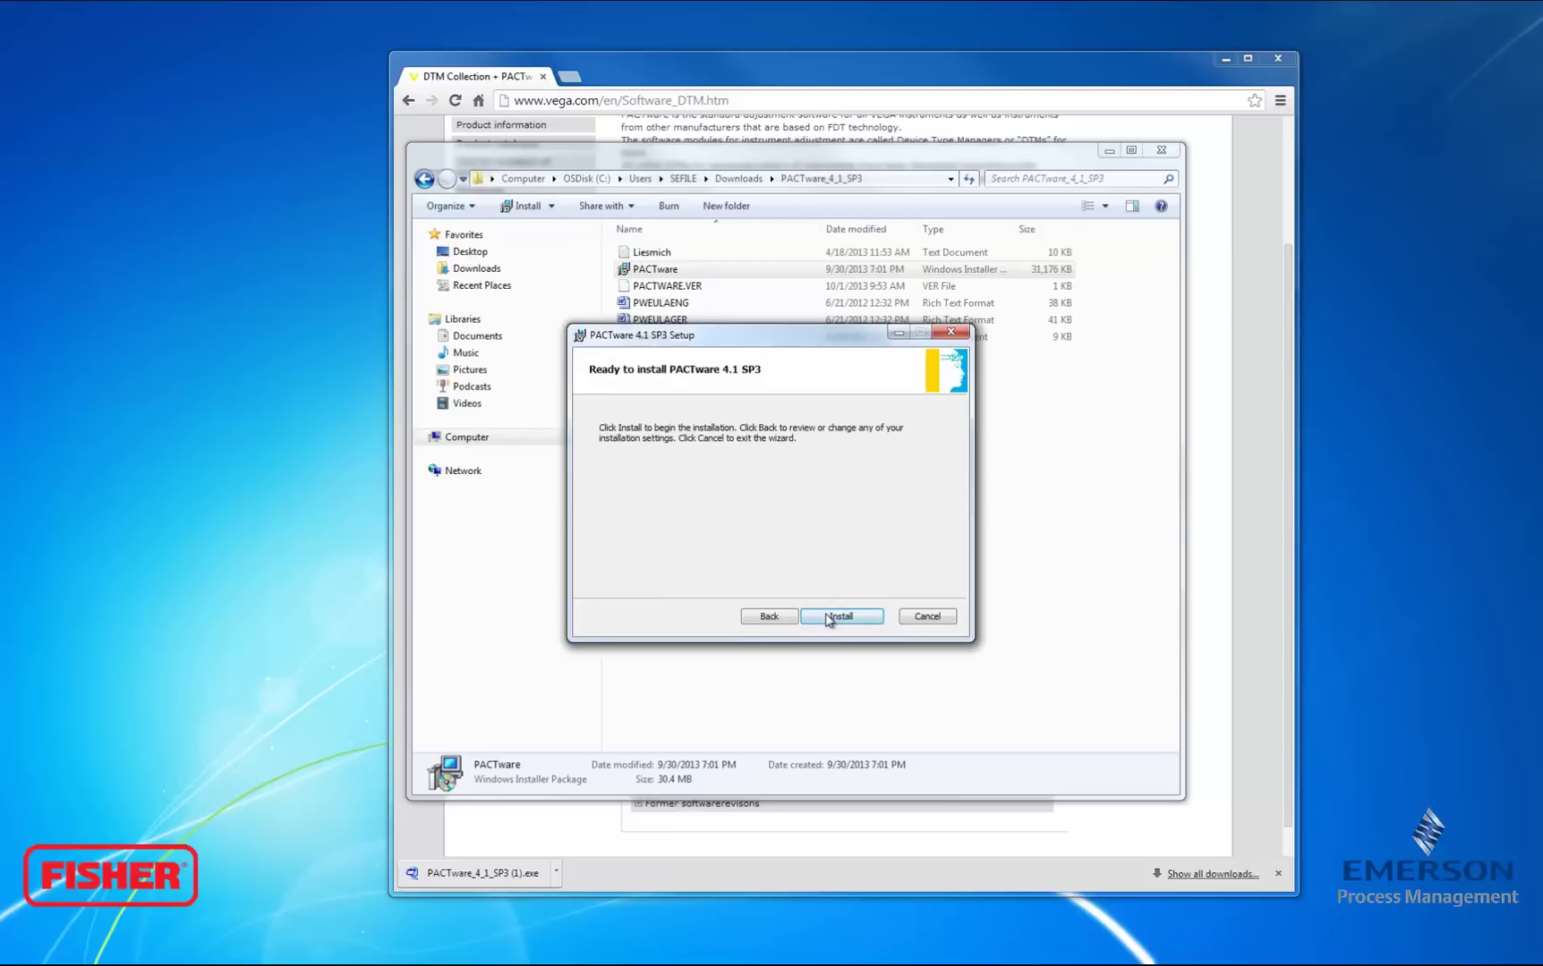
pyautogui.click(827, 617)
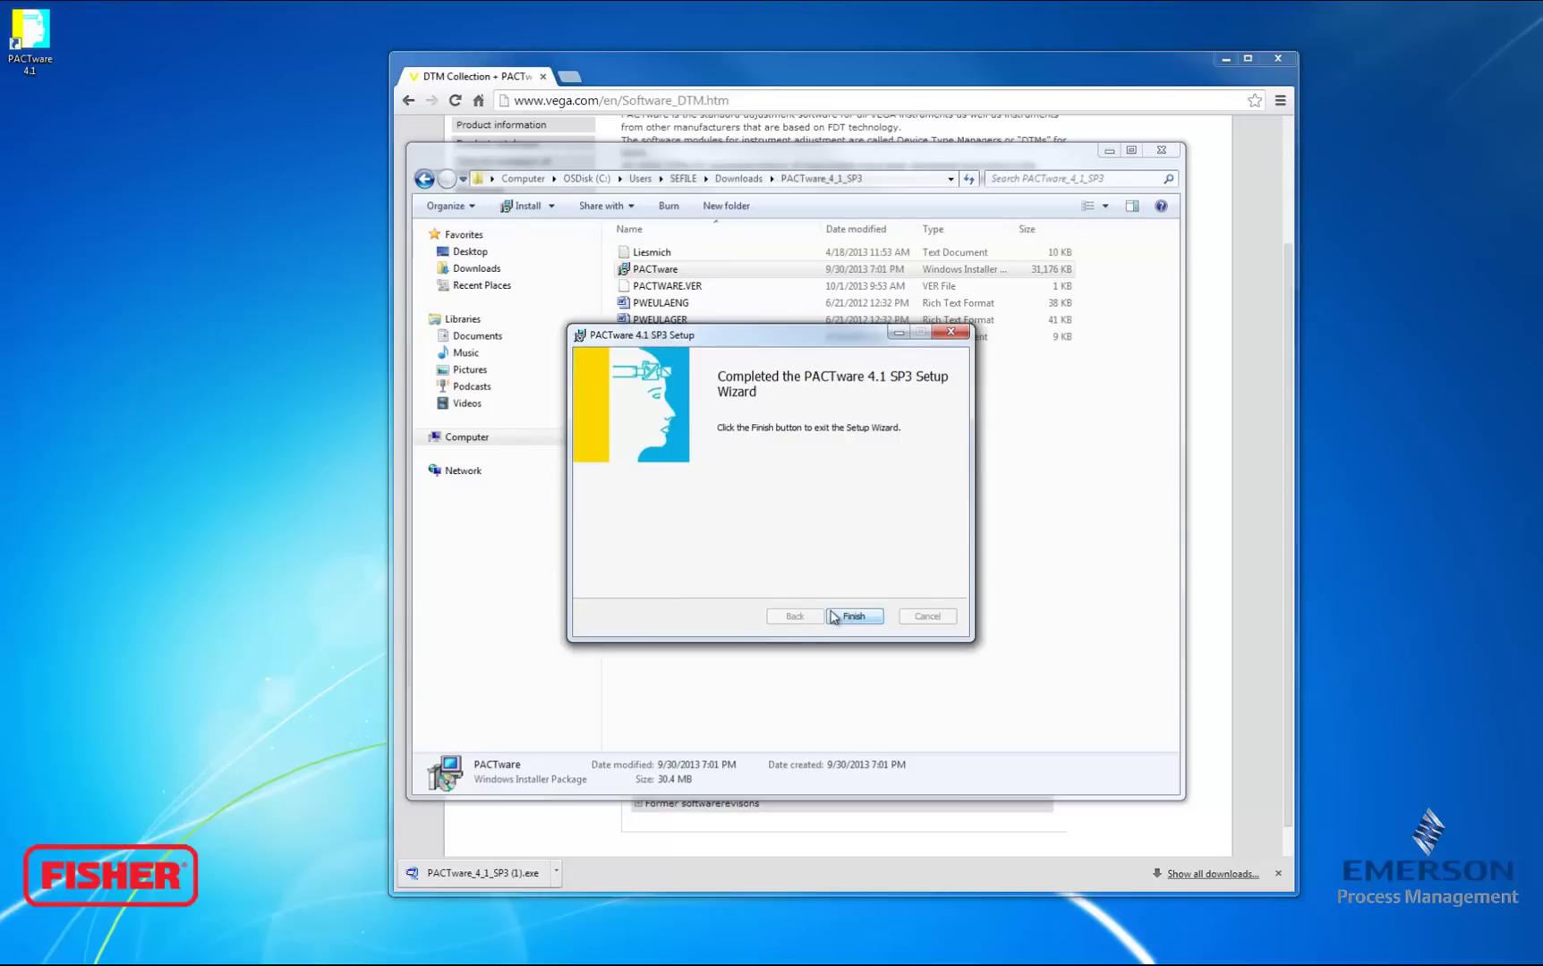
pyautogui.click(847, 619)
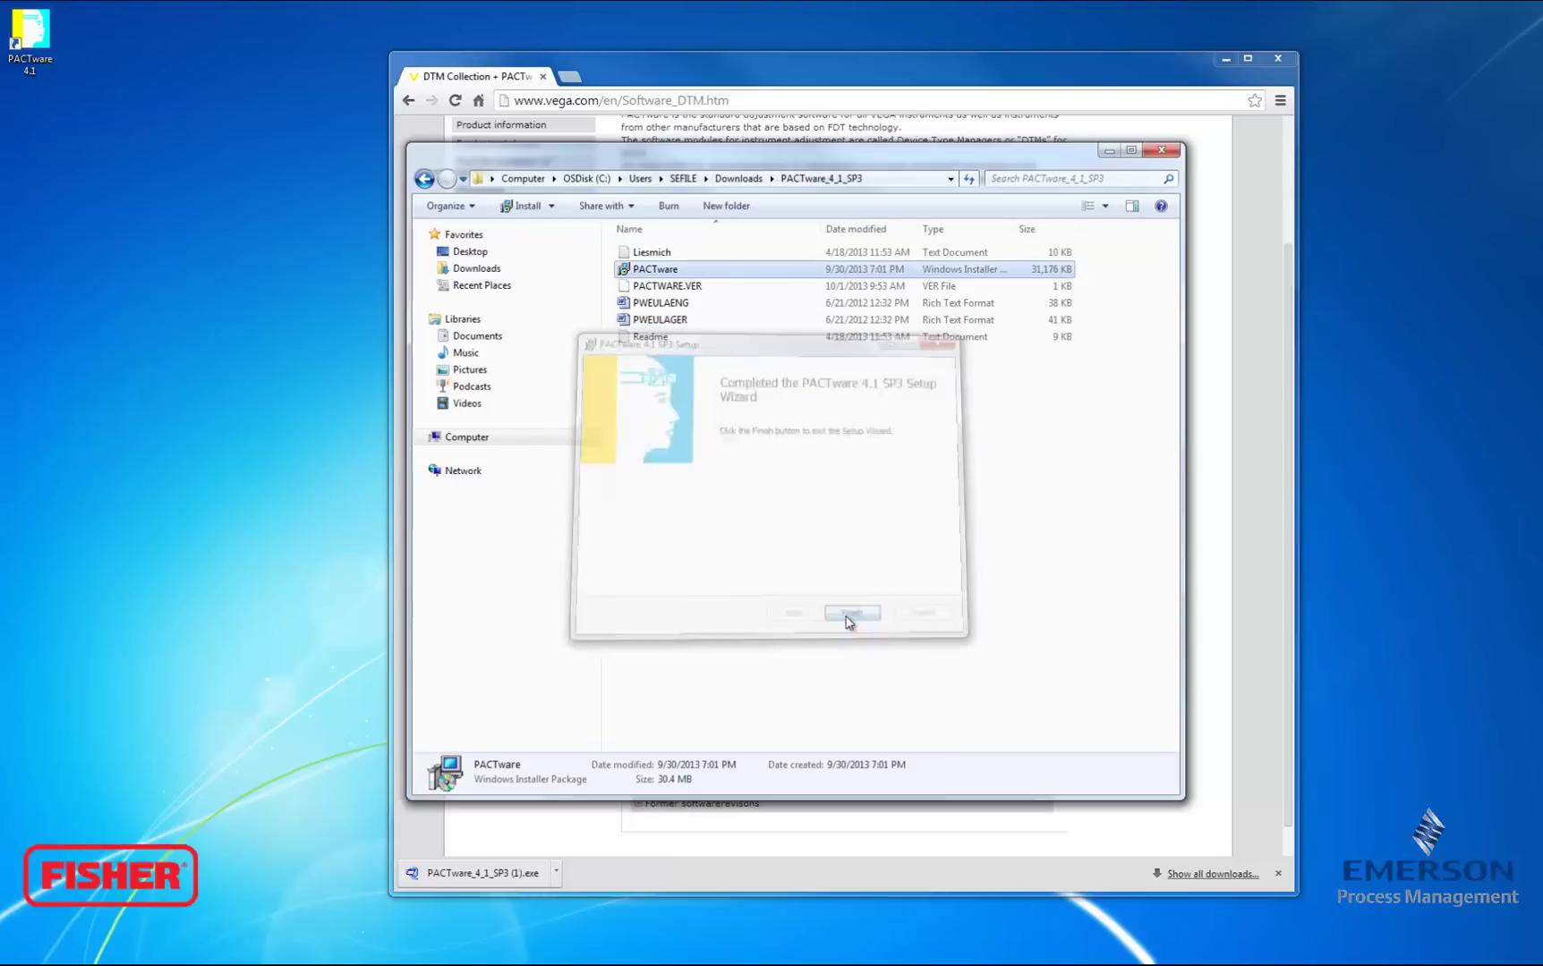
# - Launch PACTware 4.1 and open its Device catalog
pyautogui.doubleClick(40, 52)
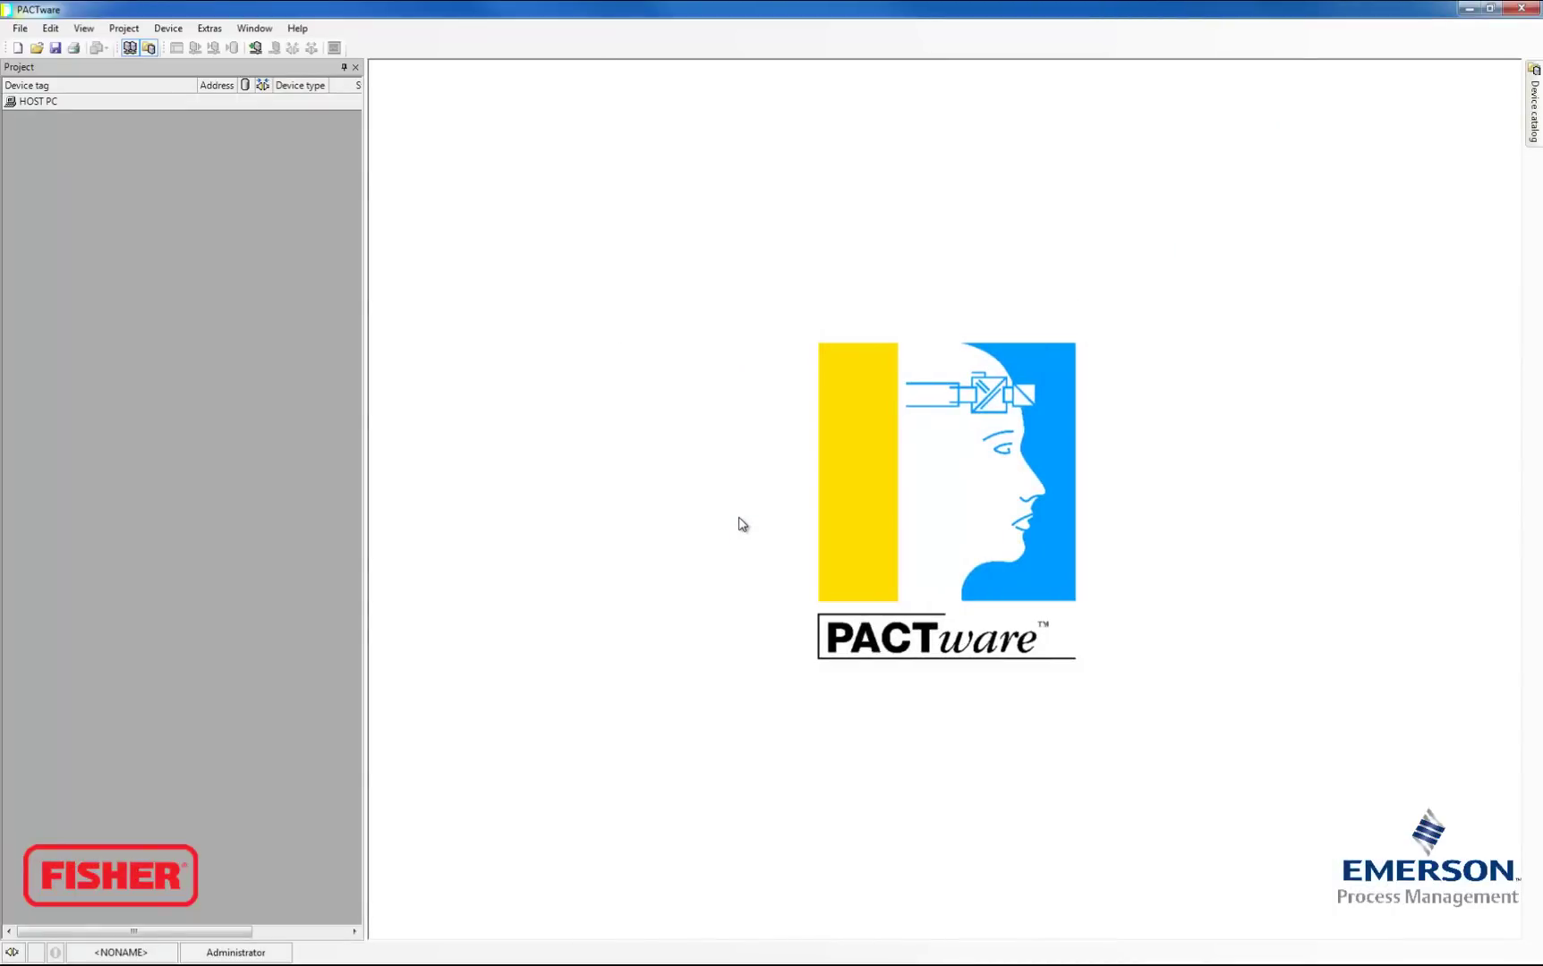
pyautogui.click(122, 32)
pyautogui.moveTo(93, 31)
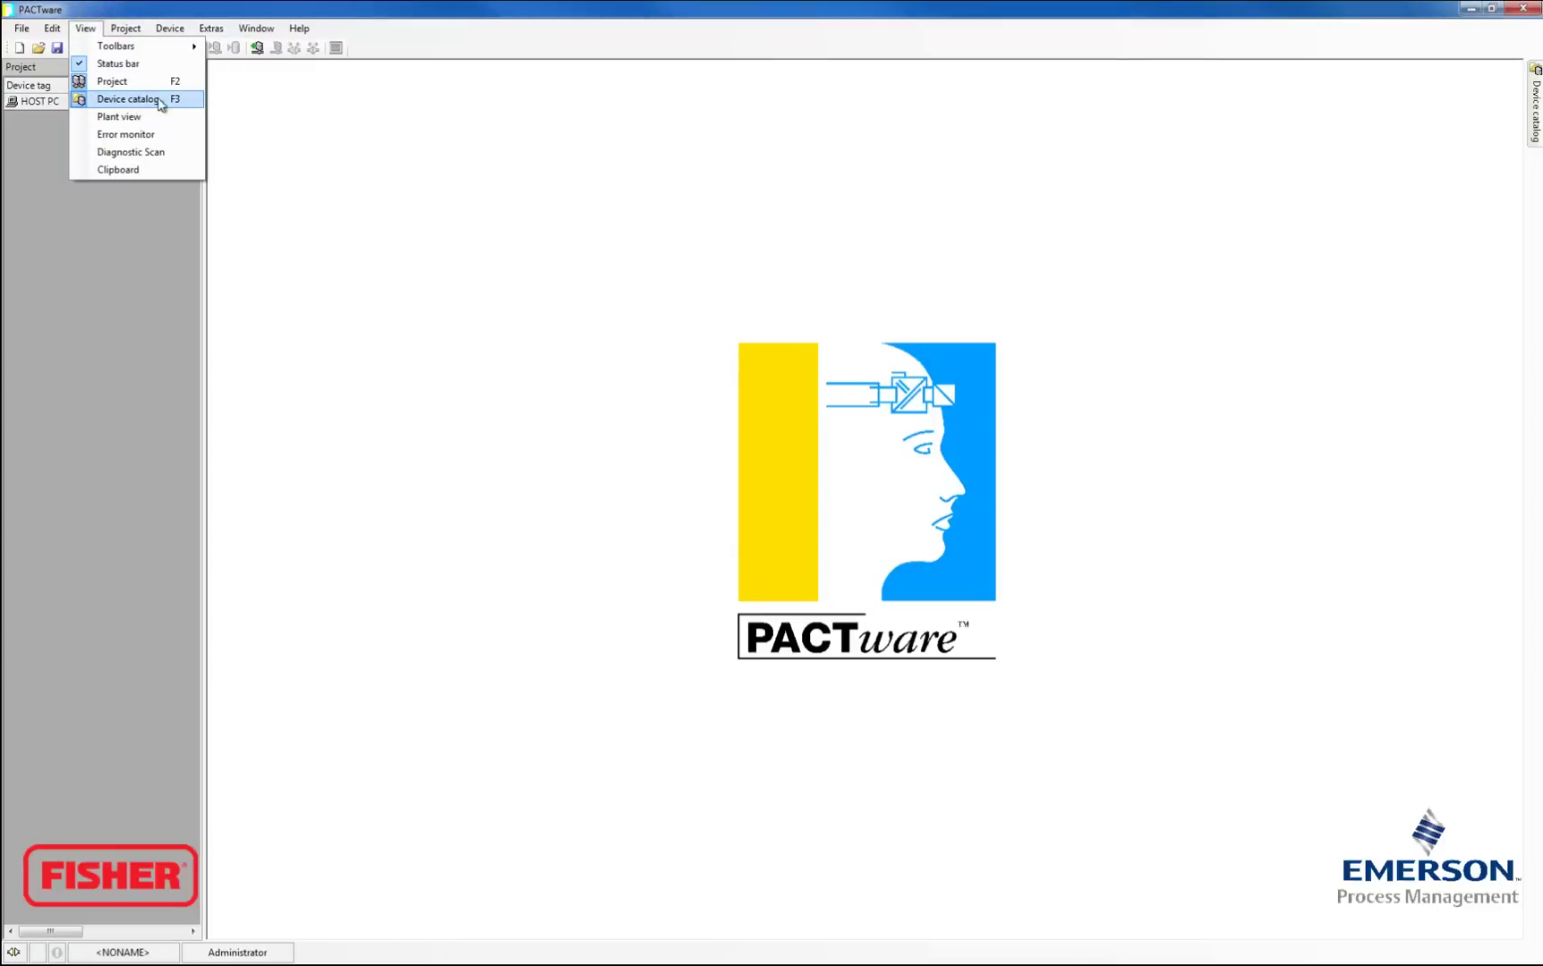
pyautogui.click(564, 109)
pyautogui.moveTo(1536, 112)
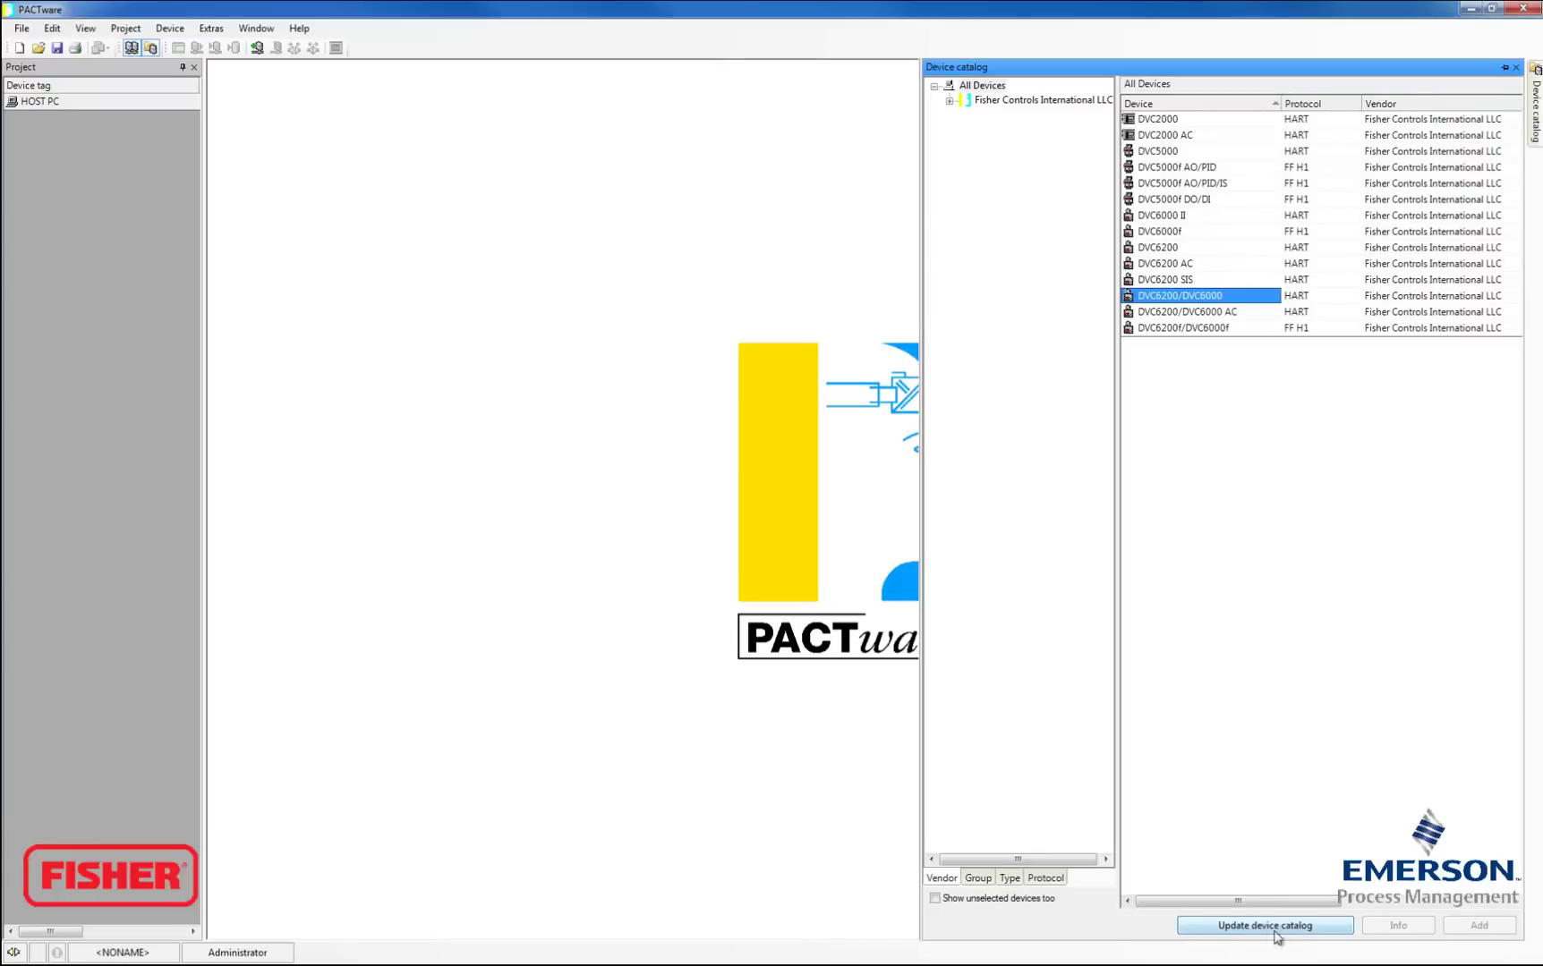
# - Rebuild and reopen the device catalog to list Fisher DVC devices, then minimize PACTware
pyautogui.click(1241, 931)
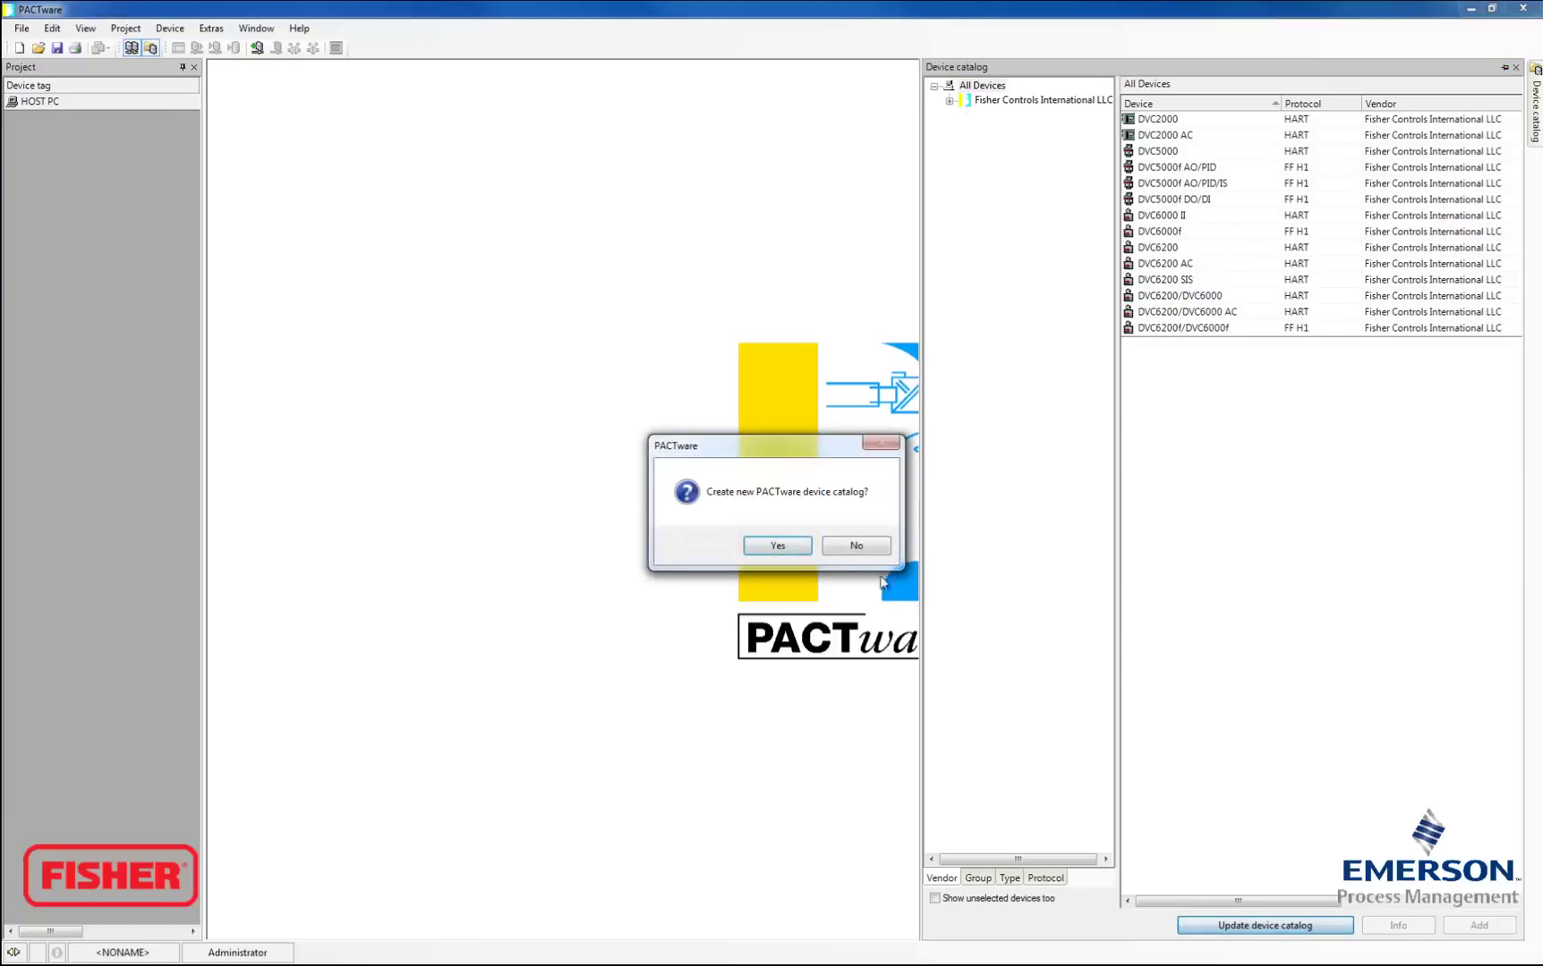
pyautogui.click(777, 546)
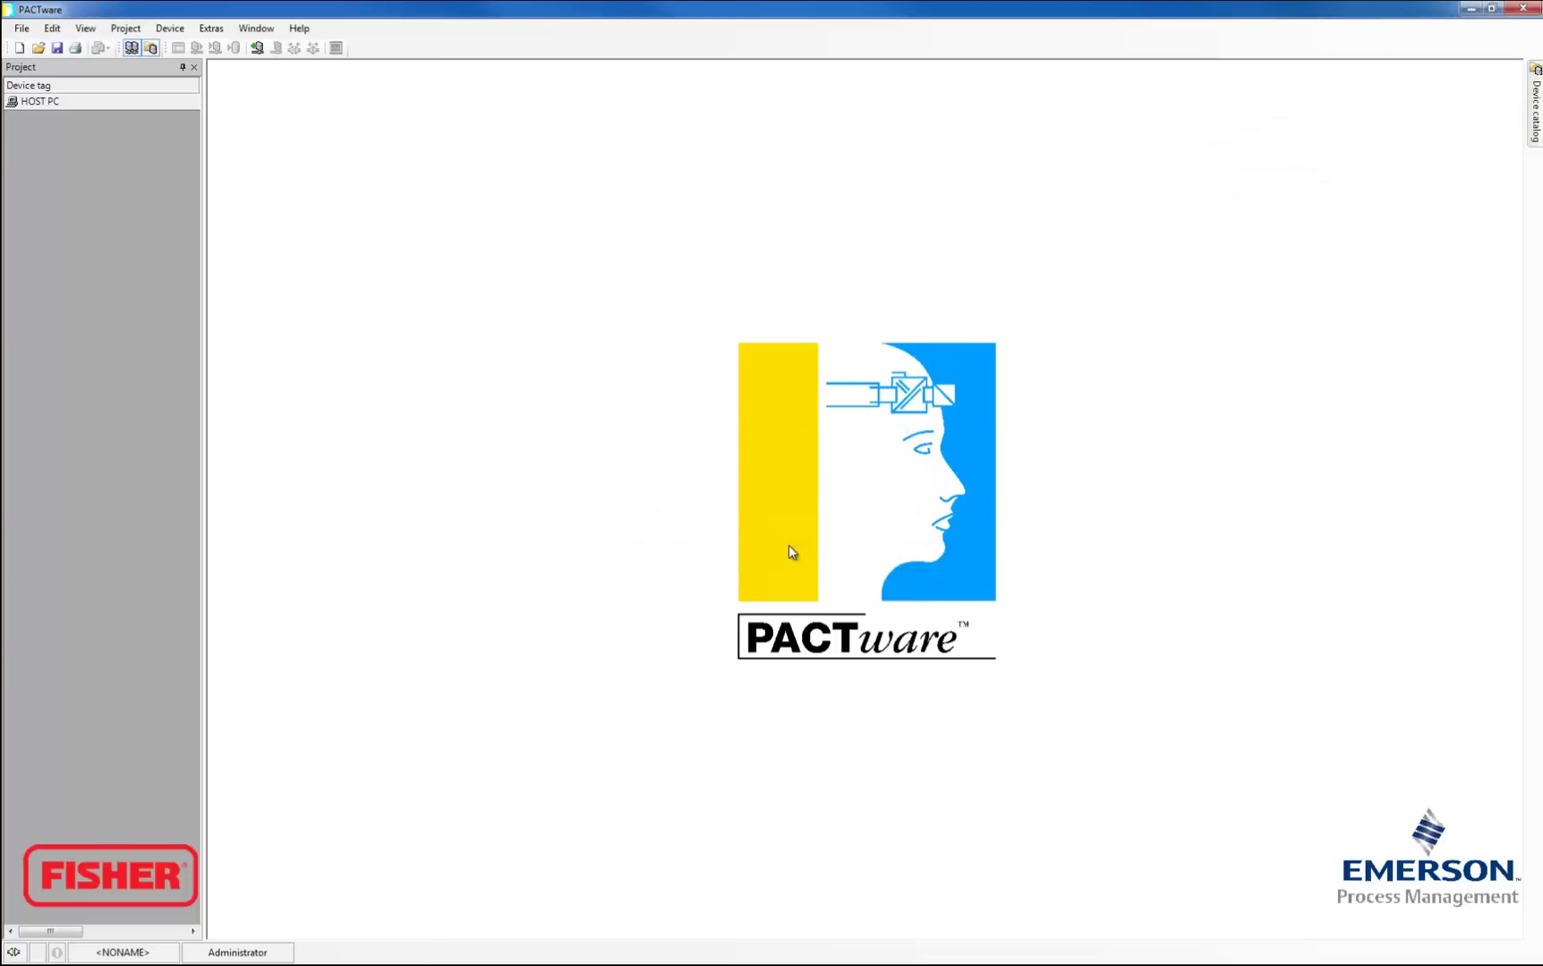
pyautogui.click(1535, 108)
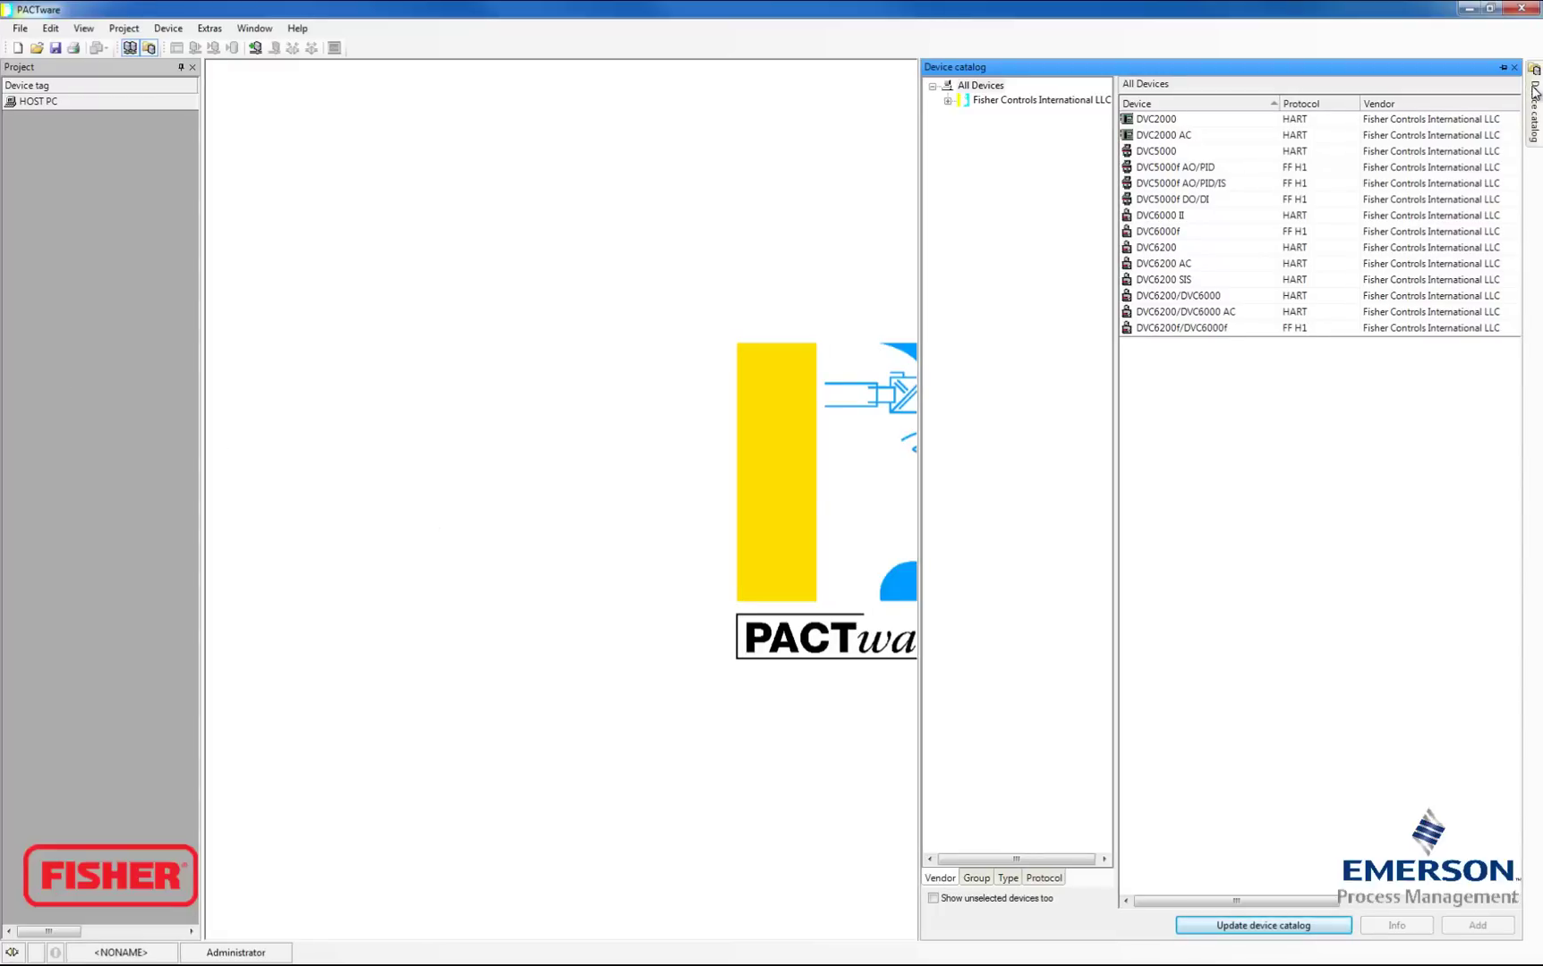
pyautogui.click(1468, 11)
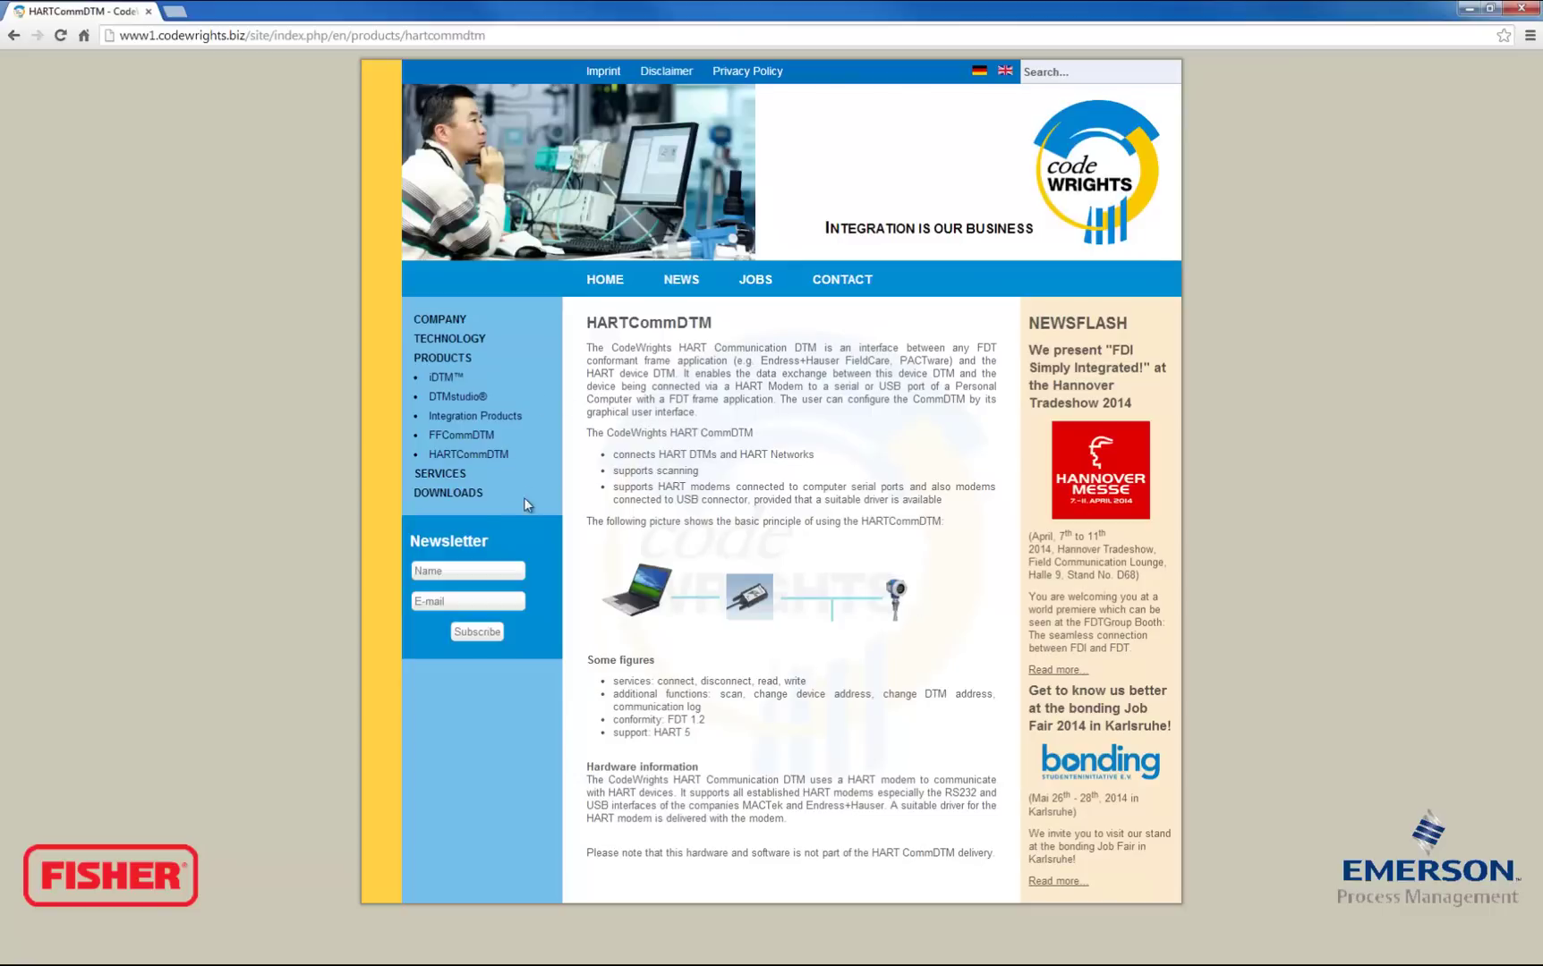
# - On the CodeWrights site, request HART Communication DTM Version 1.0.44 under DOWNLOADS > Software
pyautogui.click(457, 493)
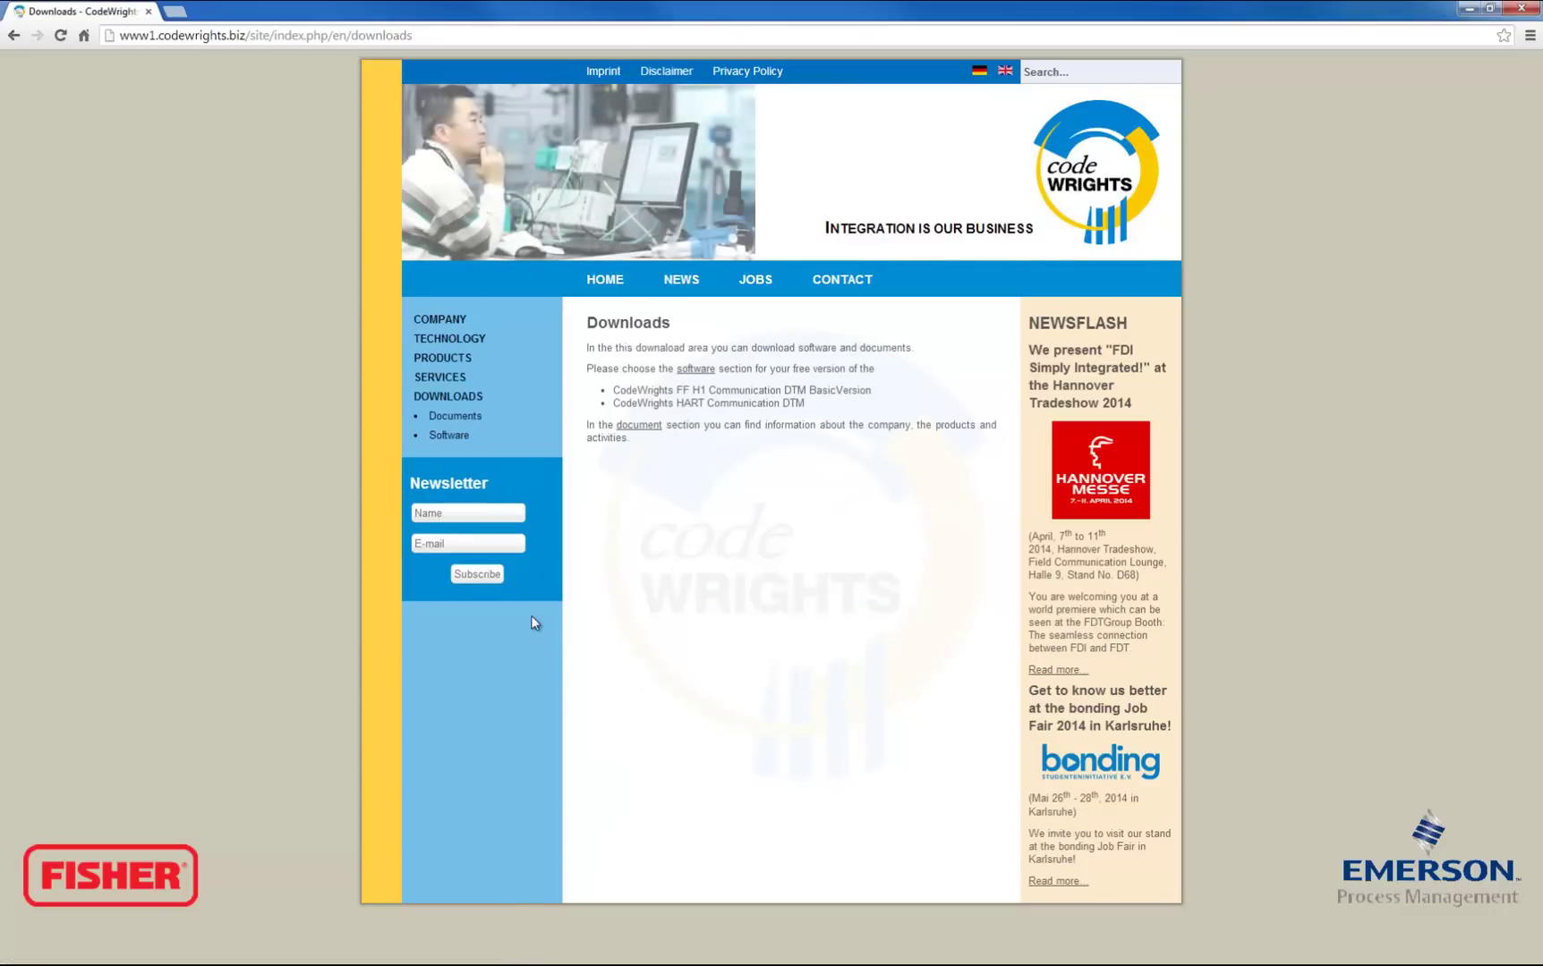
pyautogui.click(449, 437)
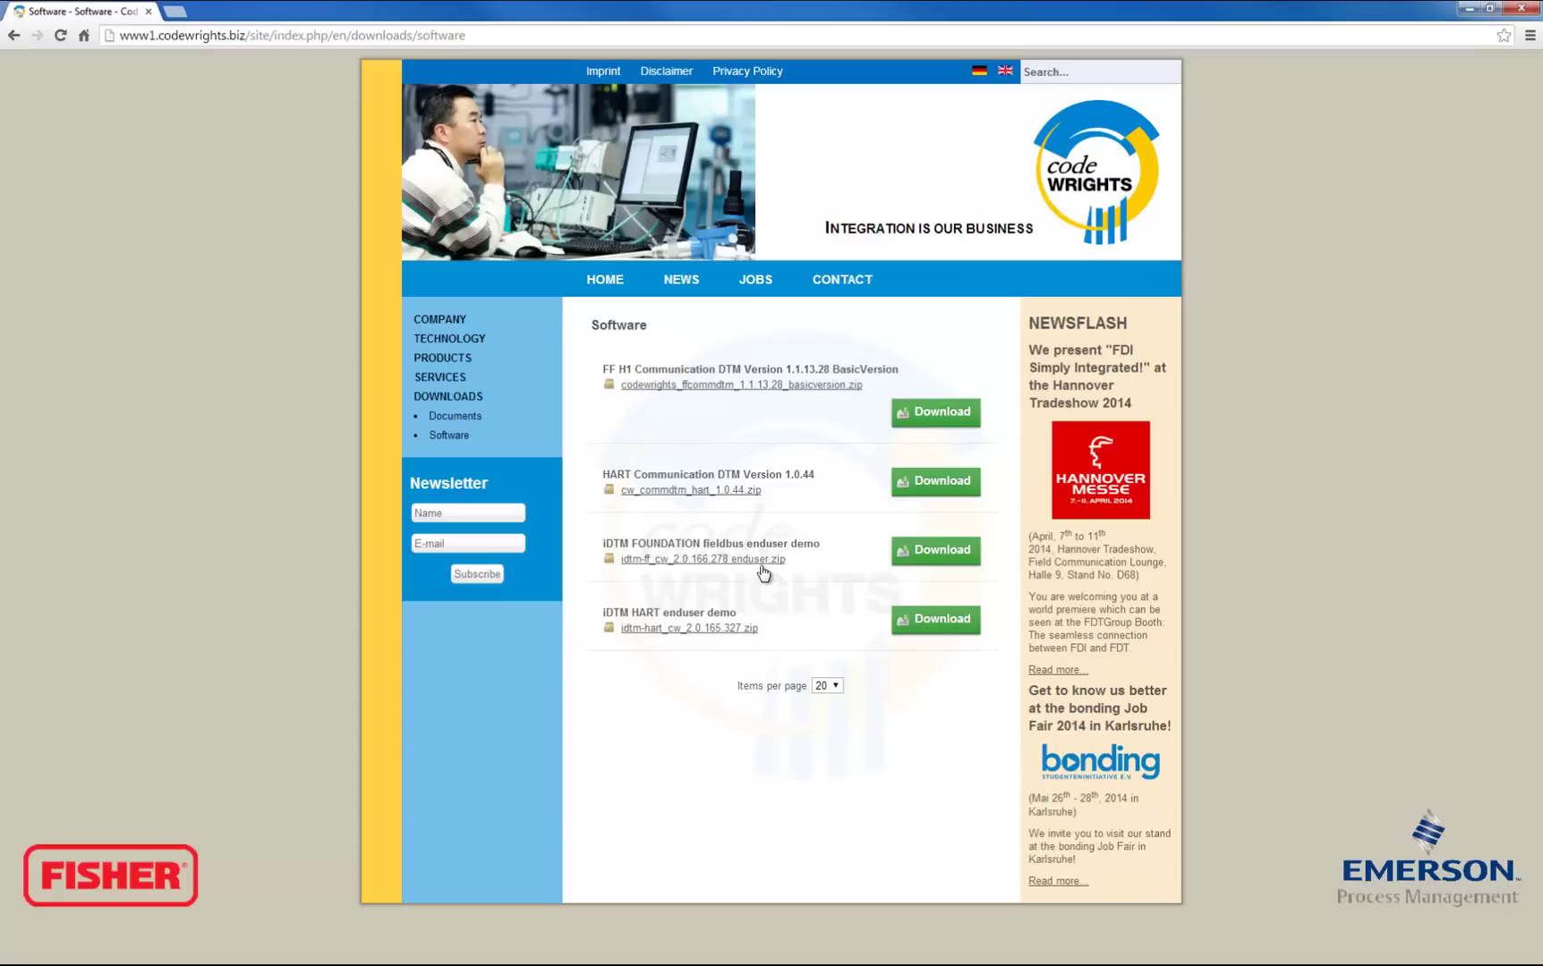
pyautogui.click(929, 479)
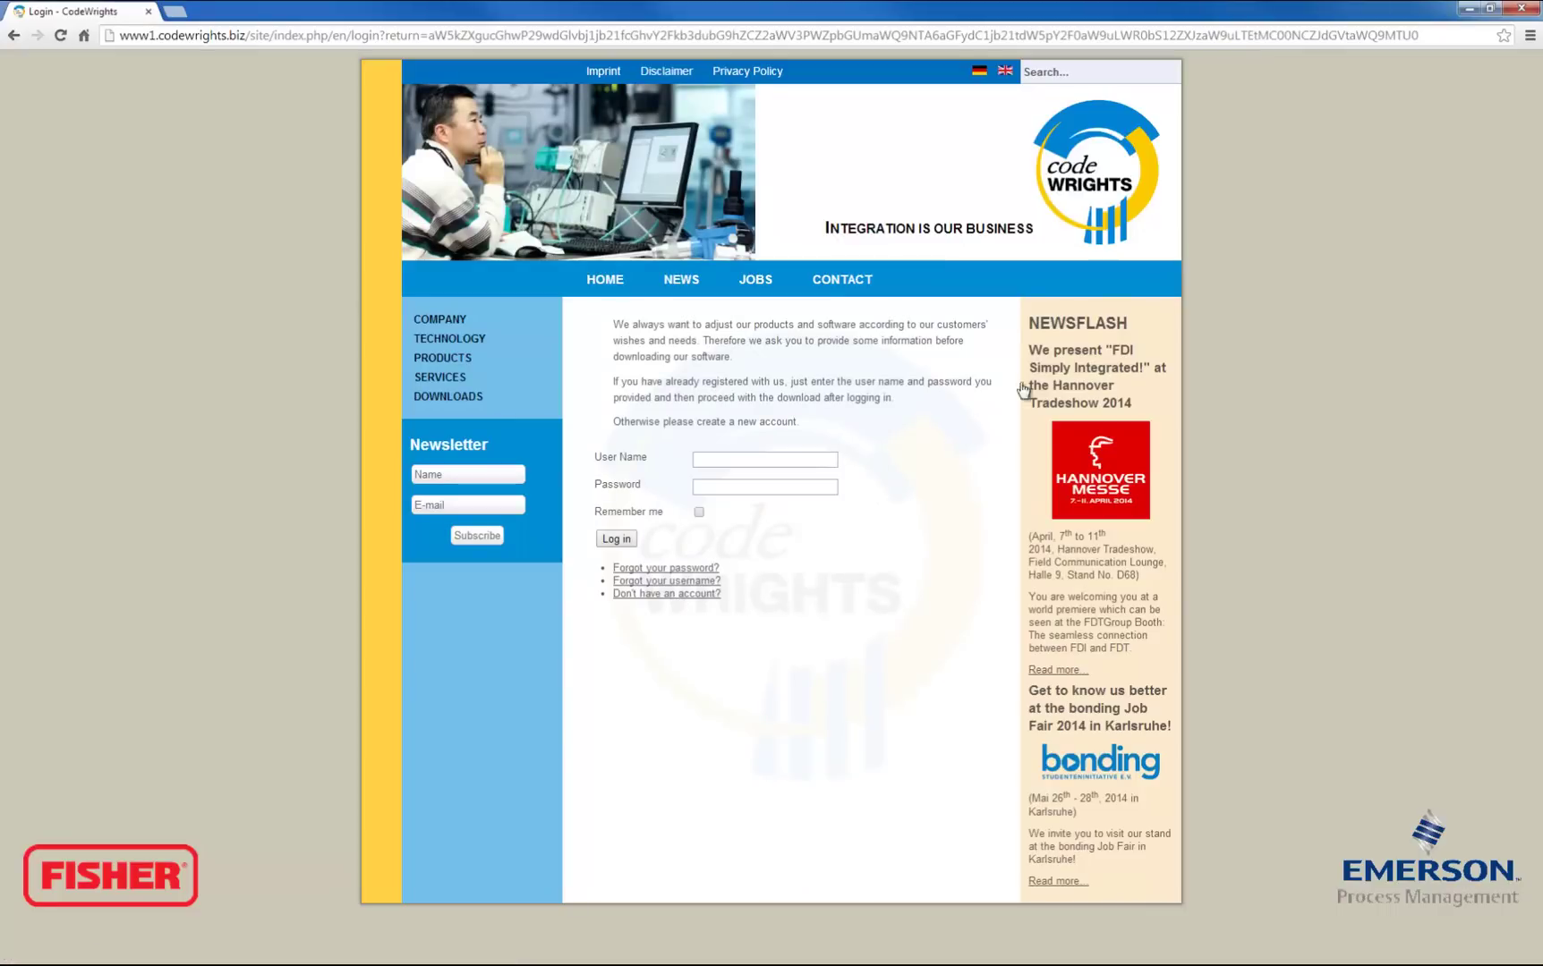
# - Run Setup from the extracted HART CommDTM folder on the desktop
pyautogui.click(1468, 11)
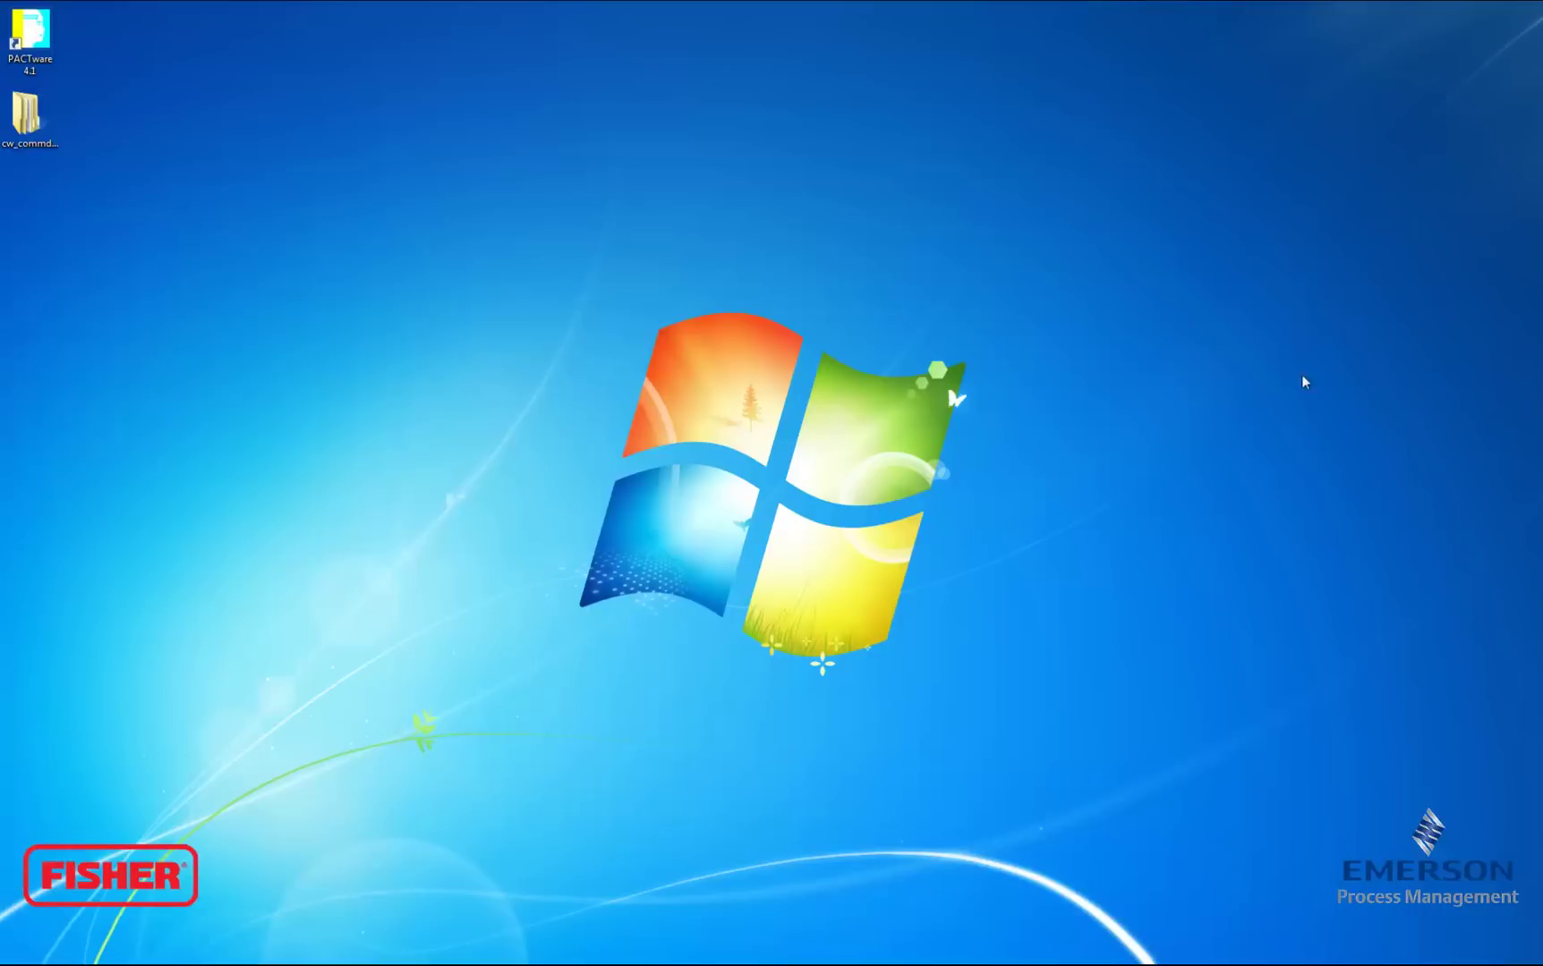
pyautogui.doubleClick(26, 115)
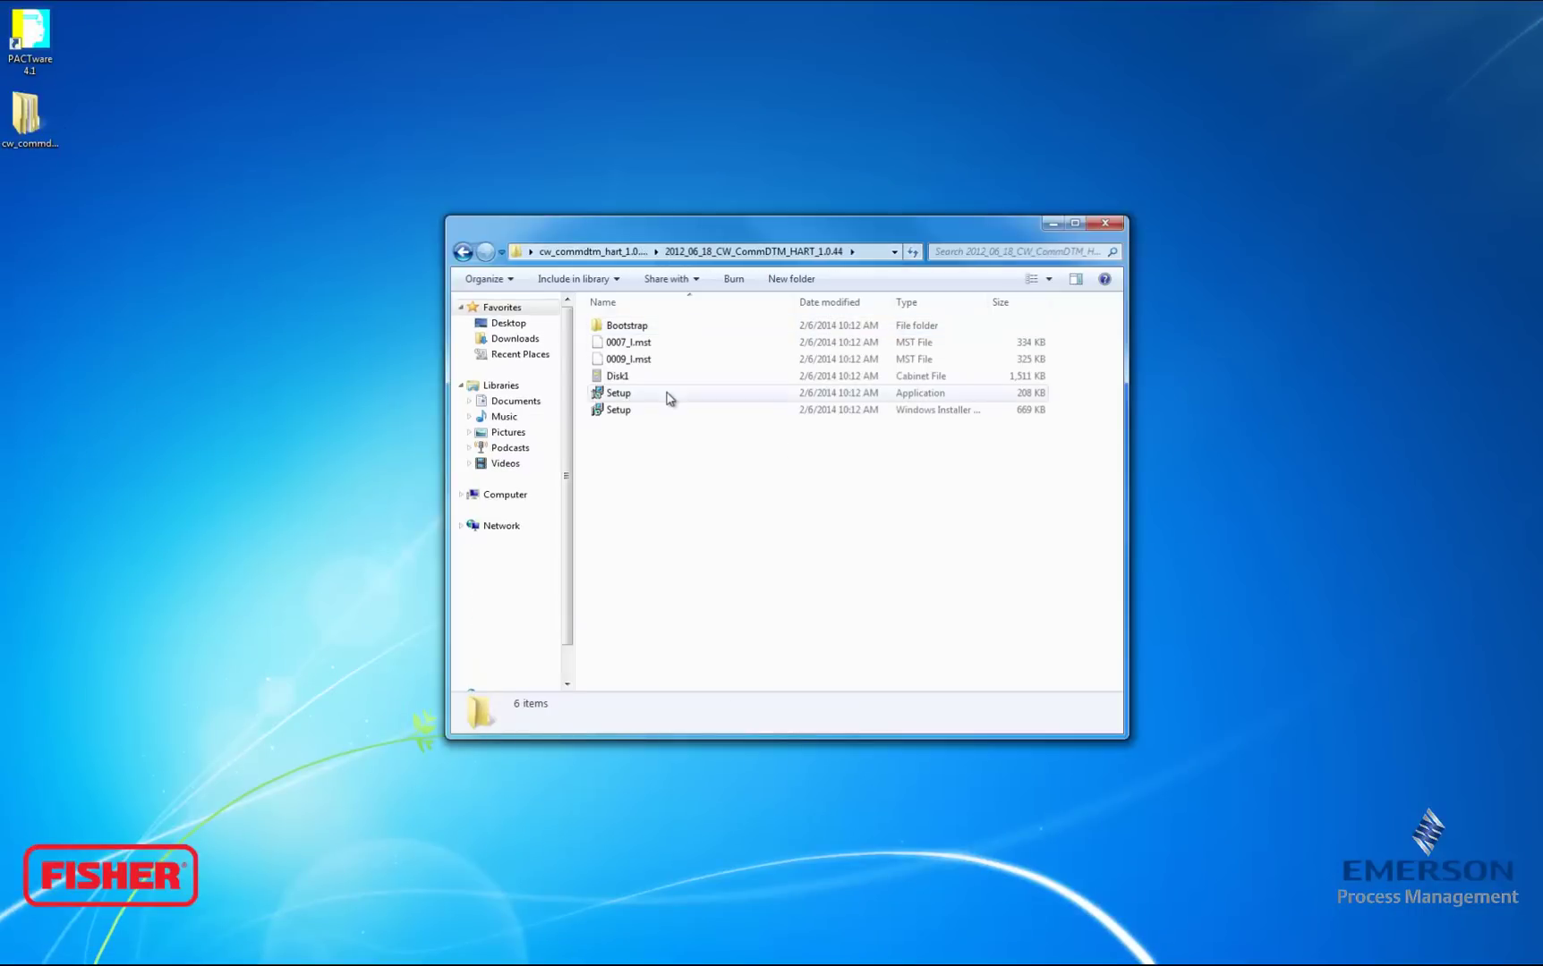
pyautogui.click(668, 397)
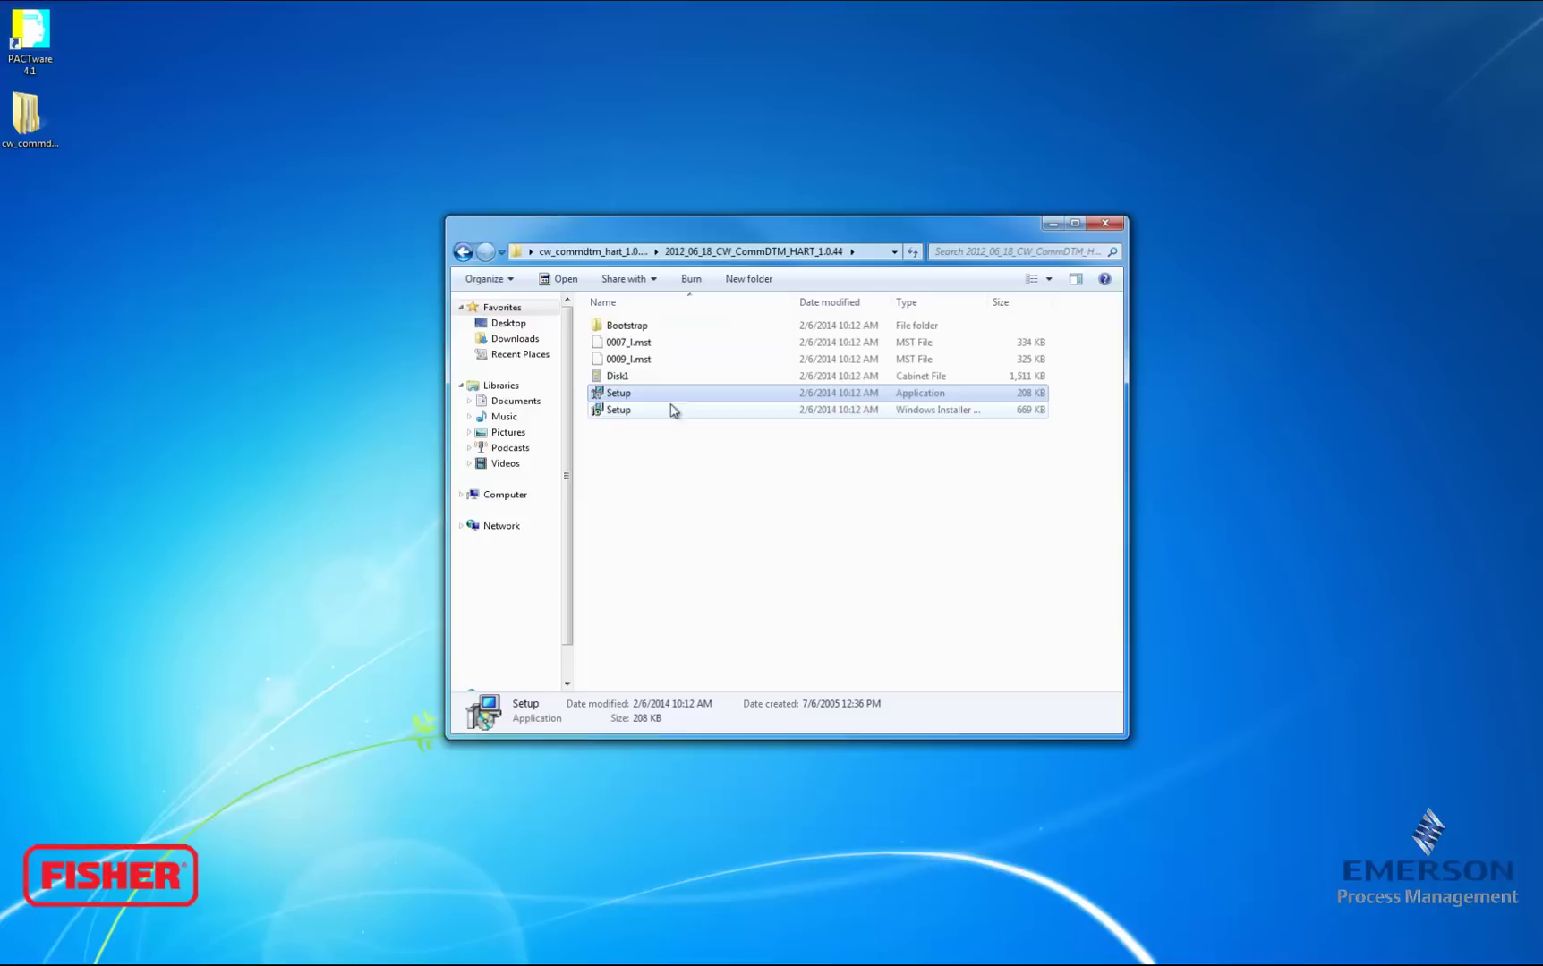
pyautogui.doubleClick(673, 395)
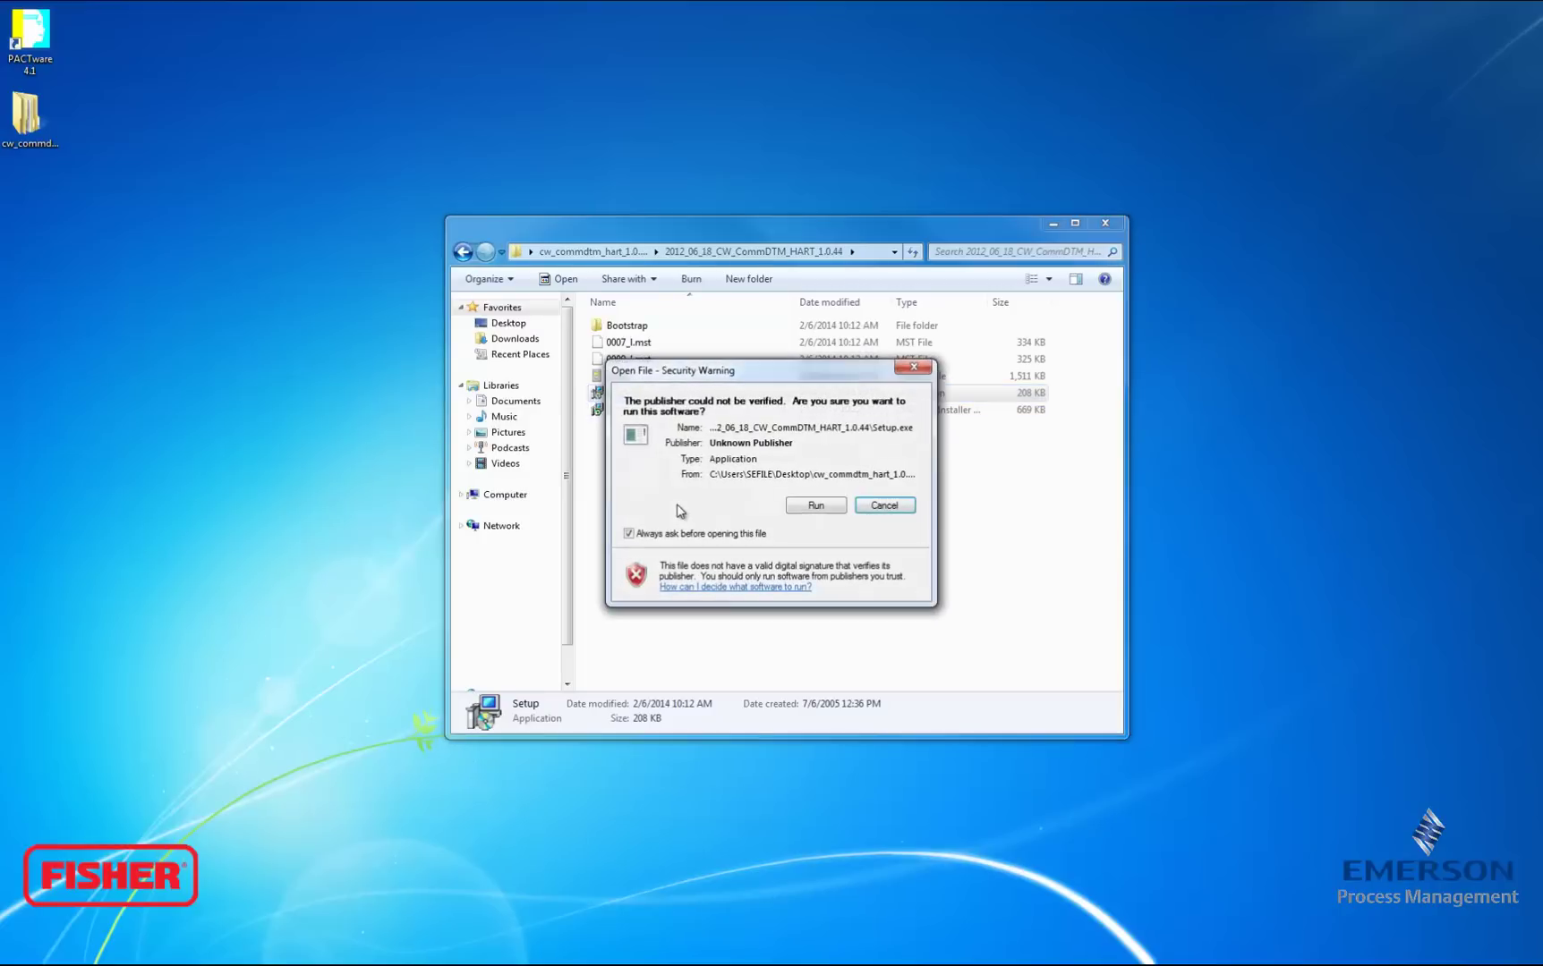
pyautogui.click(830, 509)
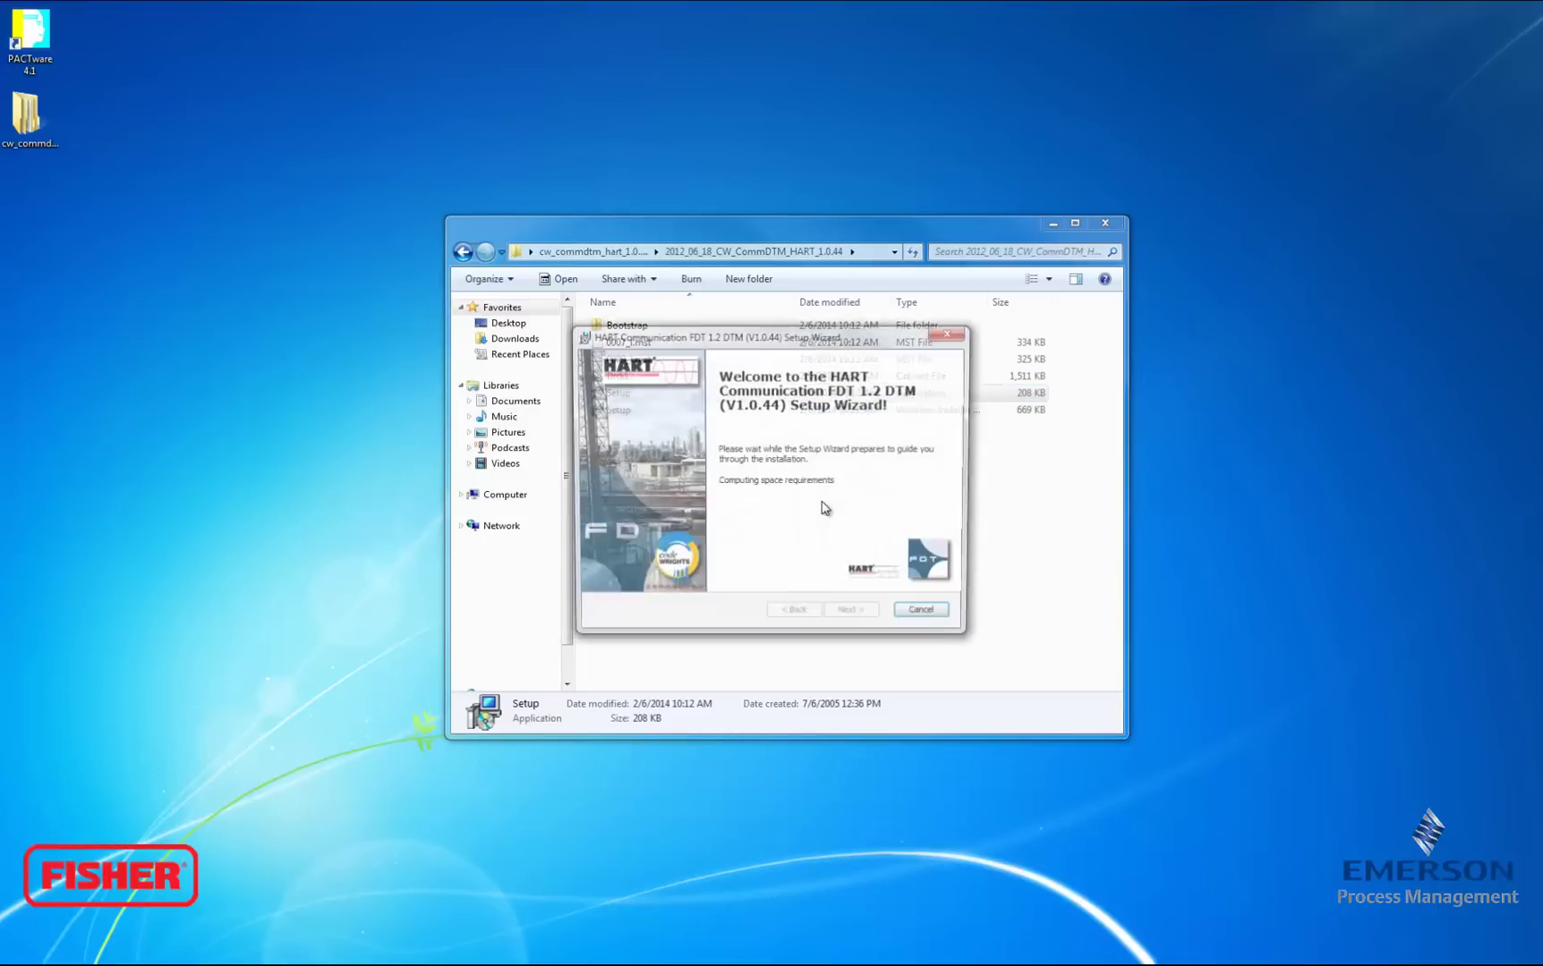
# - Accept the licence and customer information, install the HART Communication DTM, and finish
pyautogui.click(853, 617)
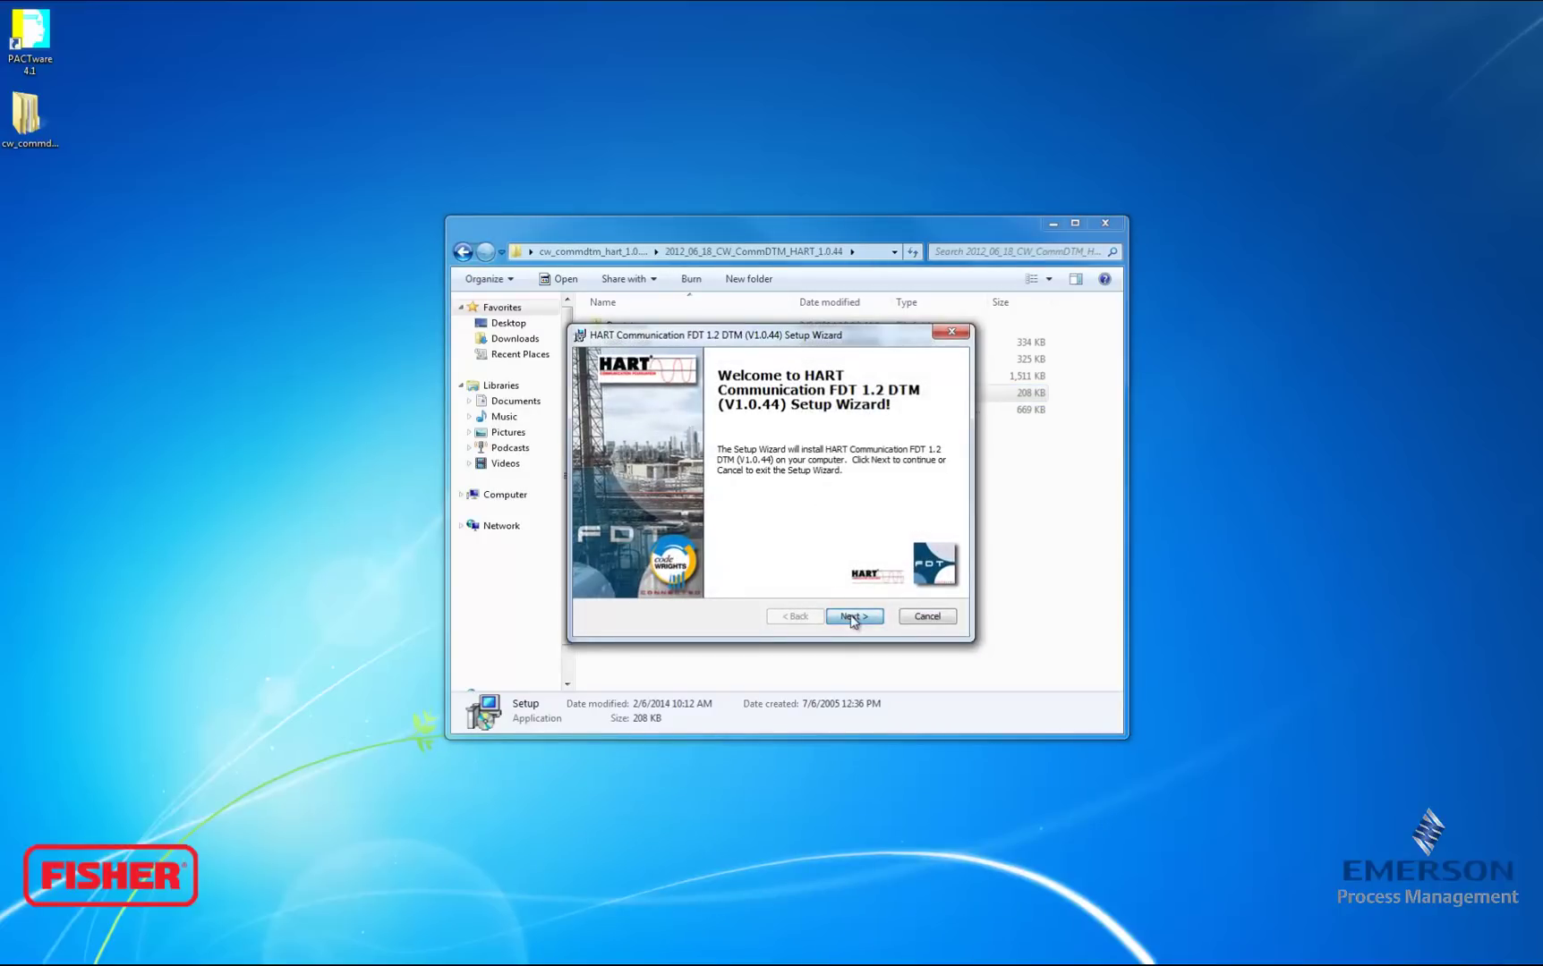
pyautogui.click(717, 558)
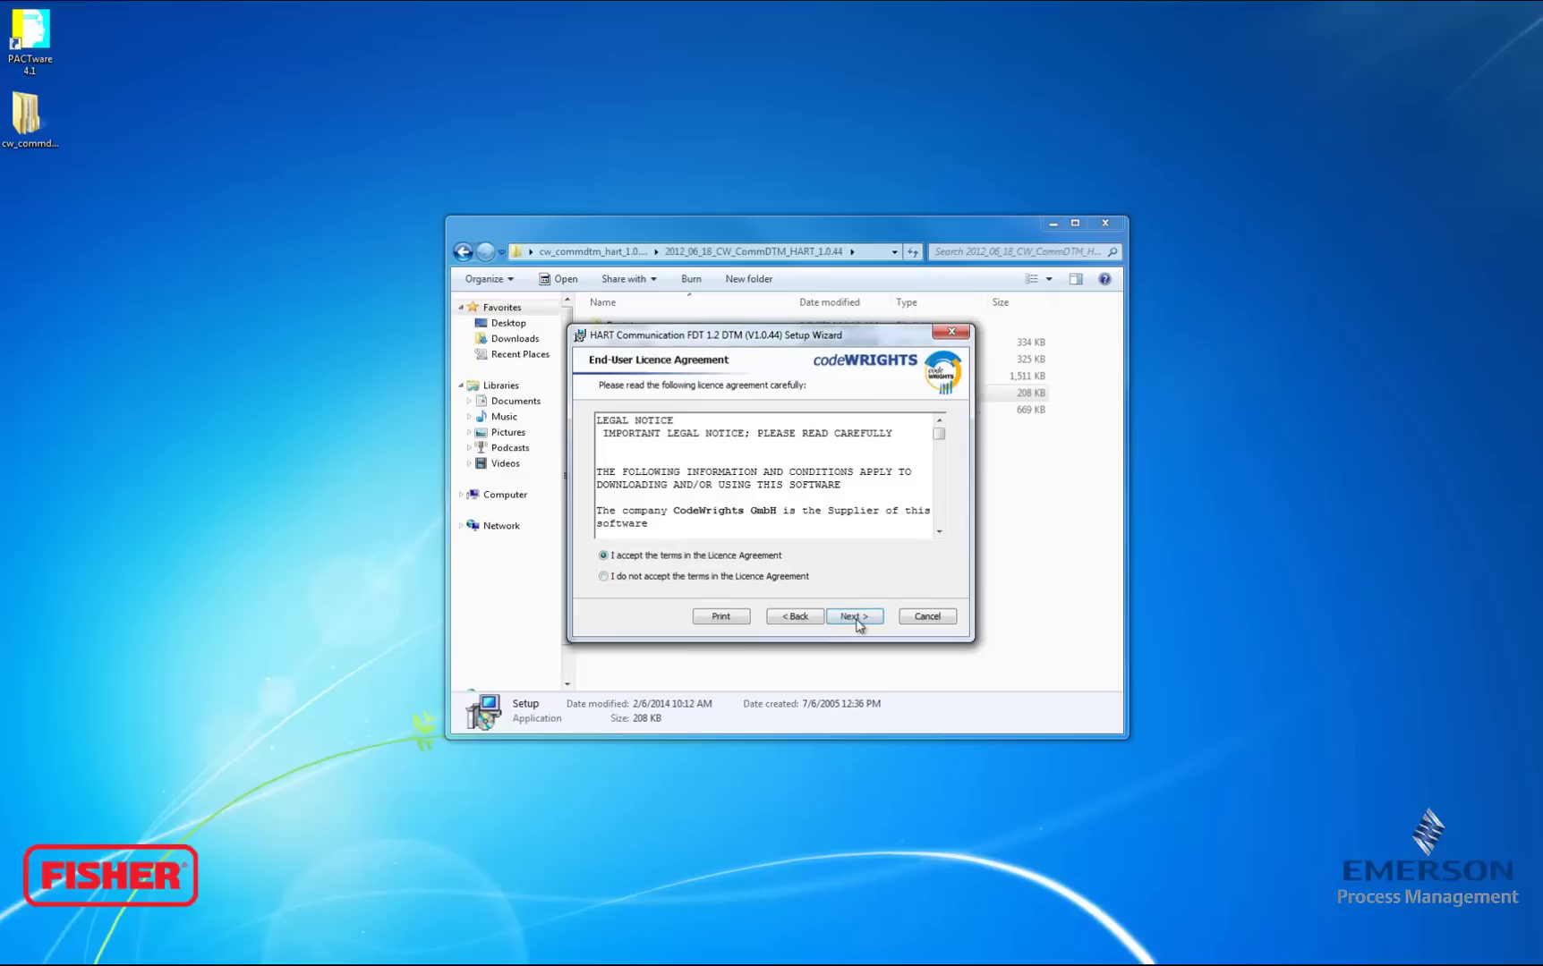
pyautogui.click(855, 617)
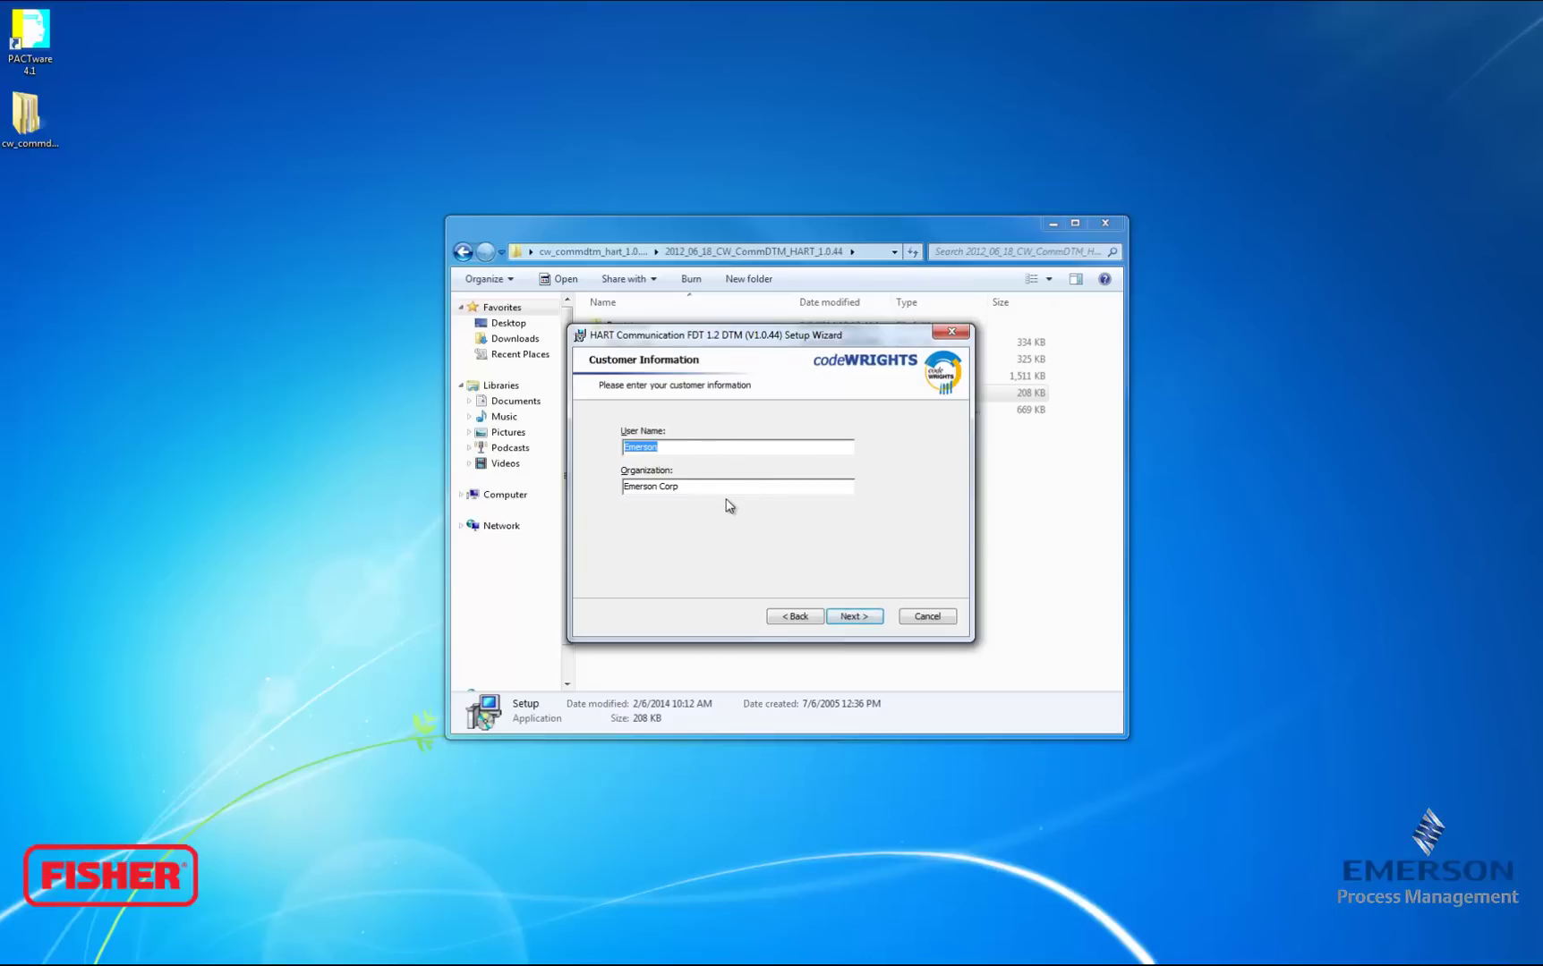
pyautogui.click(866, 624)
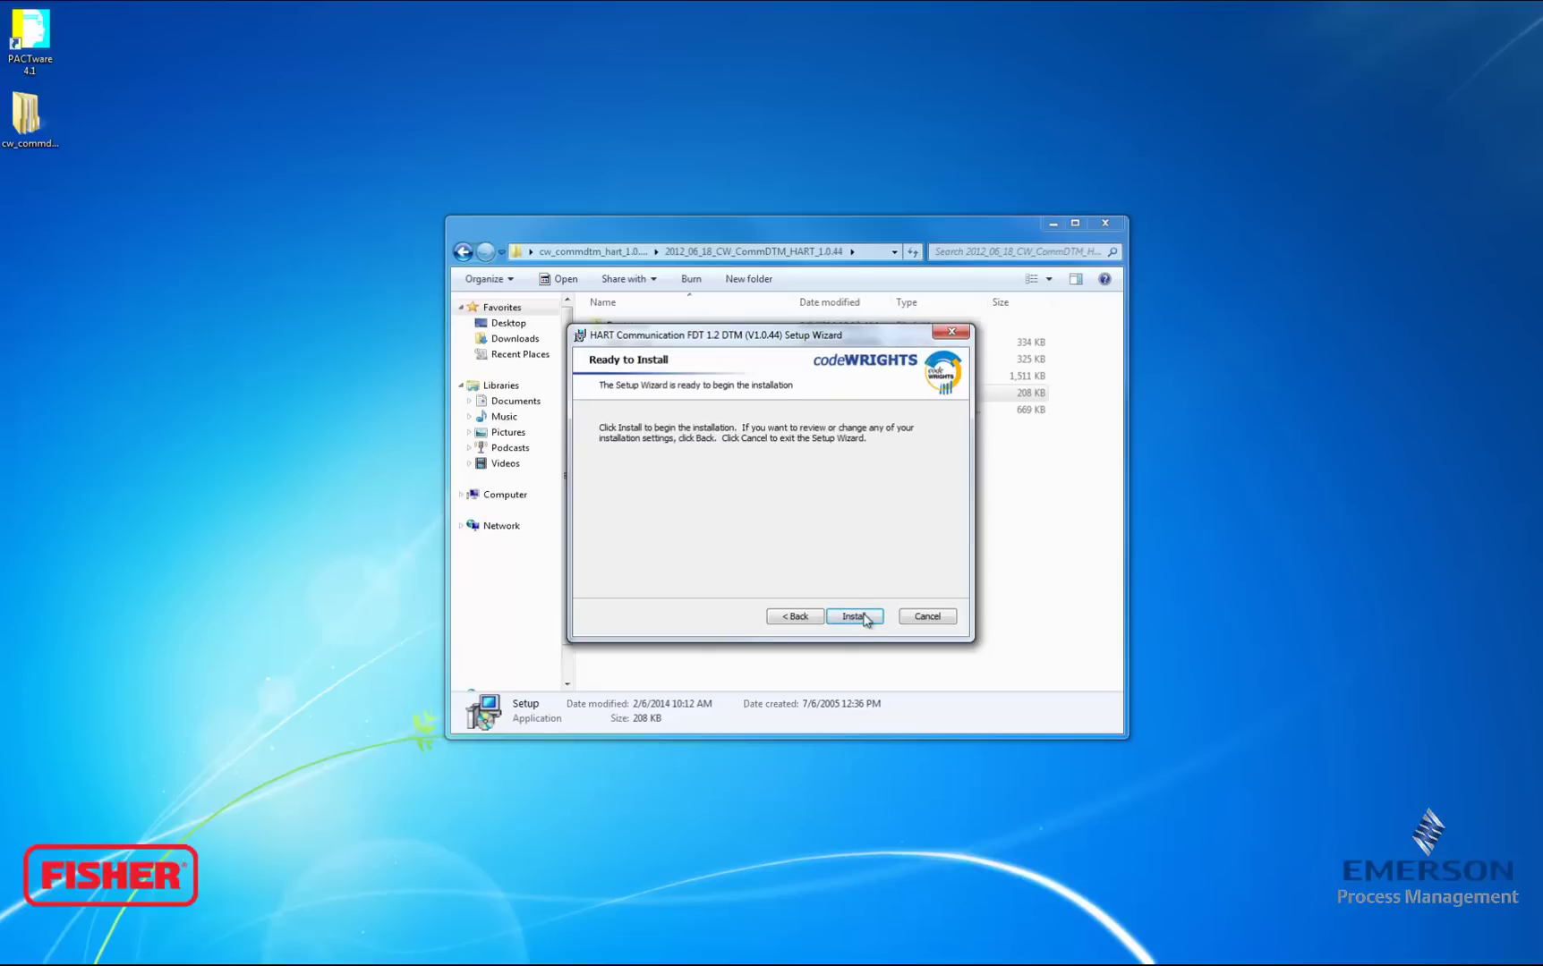
pyautogui.click(855, 618)
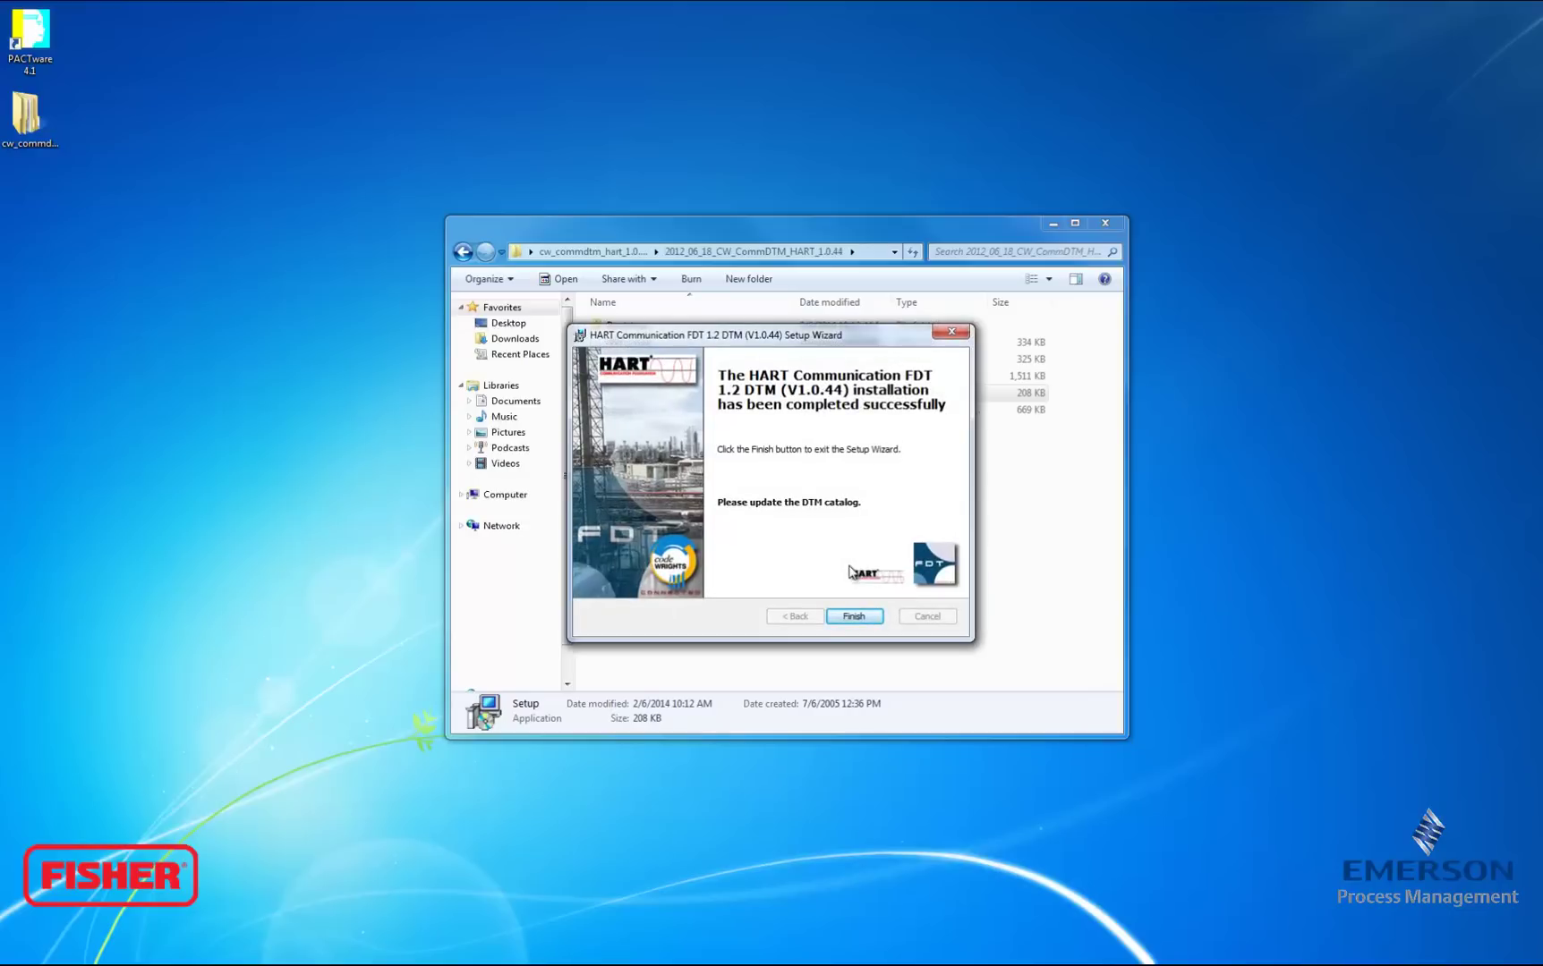
pyautogui.click(853, 616)
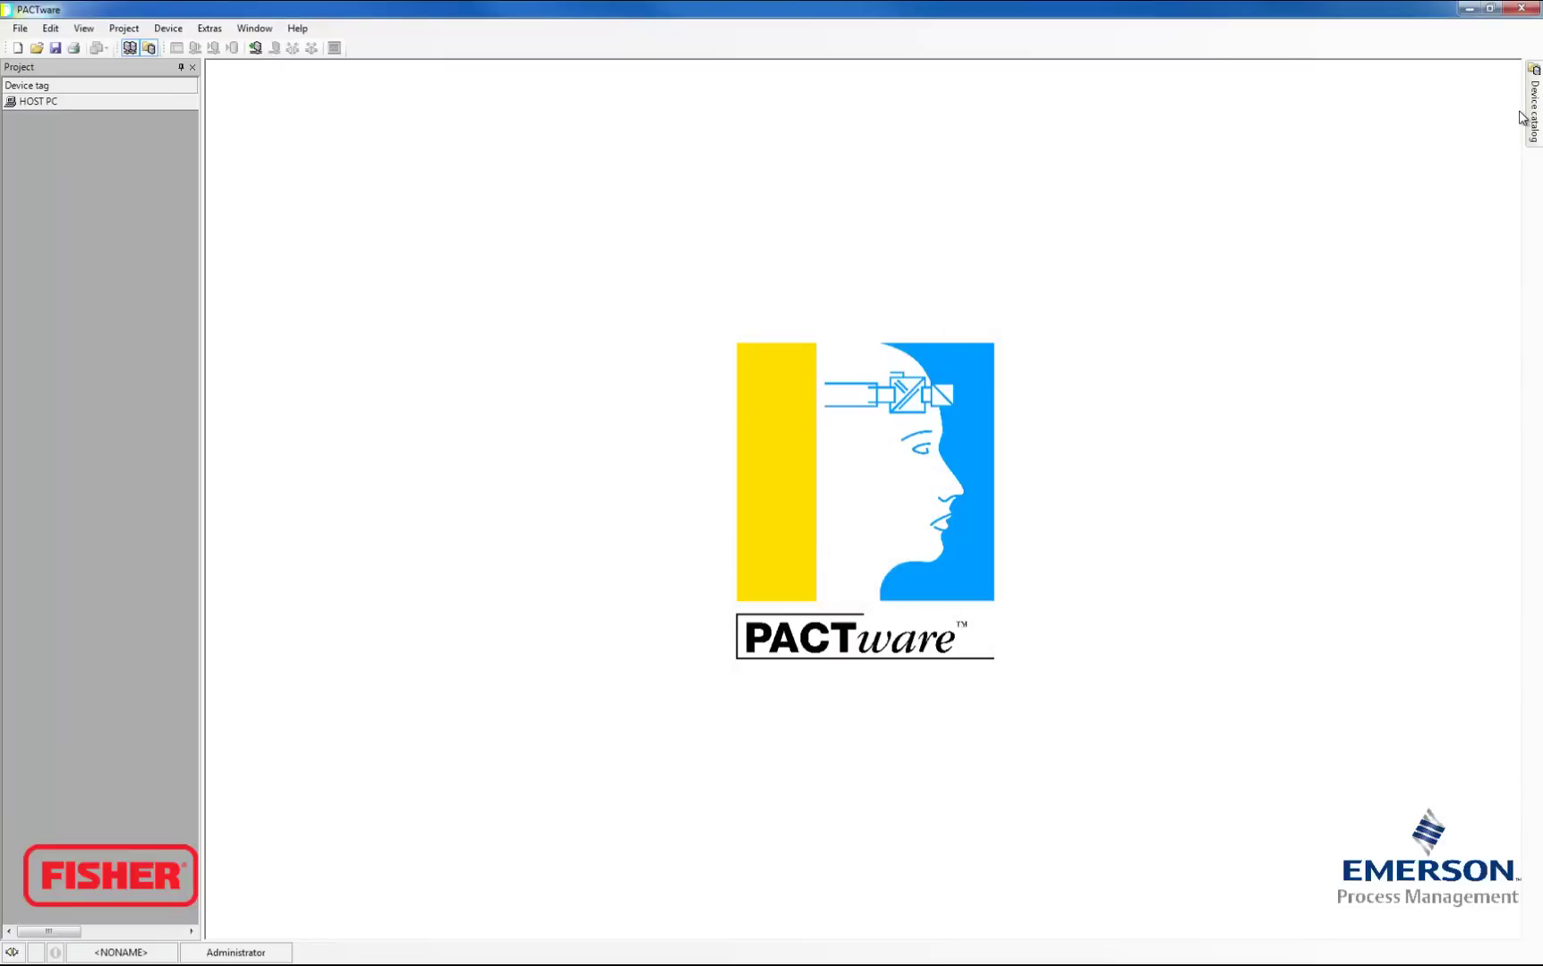
# - Rebuild PACTware's device catalog and reopen it to show CodeWrights' HART Communication
pyautogui.click(1531, 109)
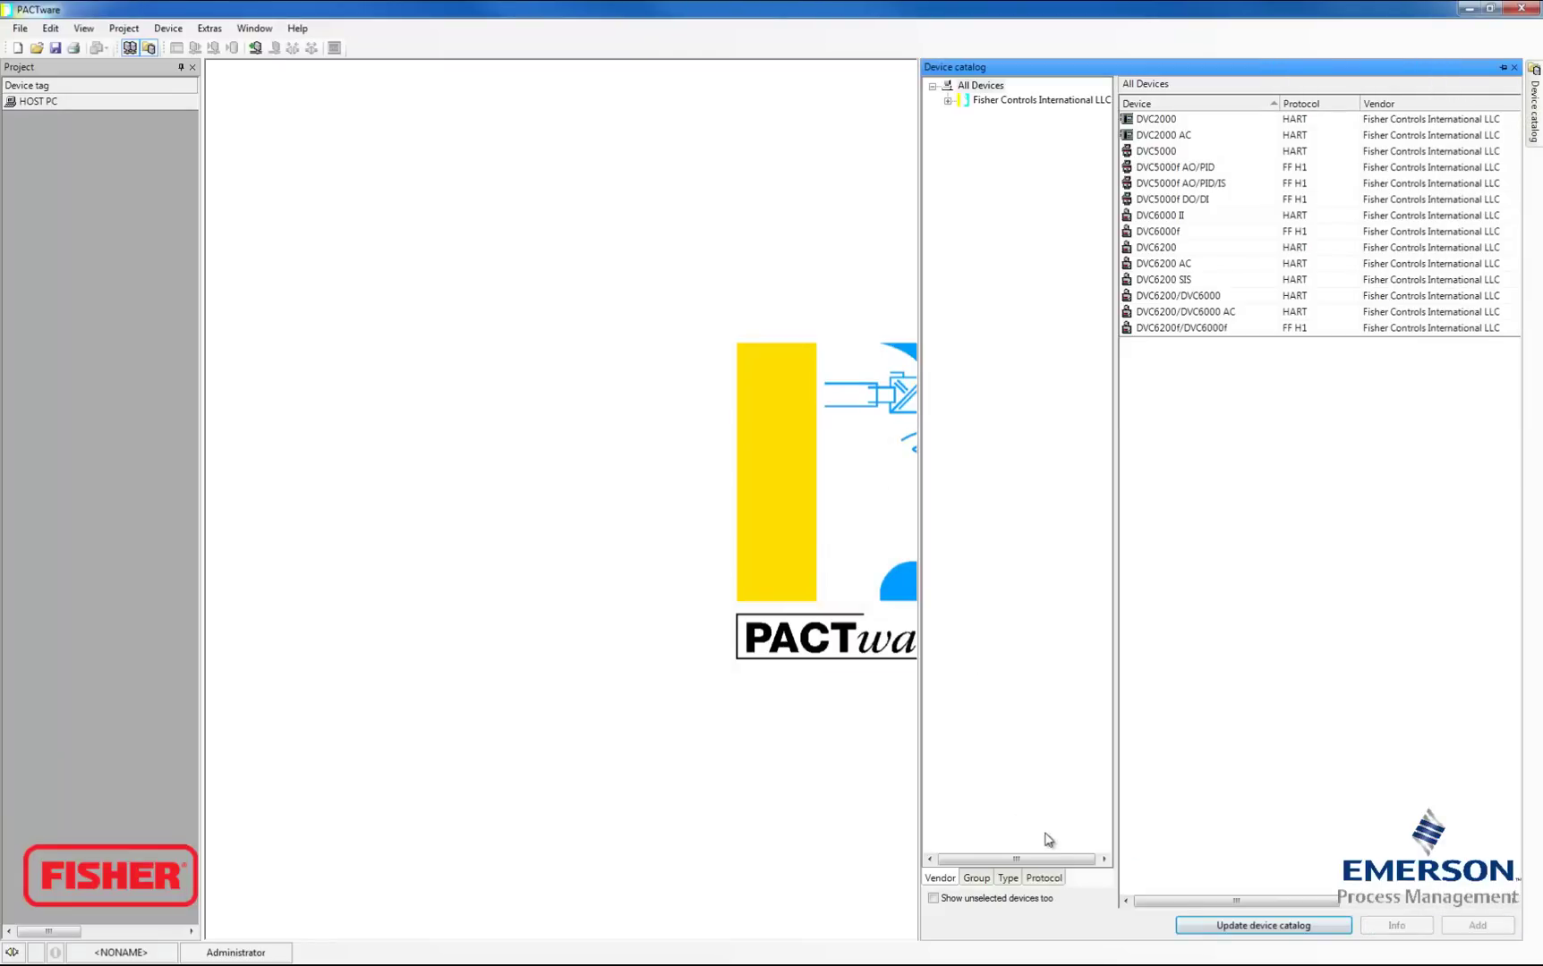
pyautogui.click(1240, 930)
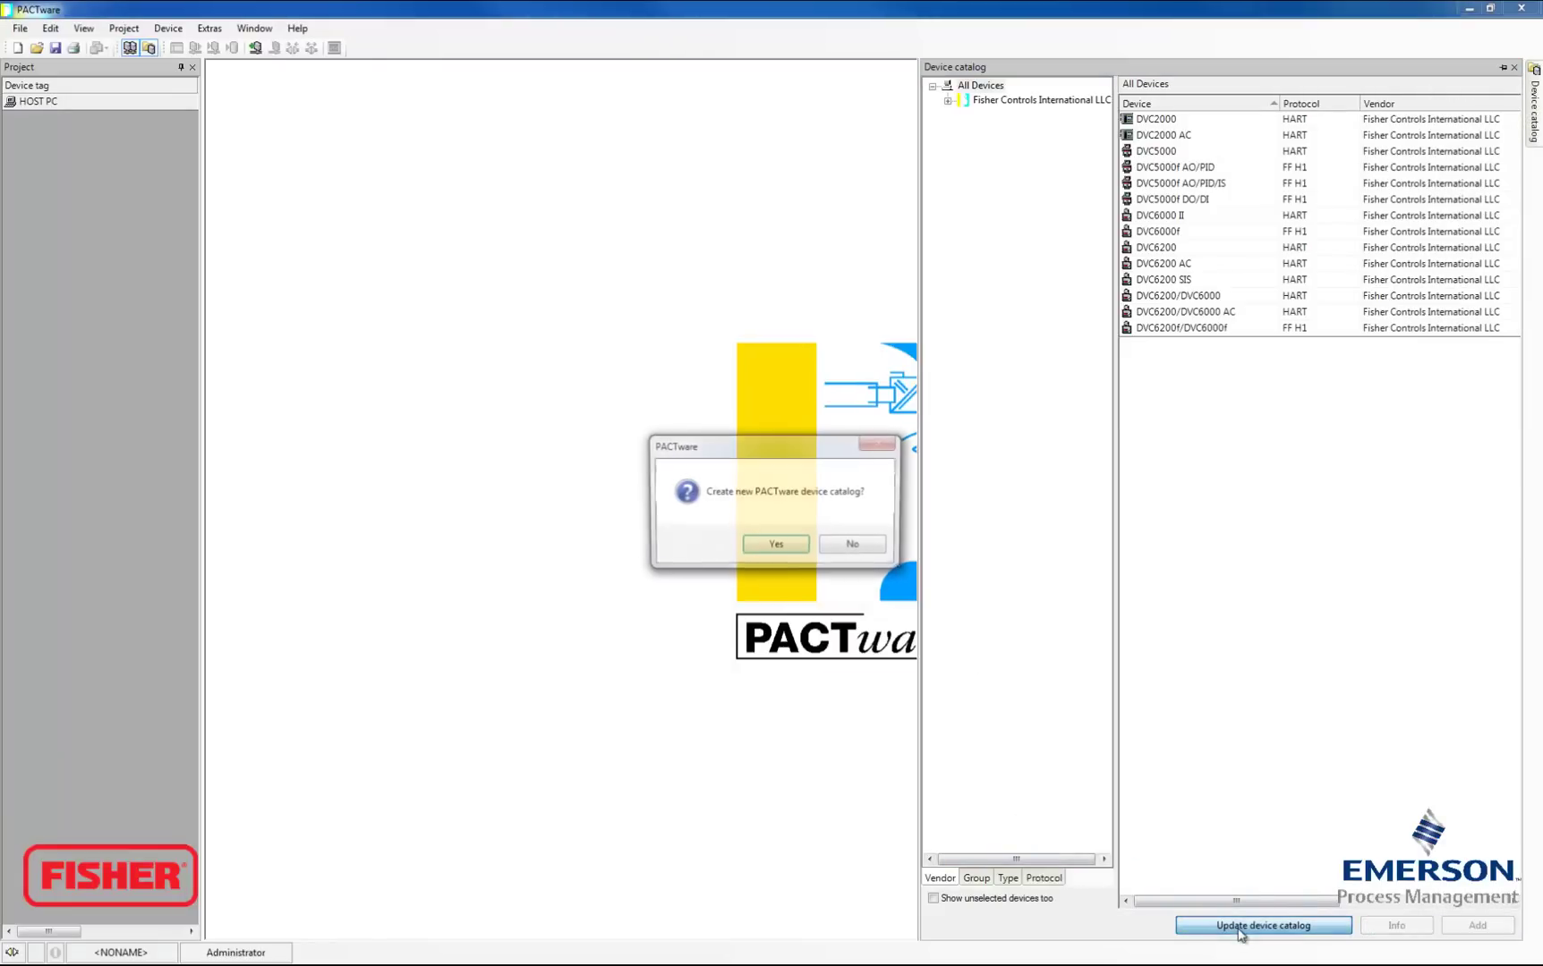
pyautogui.click(757, 548)
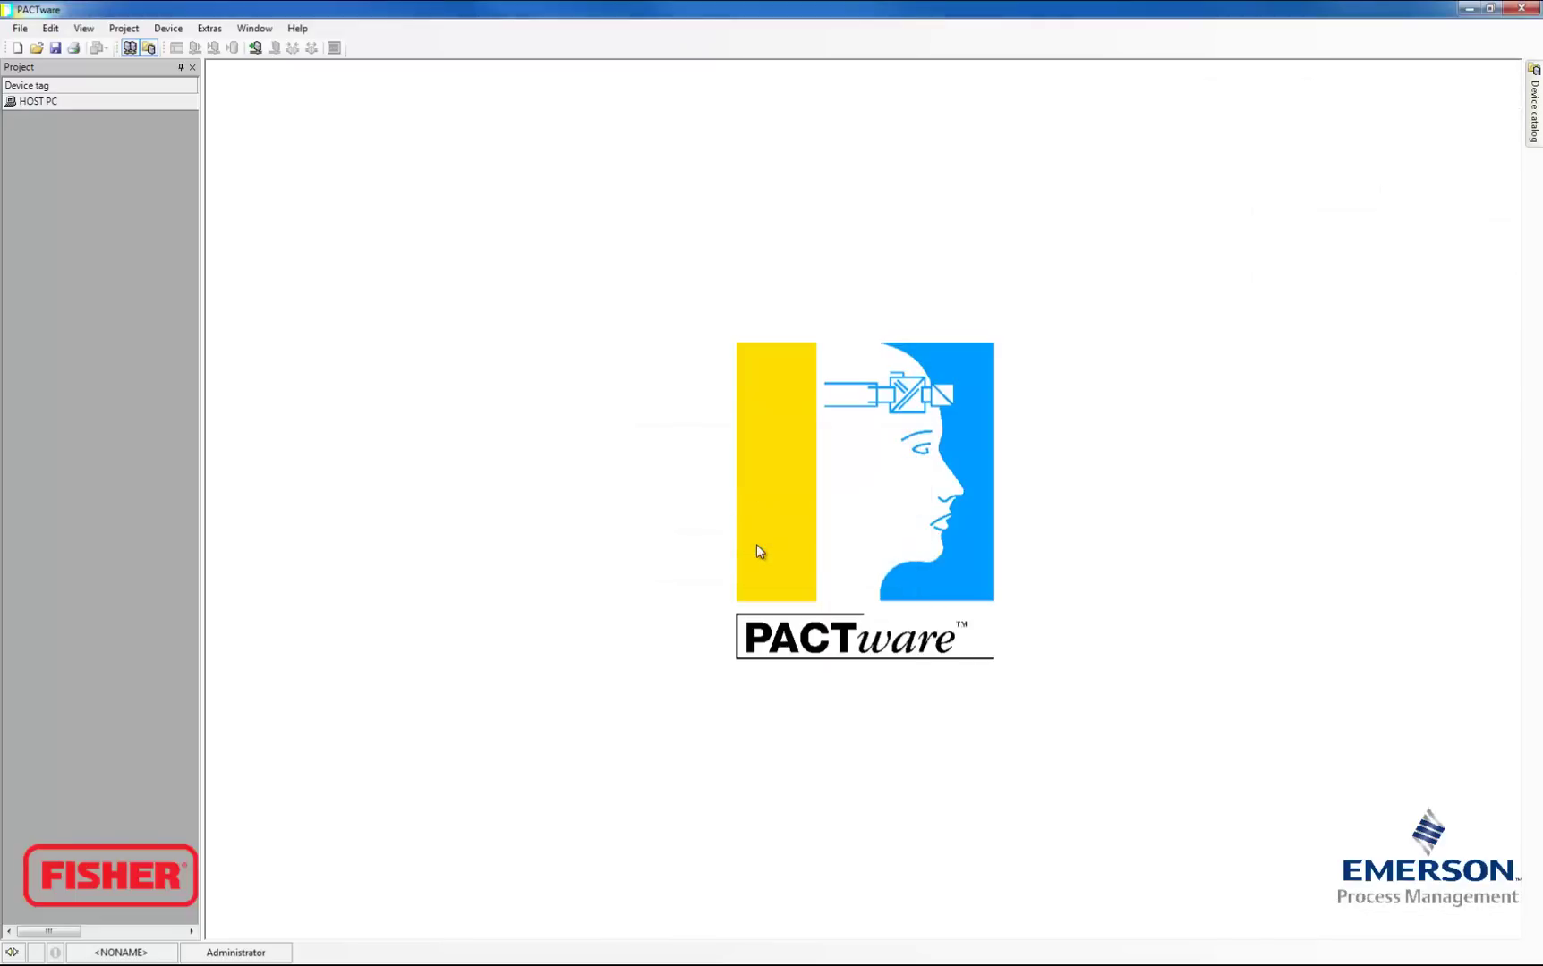
pyautogui.moveTo(1536, 115)
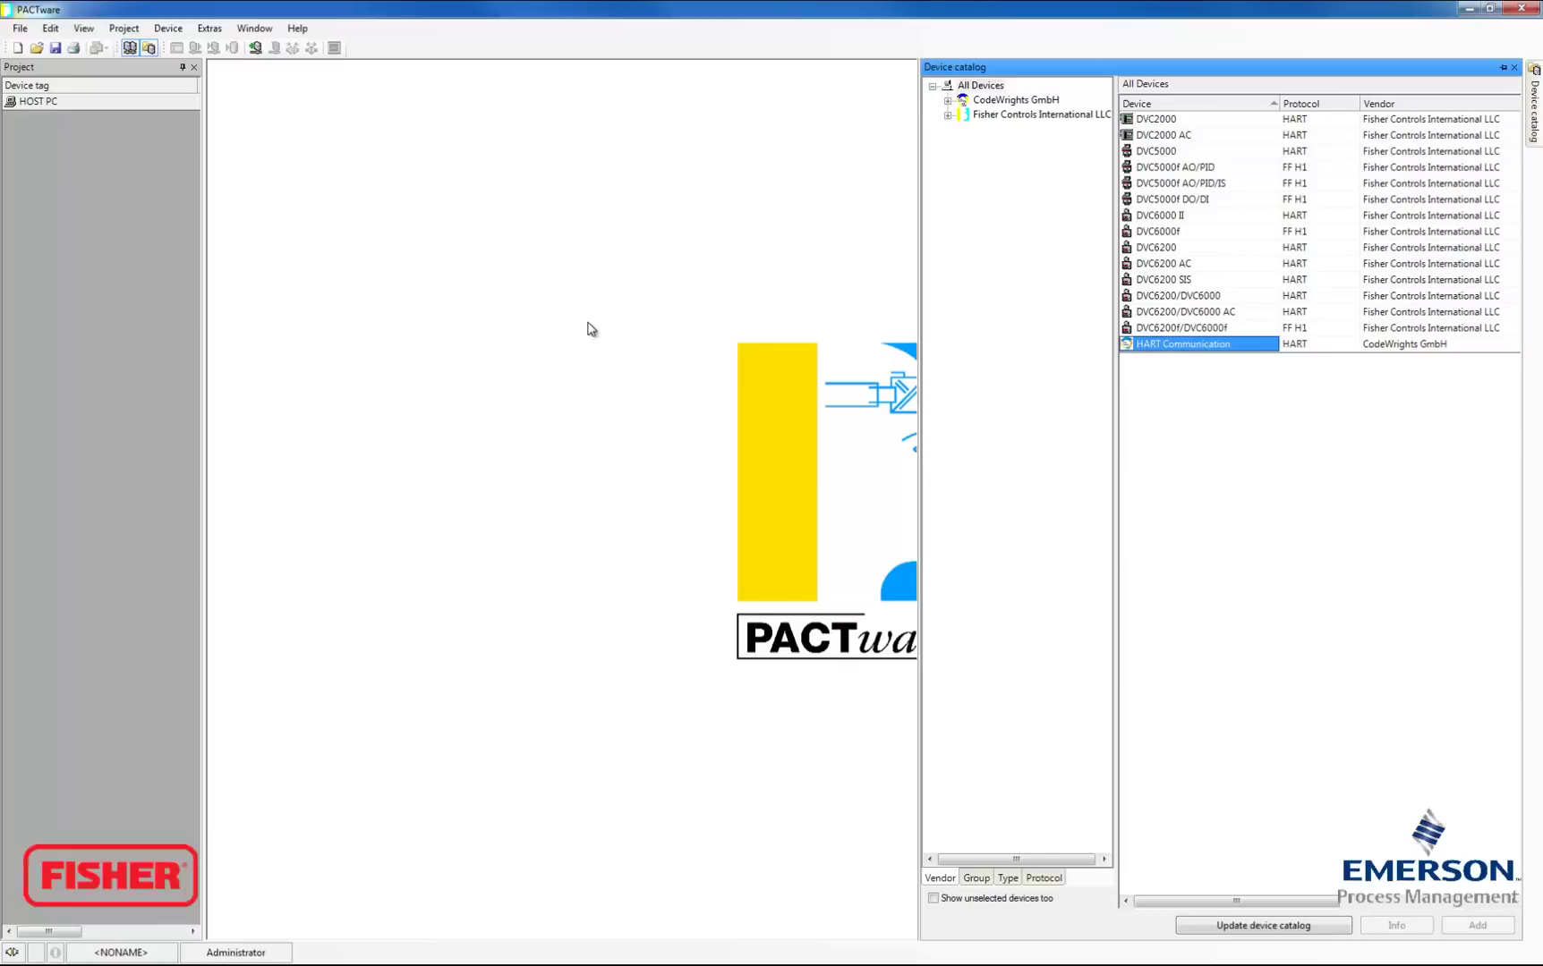
# - Add the HART Communication DTM to the project under HOST PC
pyautogui.click(170, 29)
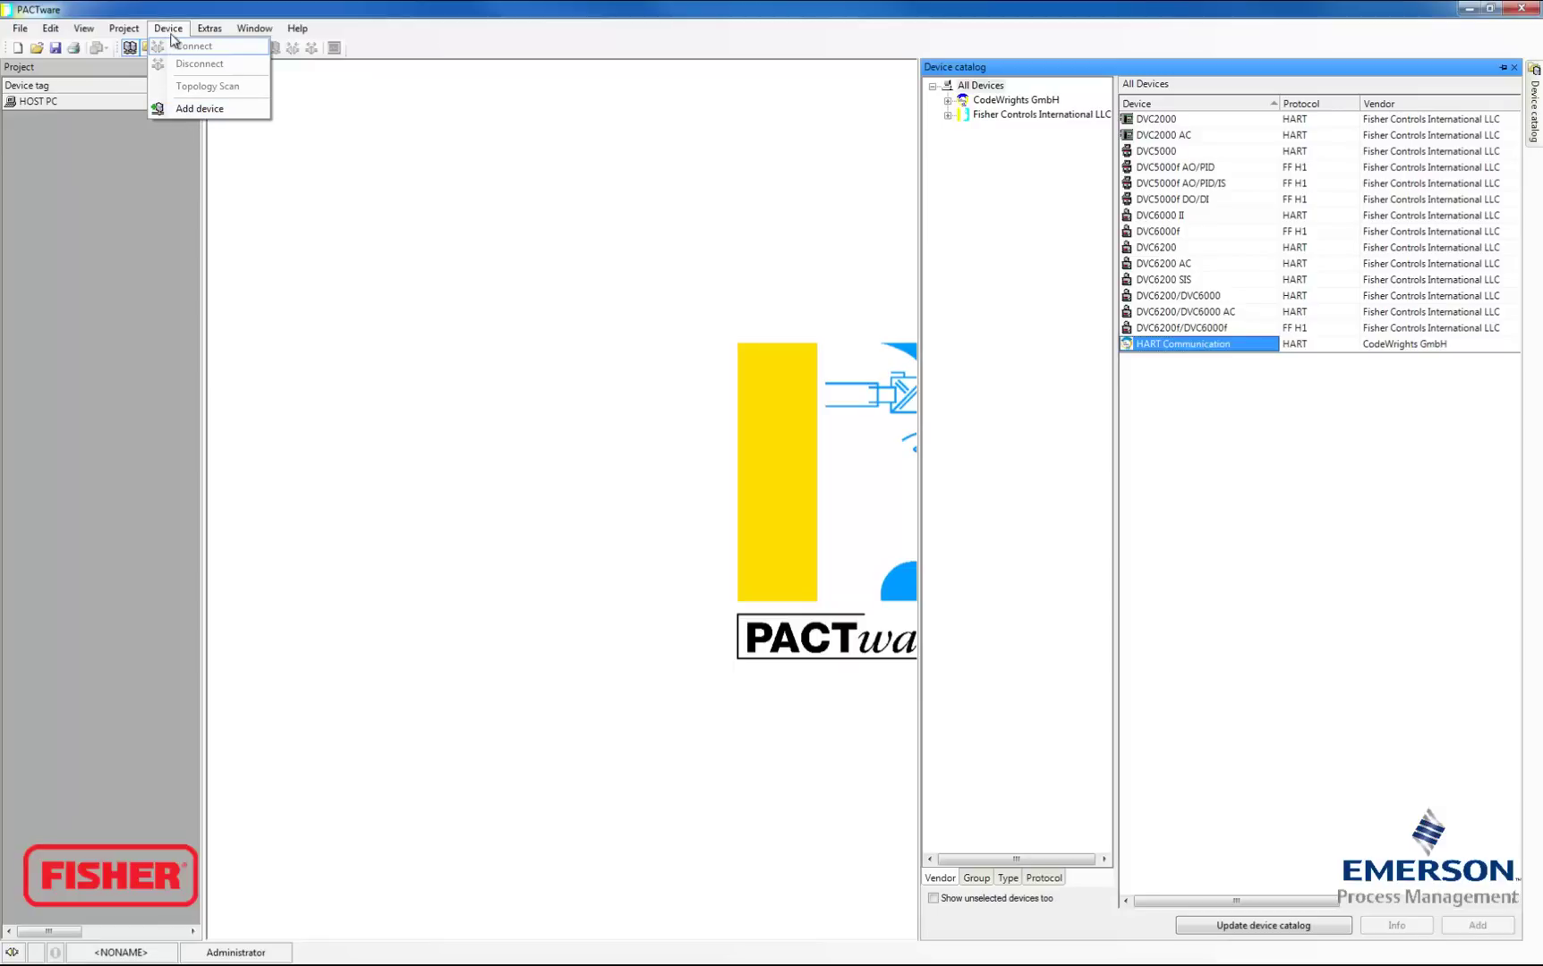
pyautogui.click(197, 109)
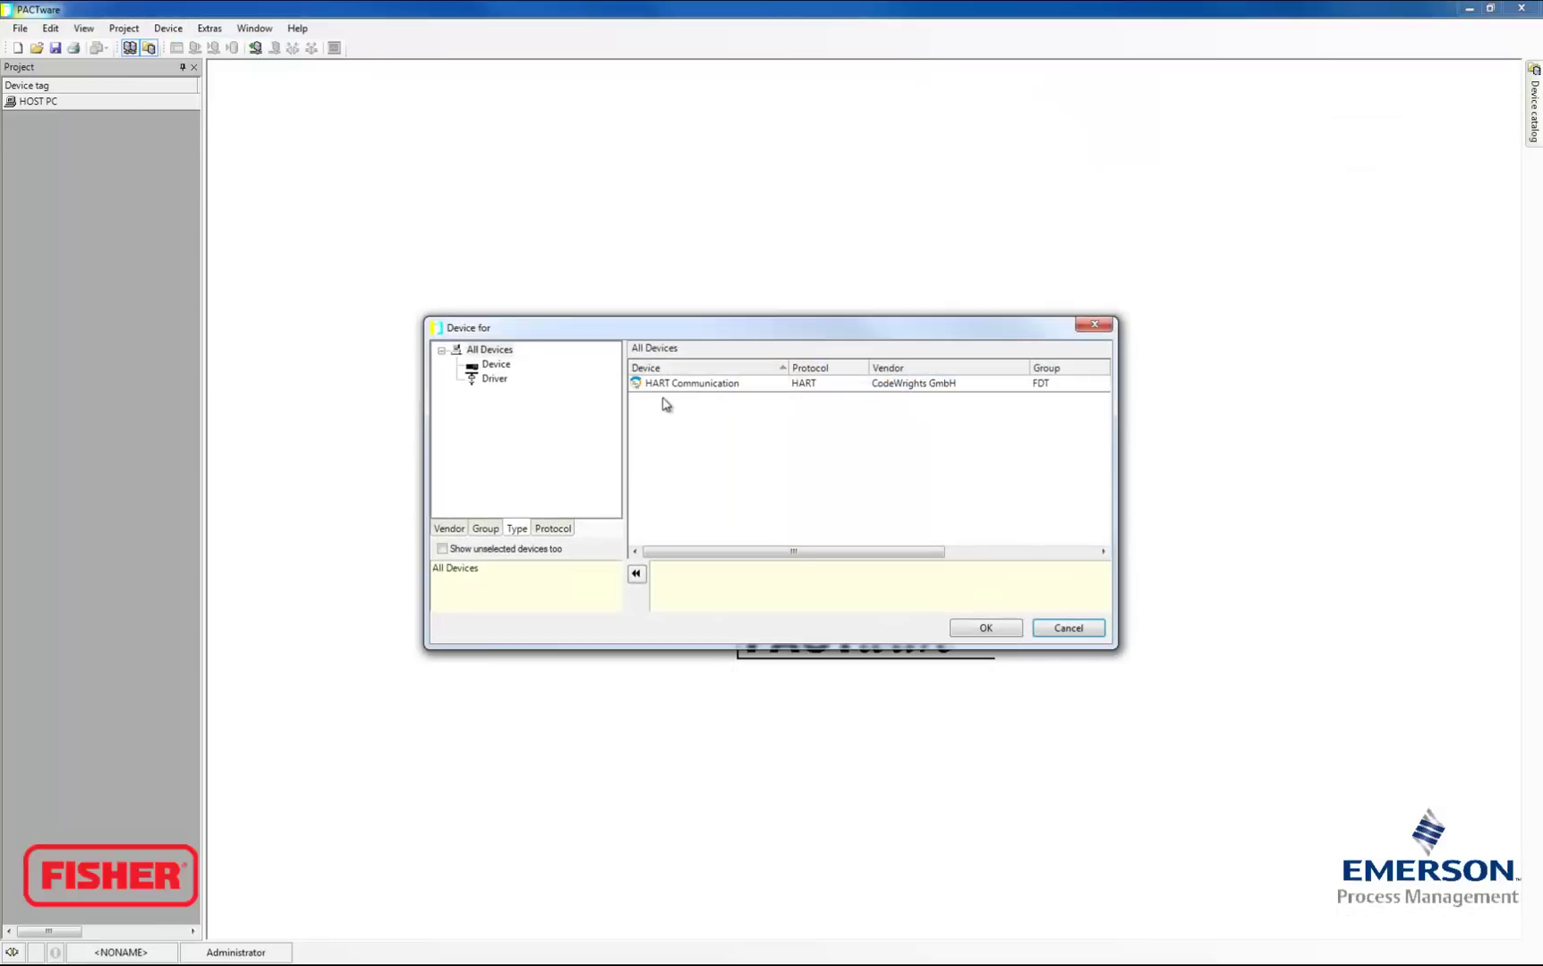
pyautogui.click(733, 386)
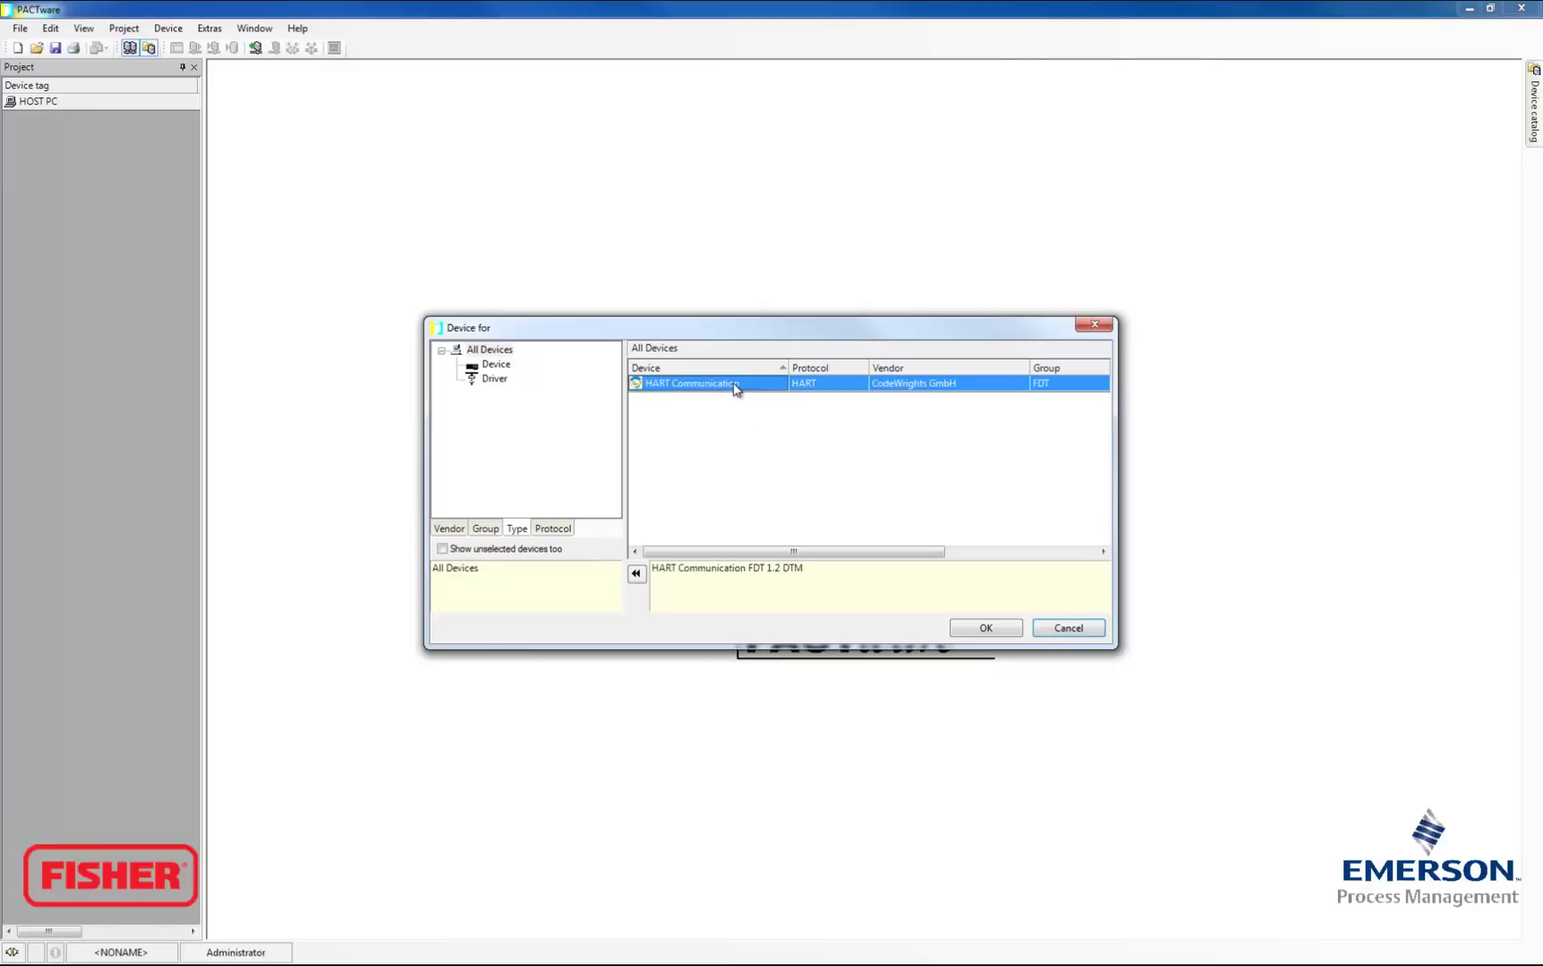
pyautogui.click(989, 628)
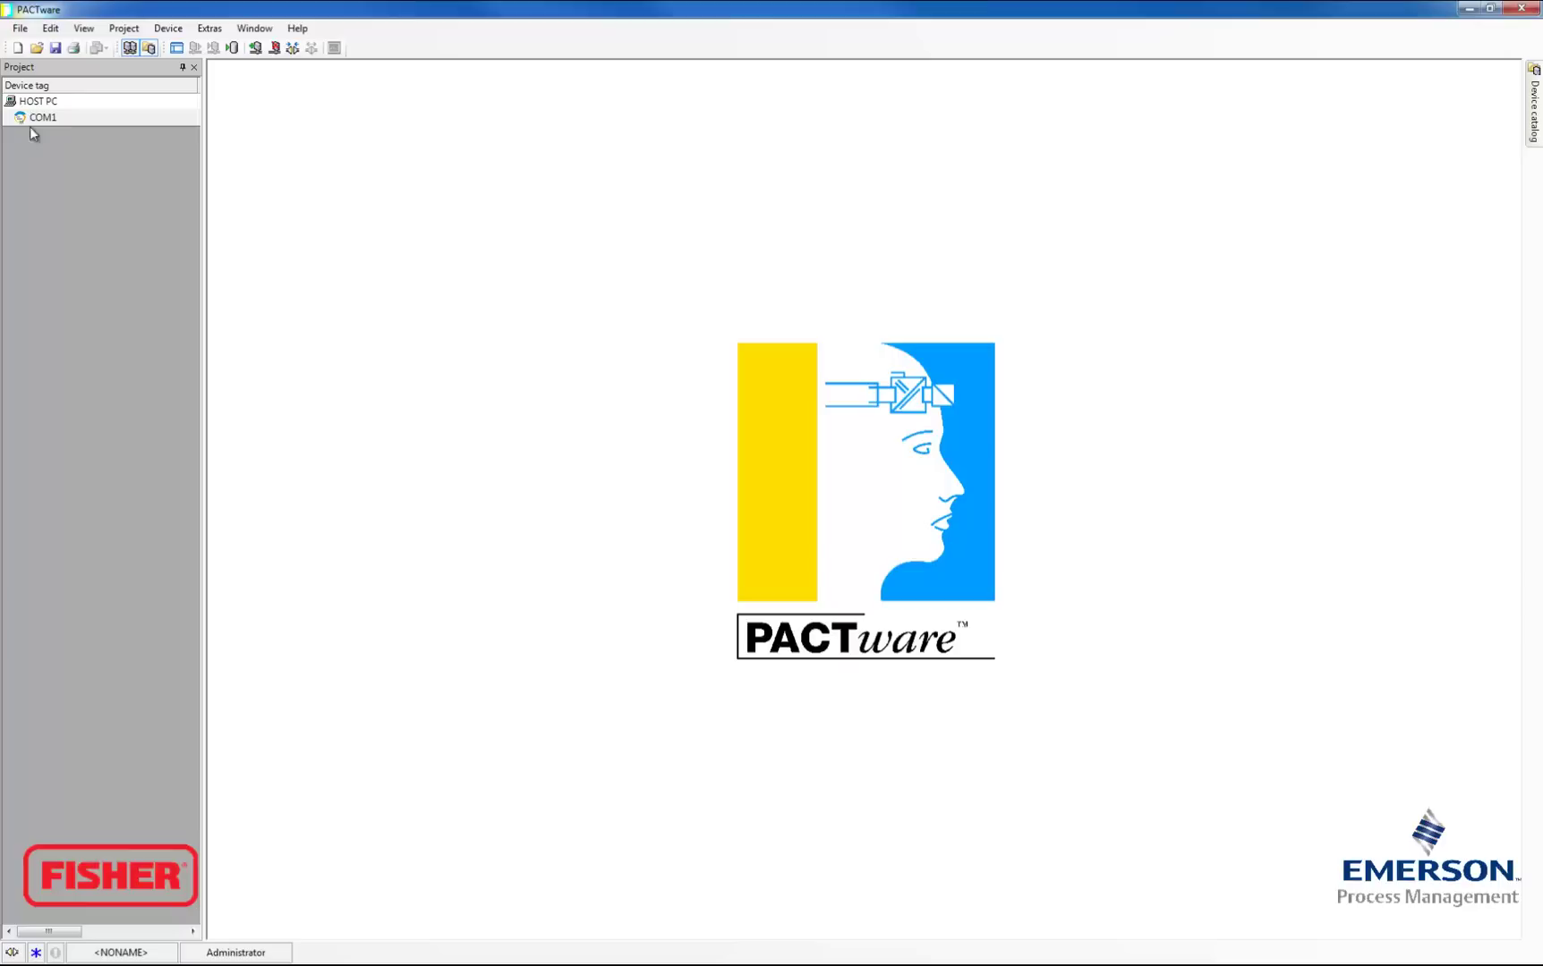
# - Add a DVC6200 positioner beneath the COM1 channel
pyautogui.click(78, 123)
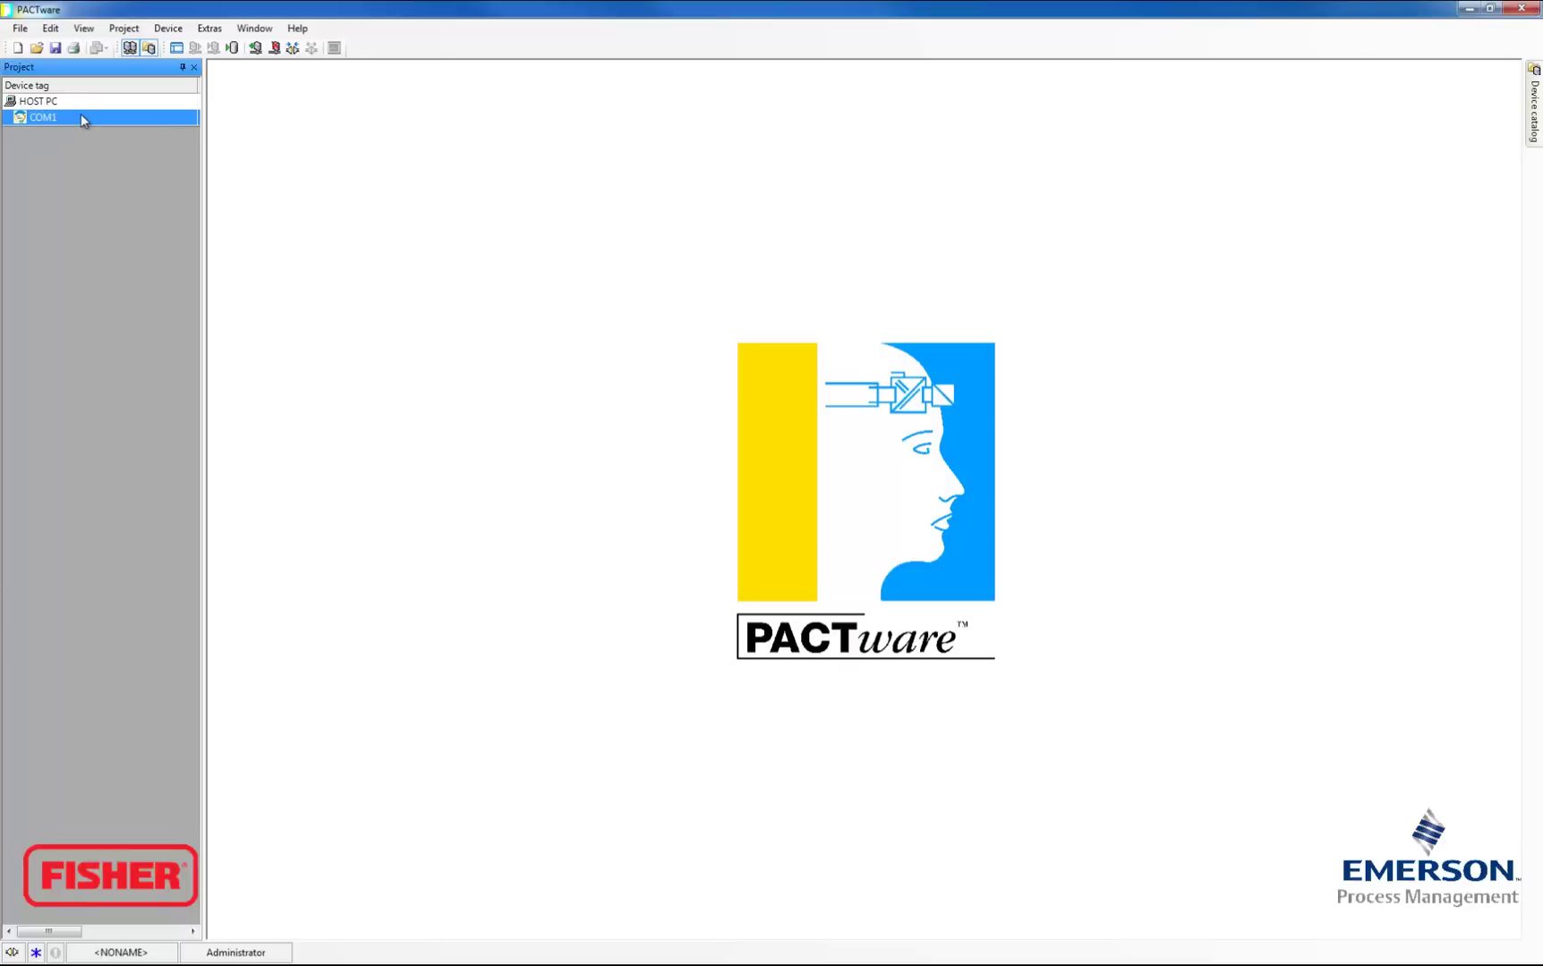
pyautogui.rightClick(83, 119)
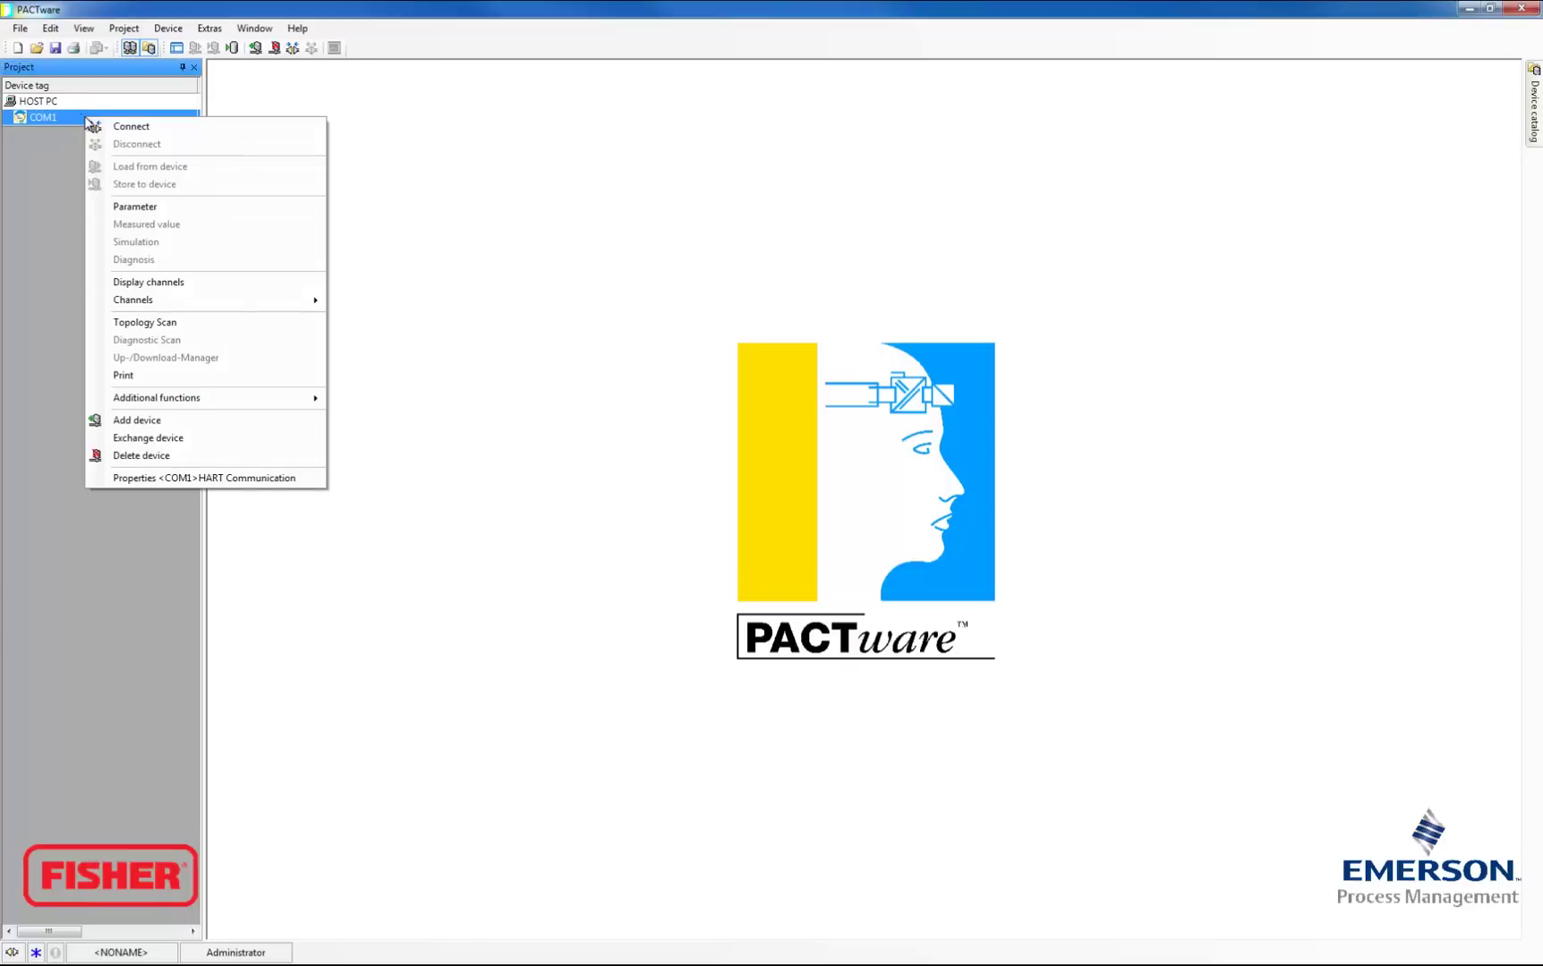
pyautogui.click(135, 419)
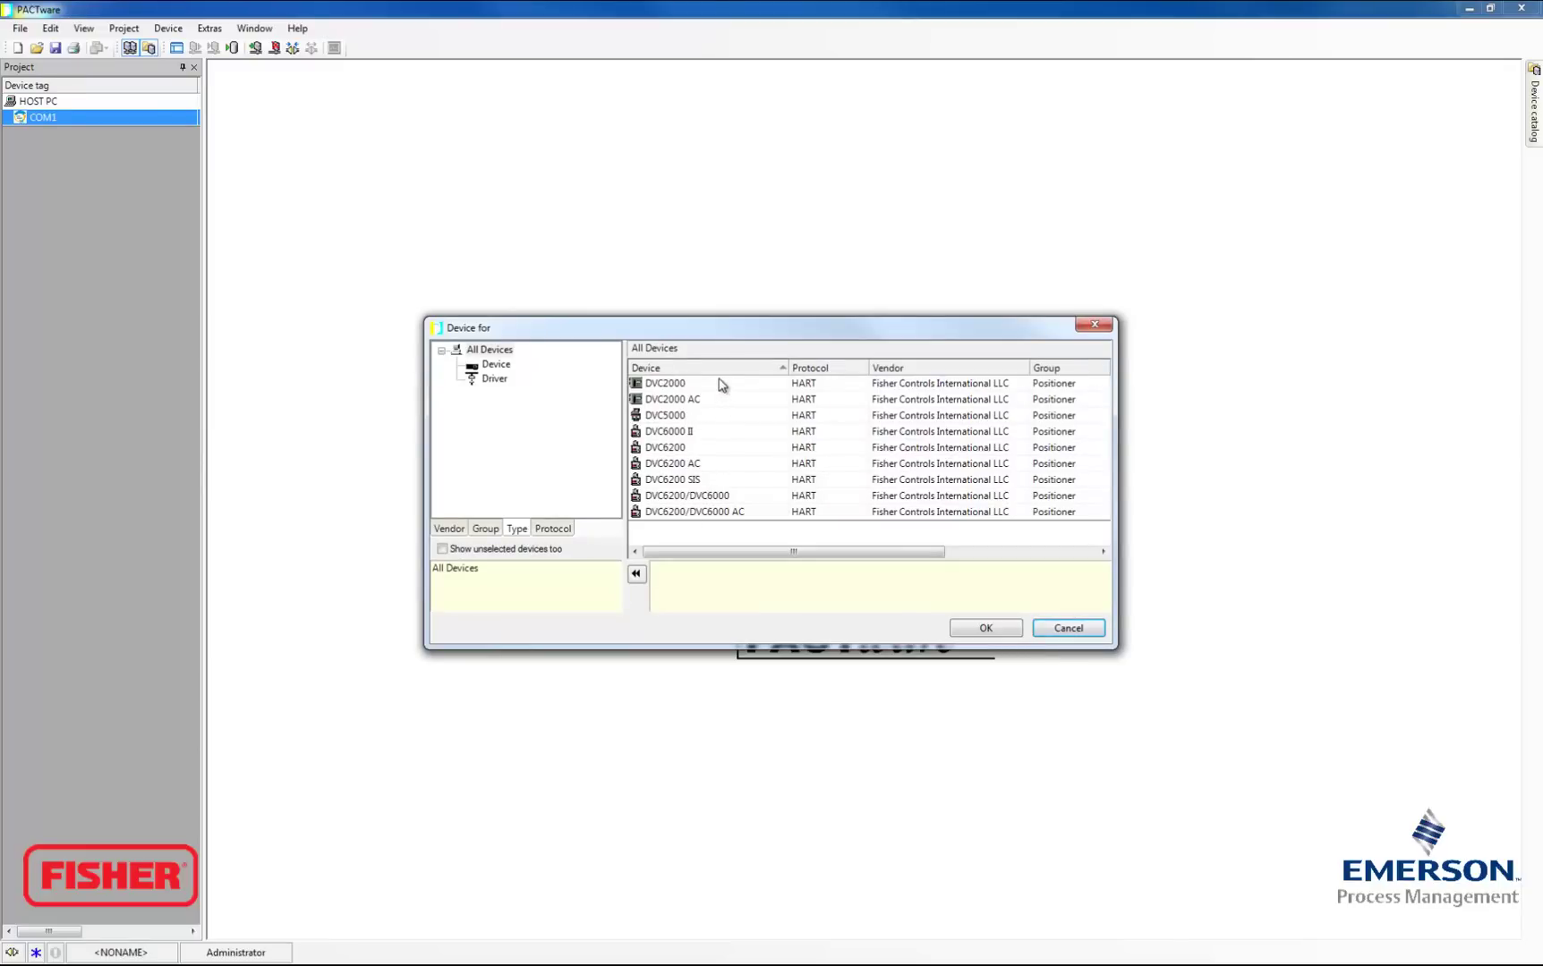
pyautogui.click(685, 450)
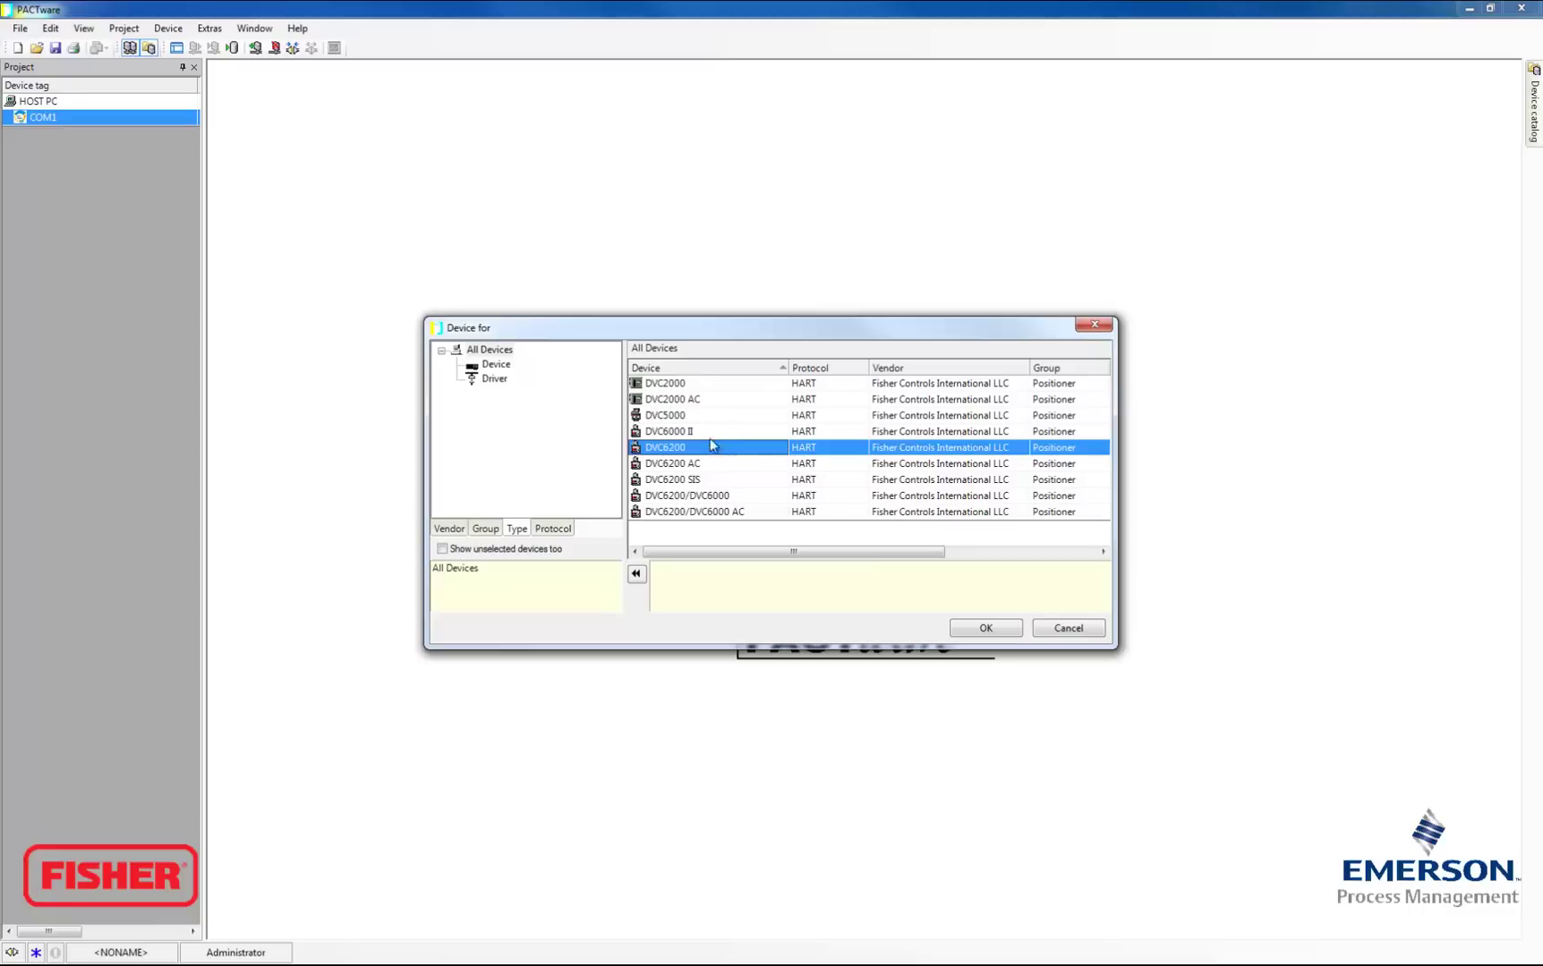
pyautogui.click(985, 628)
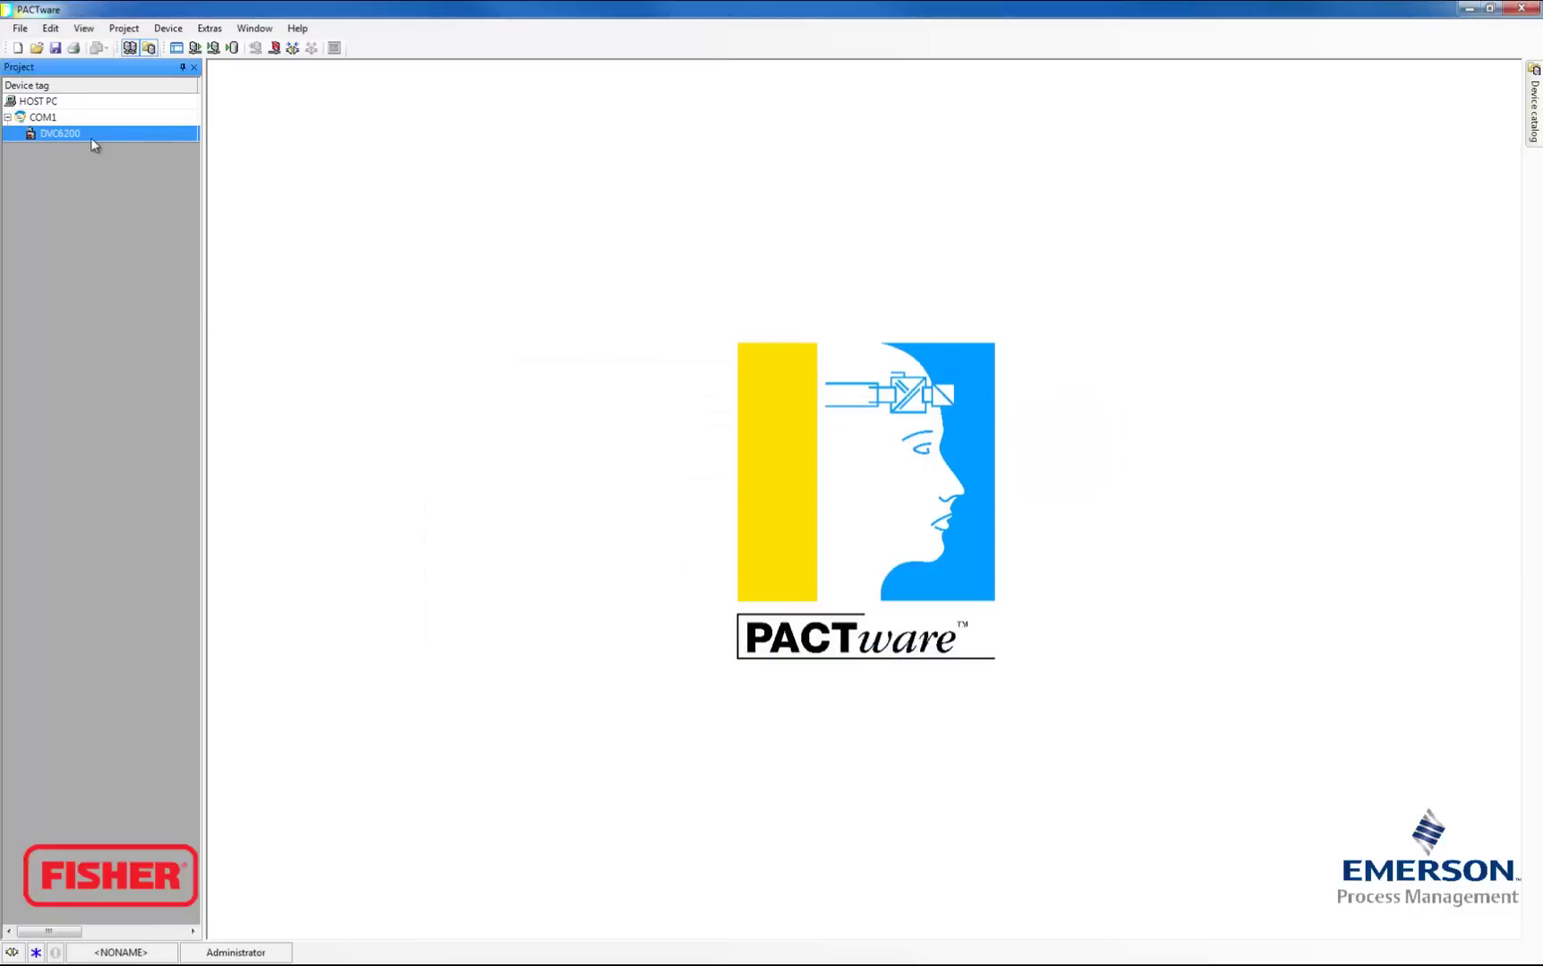
# - Connect the DVC6200 online and widen the Project panel to show its status columns
pyautogui.rightClick(99, 143)
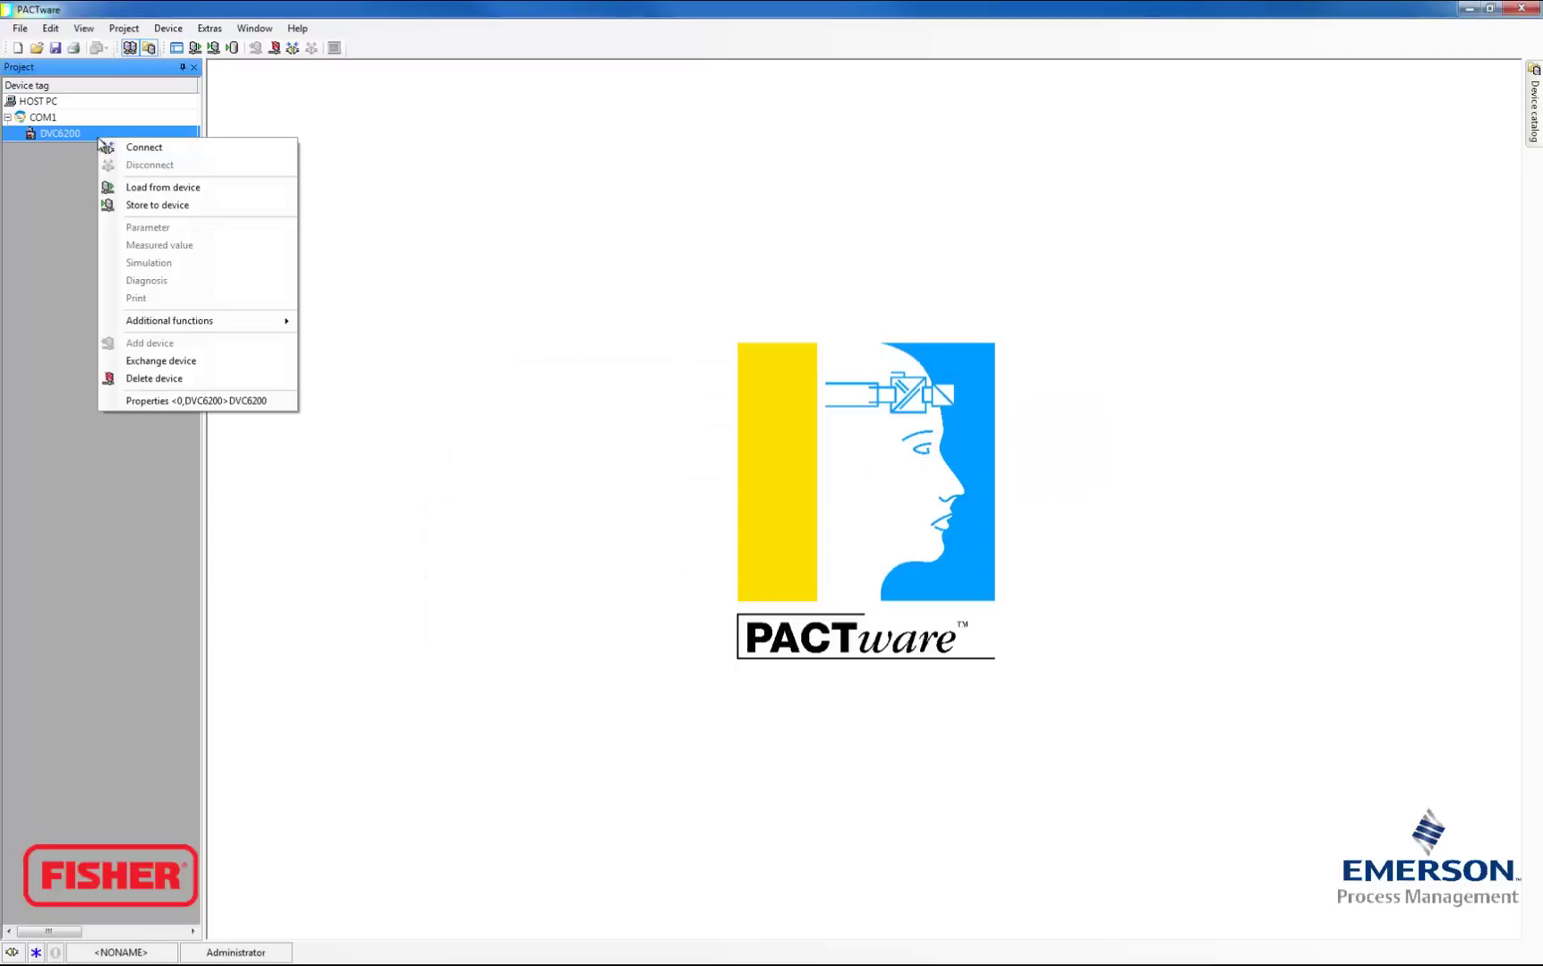
pyautogui.click(181, 148)
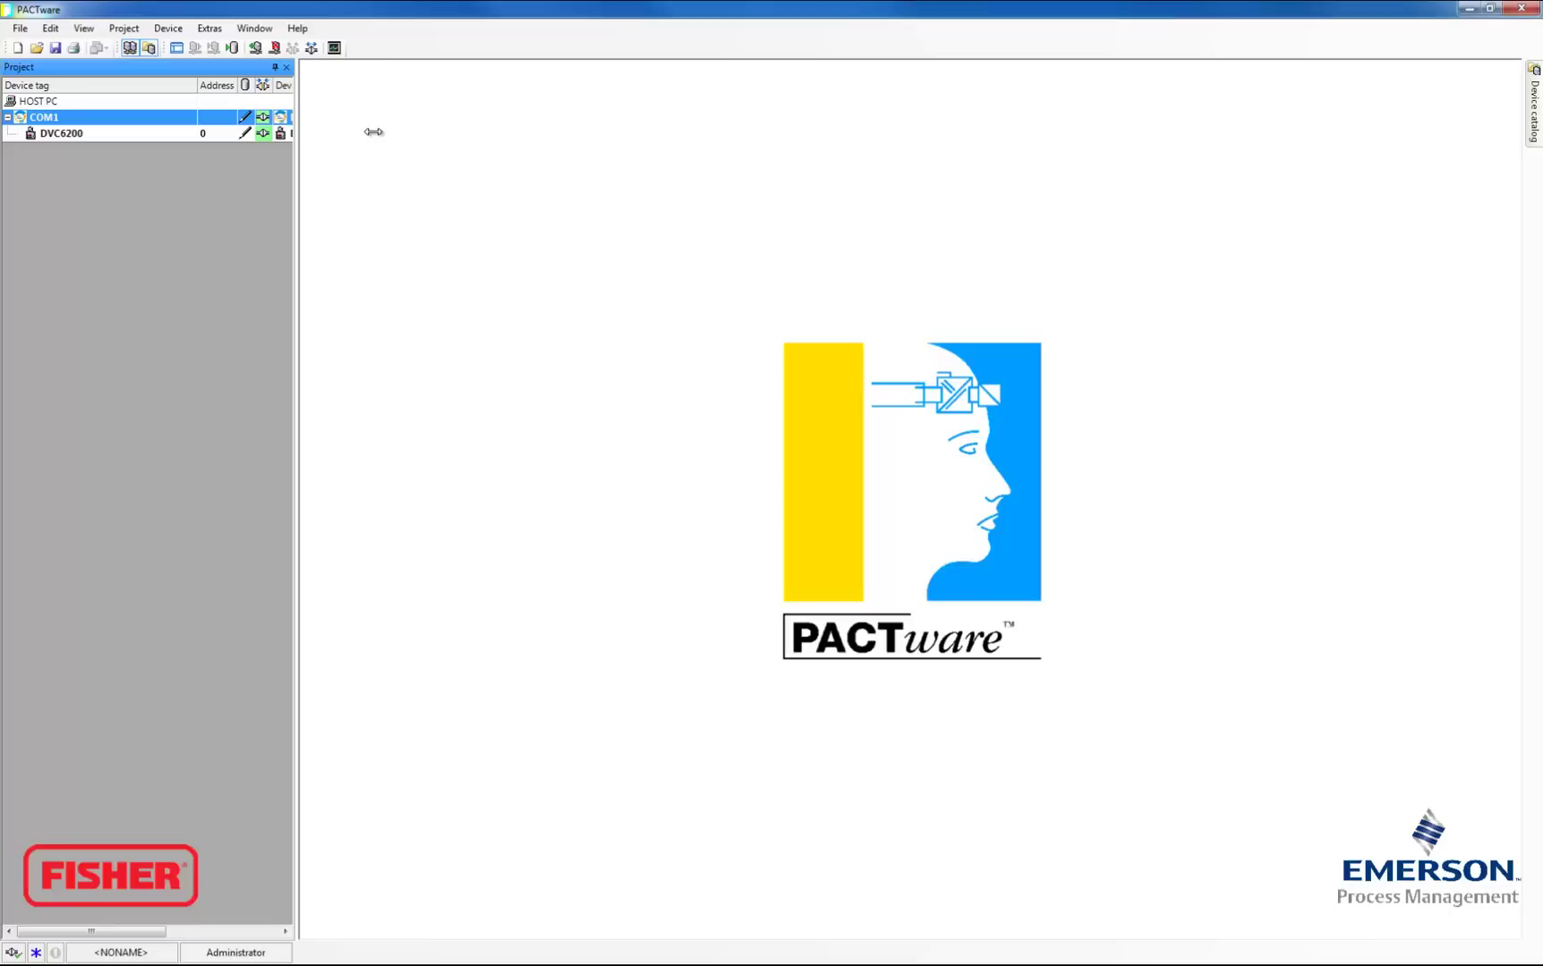
pyautogui.moveTo(372, 133); pyautogui.dragTo(562, 140)
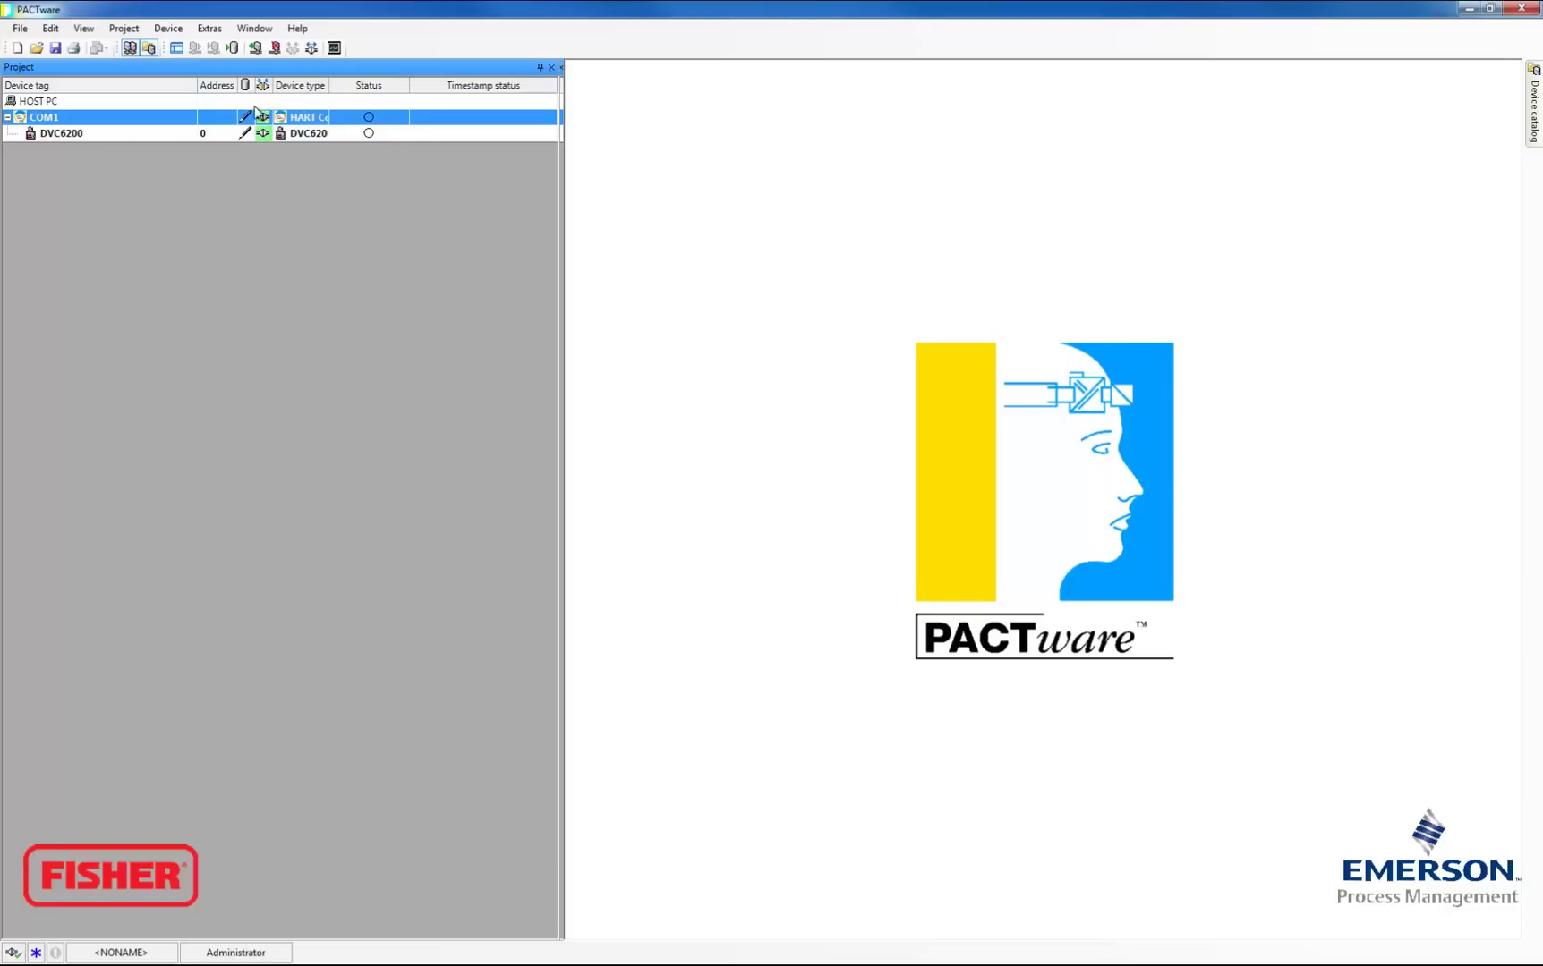
# - Launch the ValveLink DTM for the DVC6200 from Additional functions
pyautogui.click(273, 136)
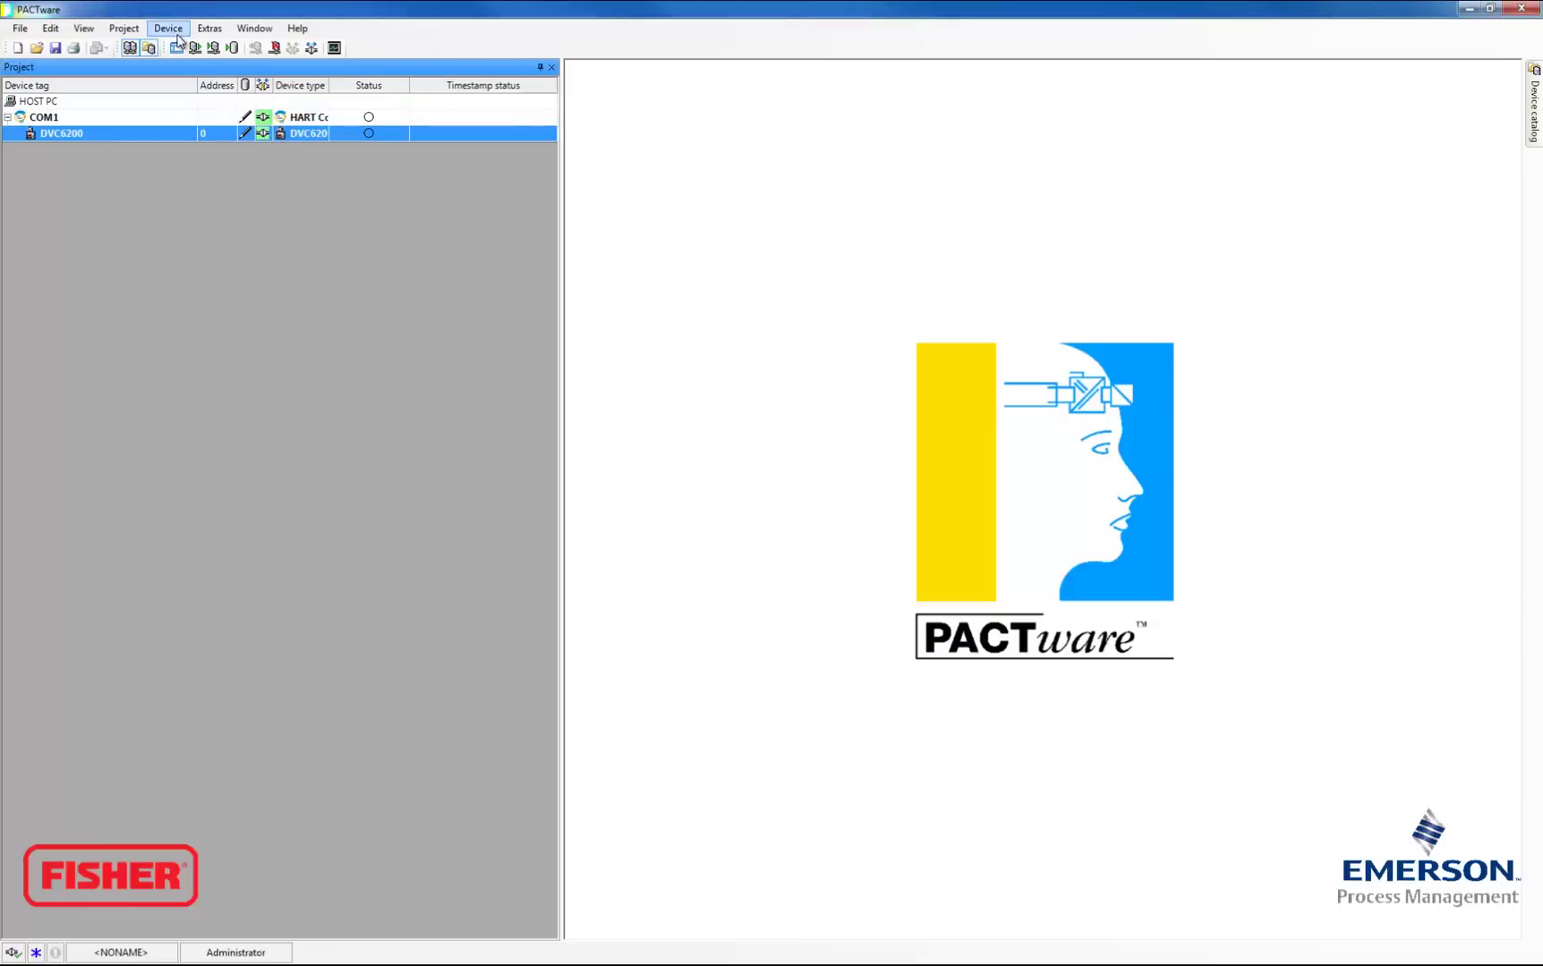
pyautogui.click(178, 36)
pyautogui.moveTo(228, 222)
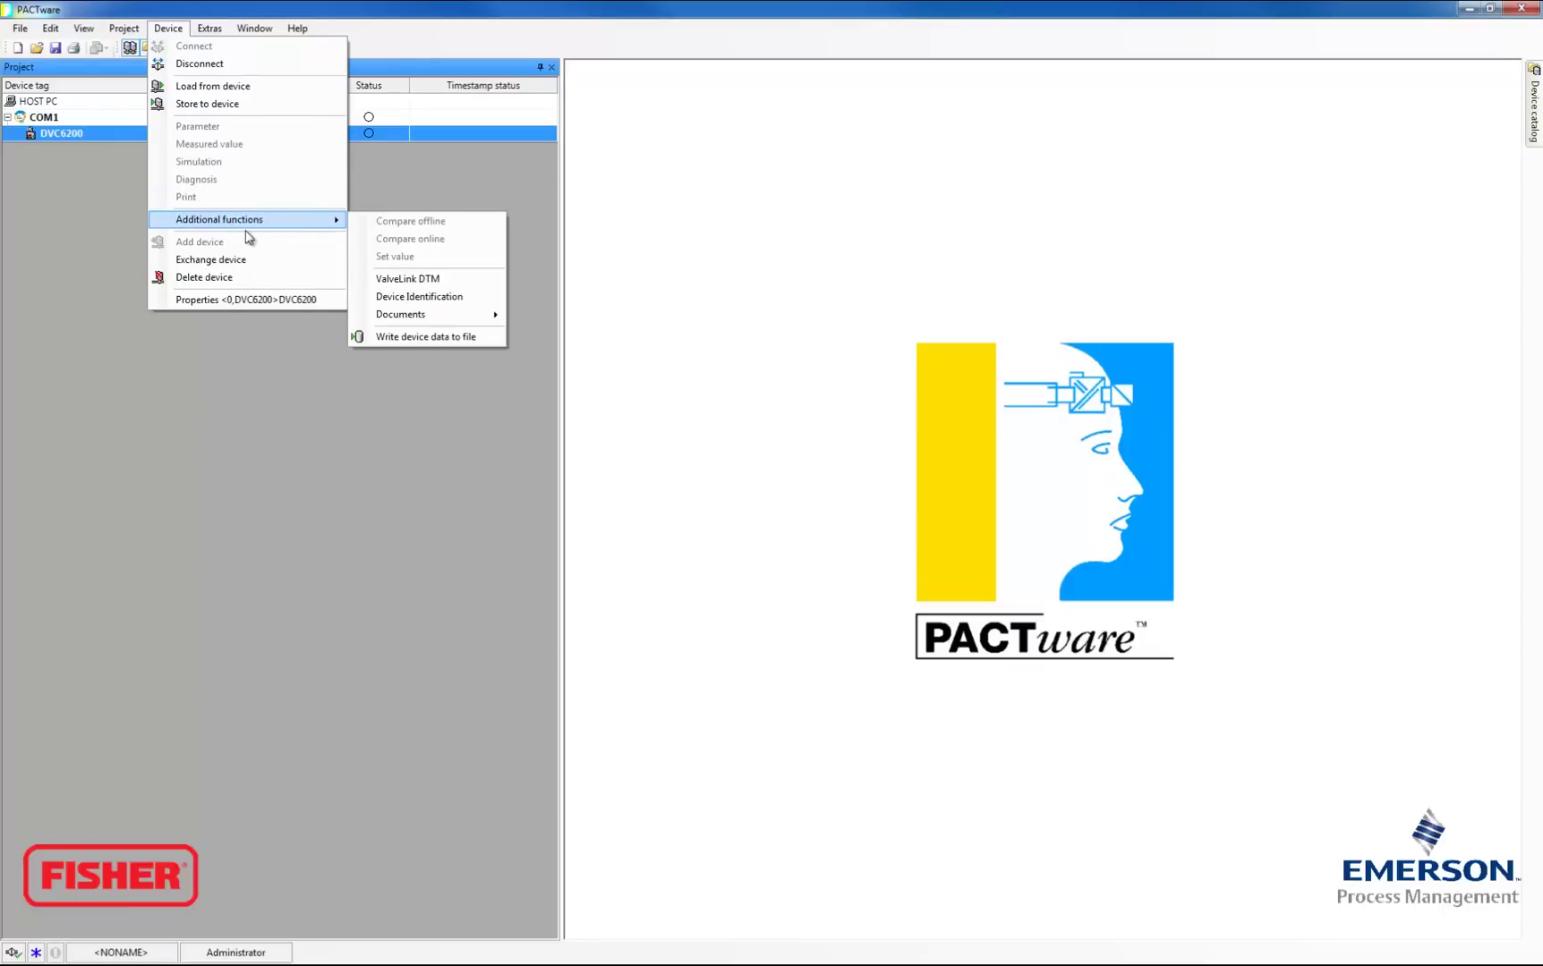
pyautogui.click(442, 278)
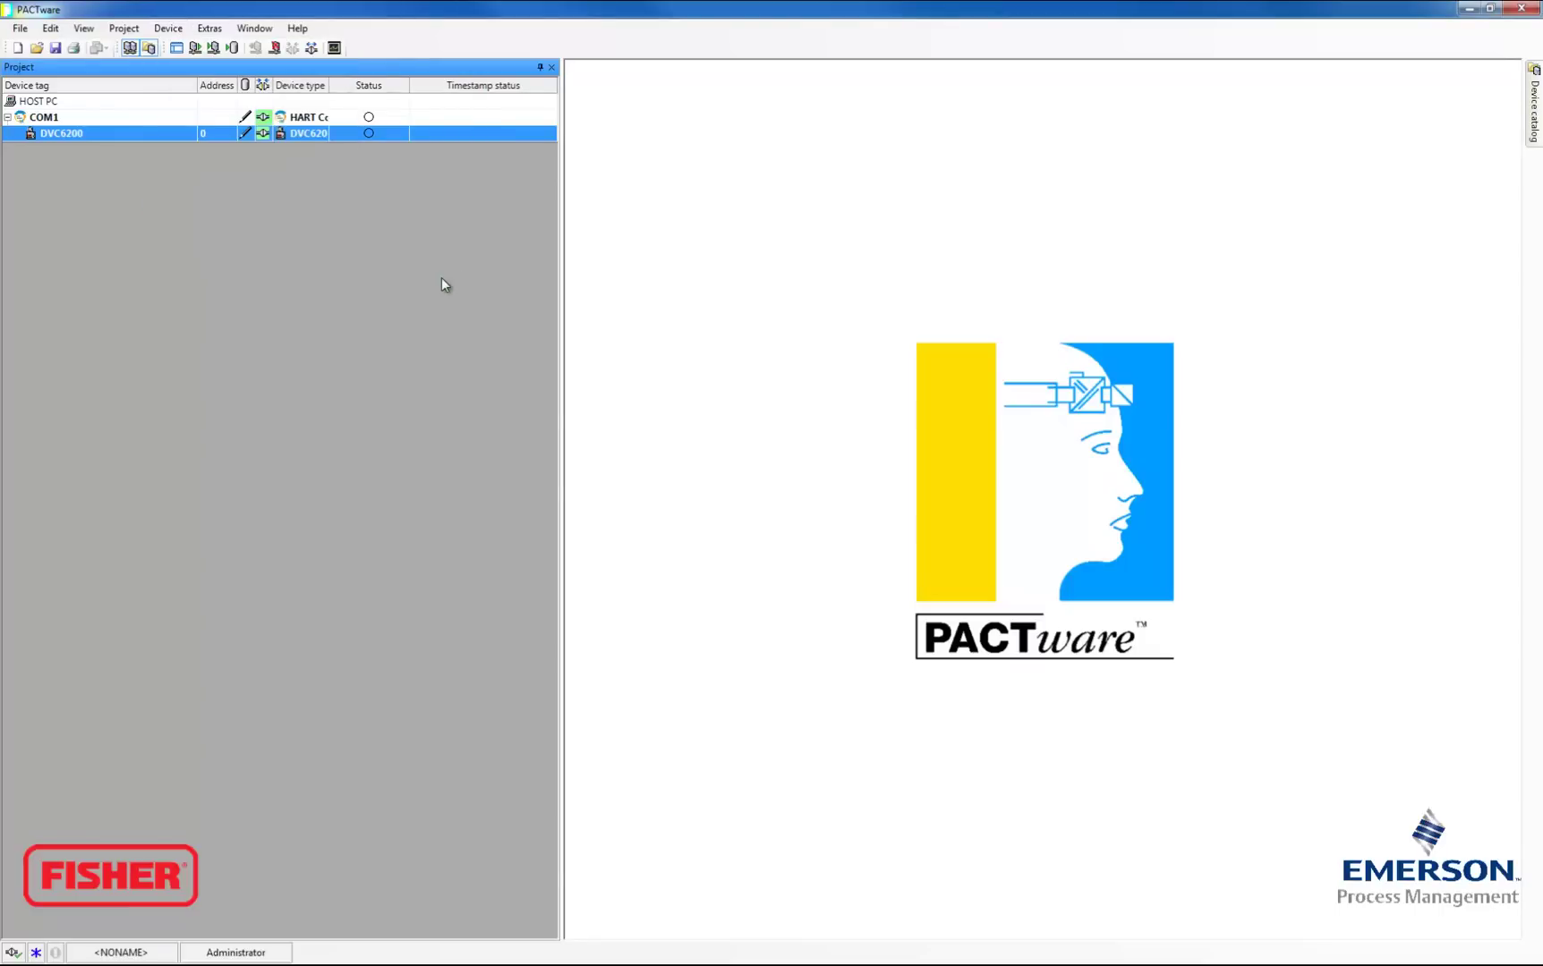